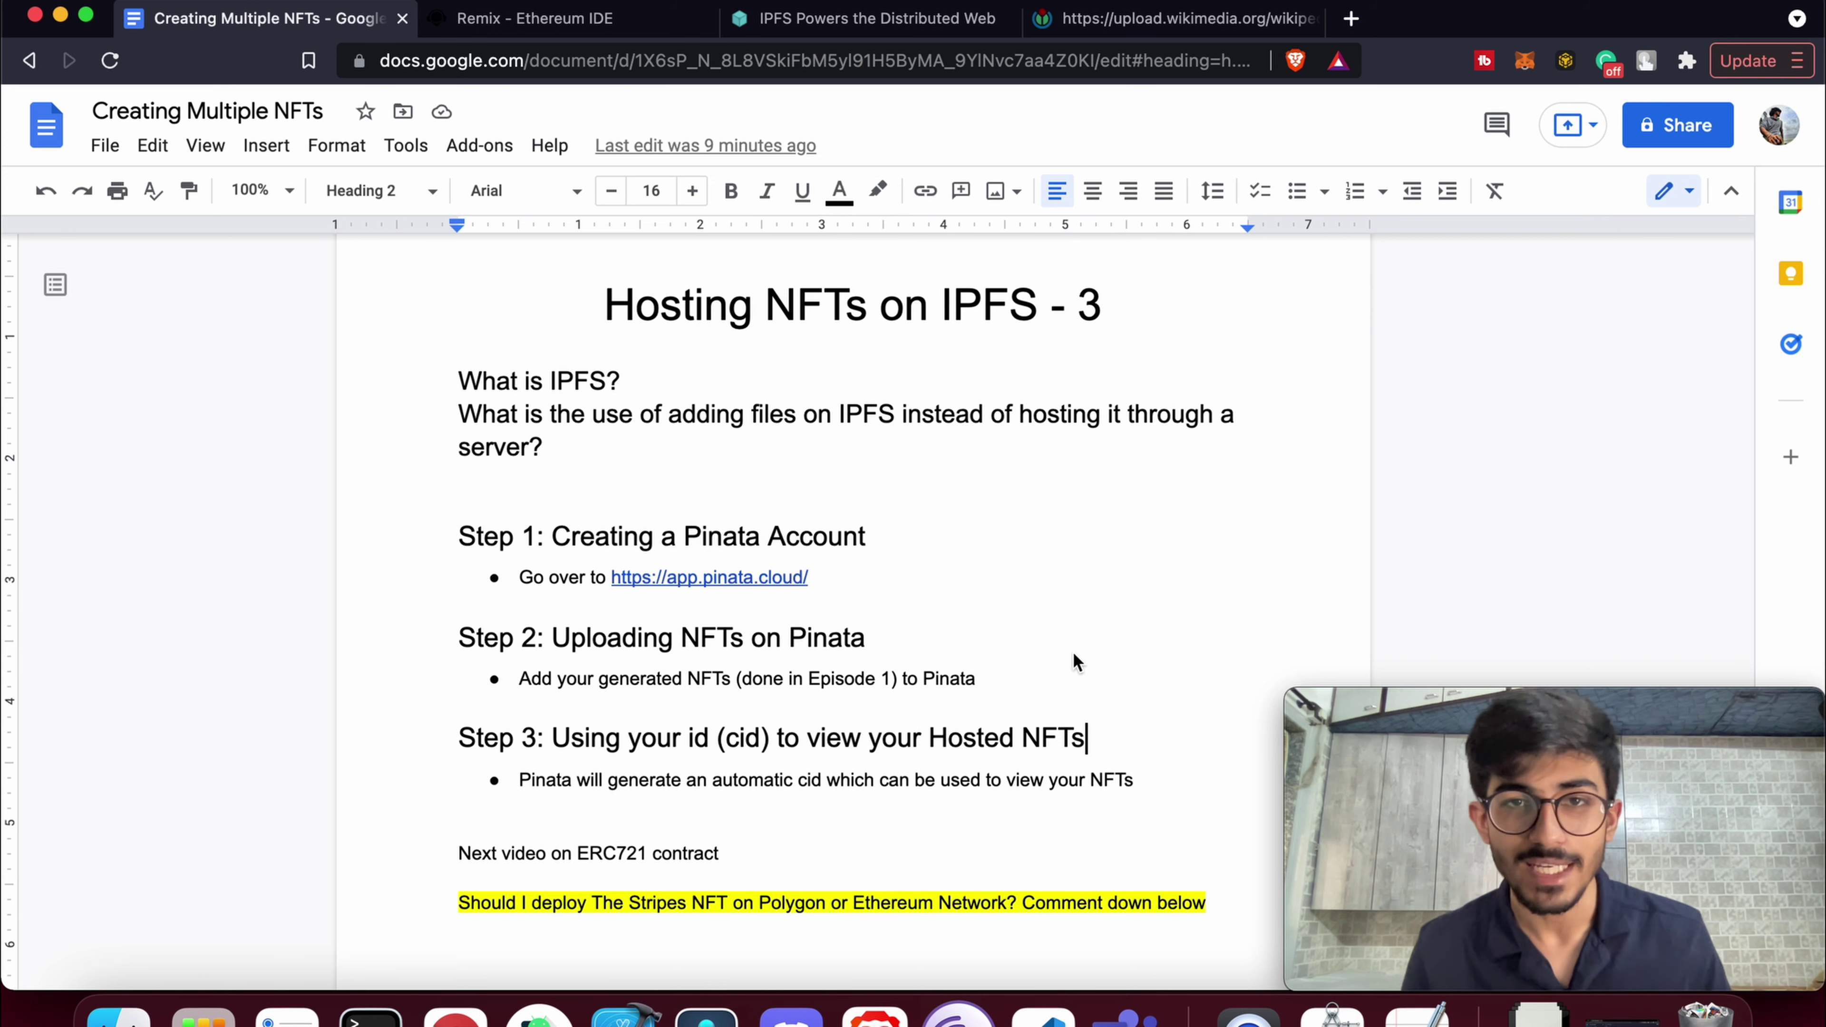
# Highlight the number 3 in the title and 'The Stripes' in the closing question
pyautogui.doubleClick(1090, 318)
pyautogui.click(1141, 328)
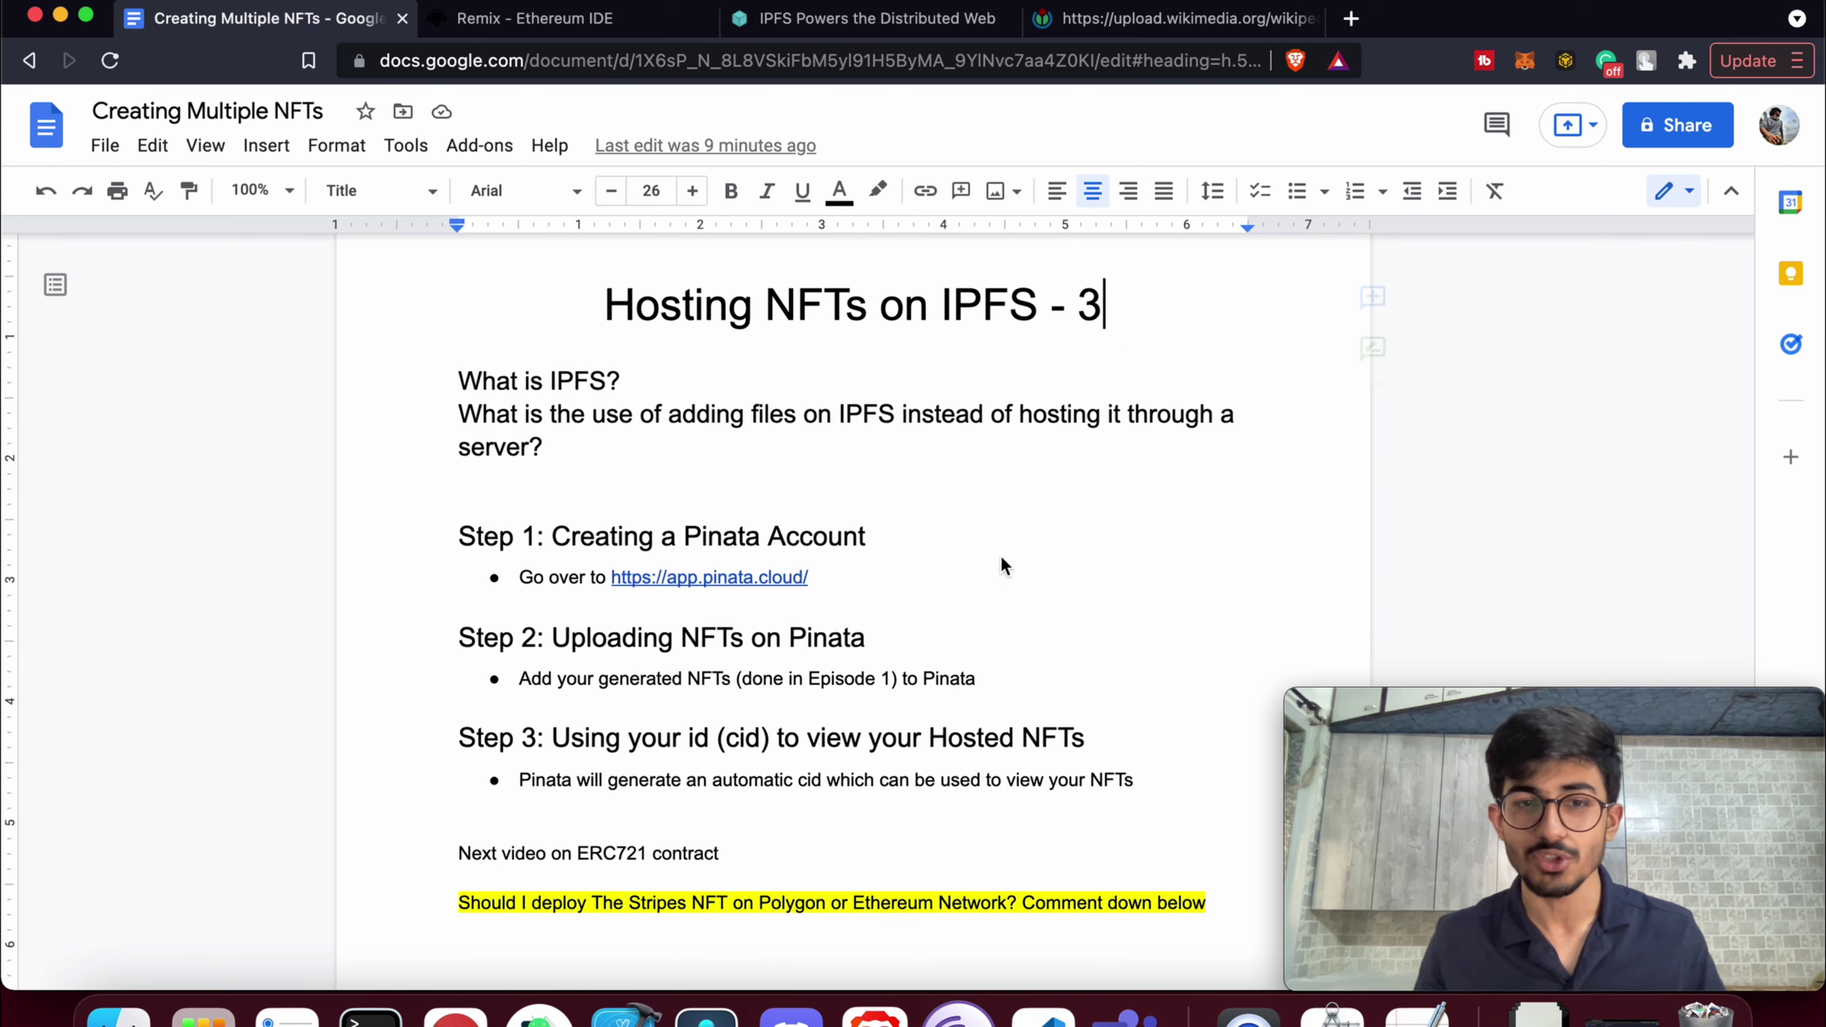
pyautogui.moveTo(590, 904); pyautogui.dragTo(731, 912)
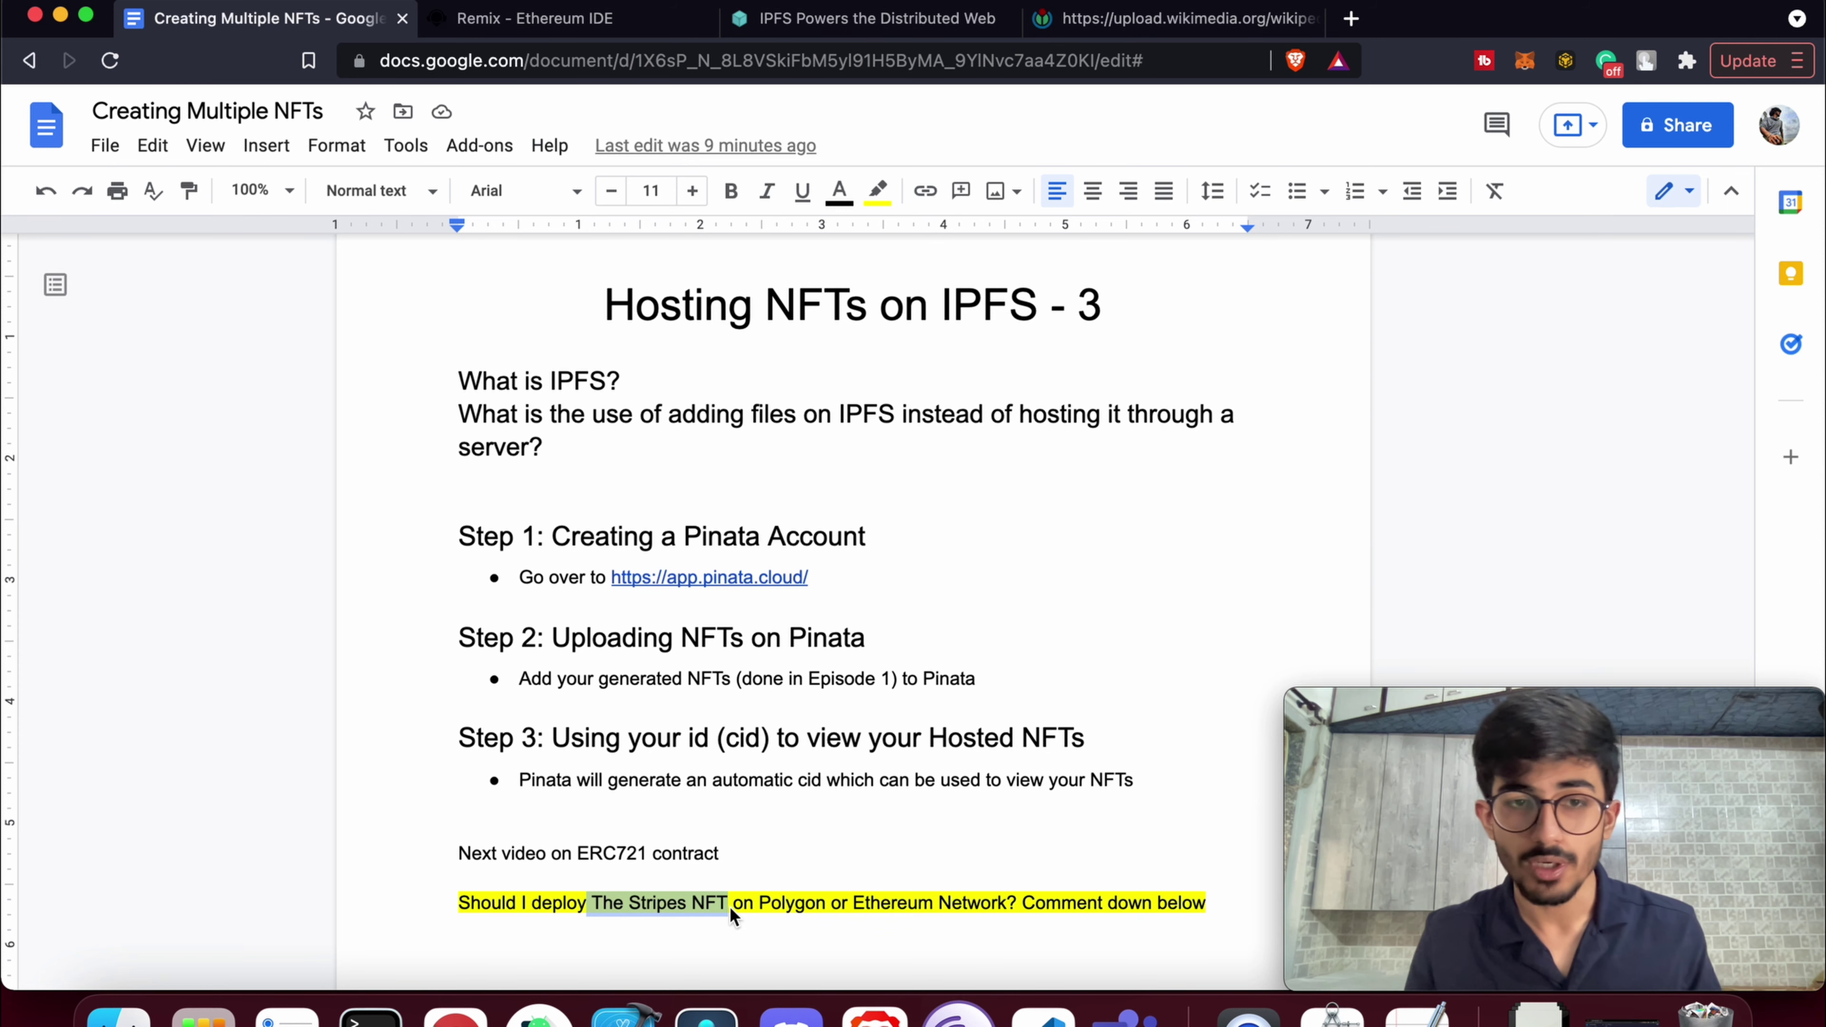
pyautogui.click(729, 910)
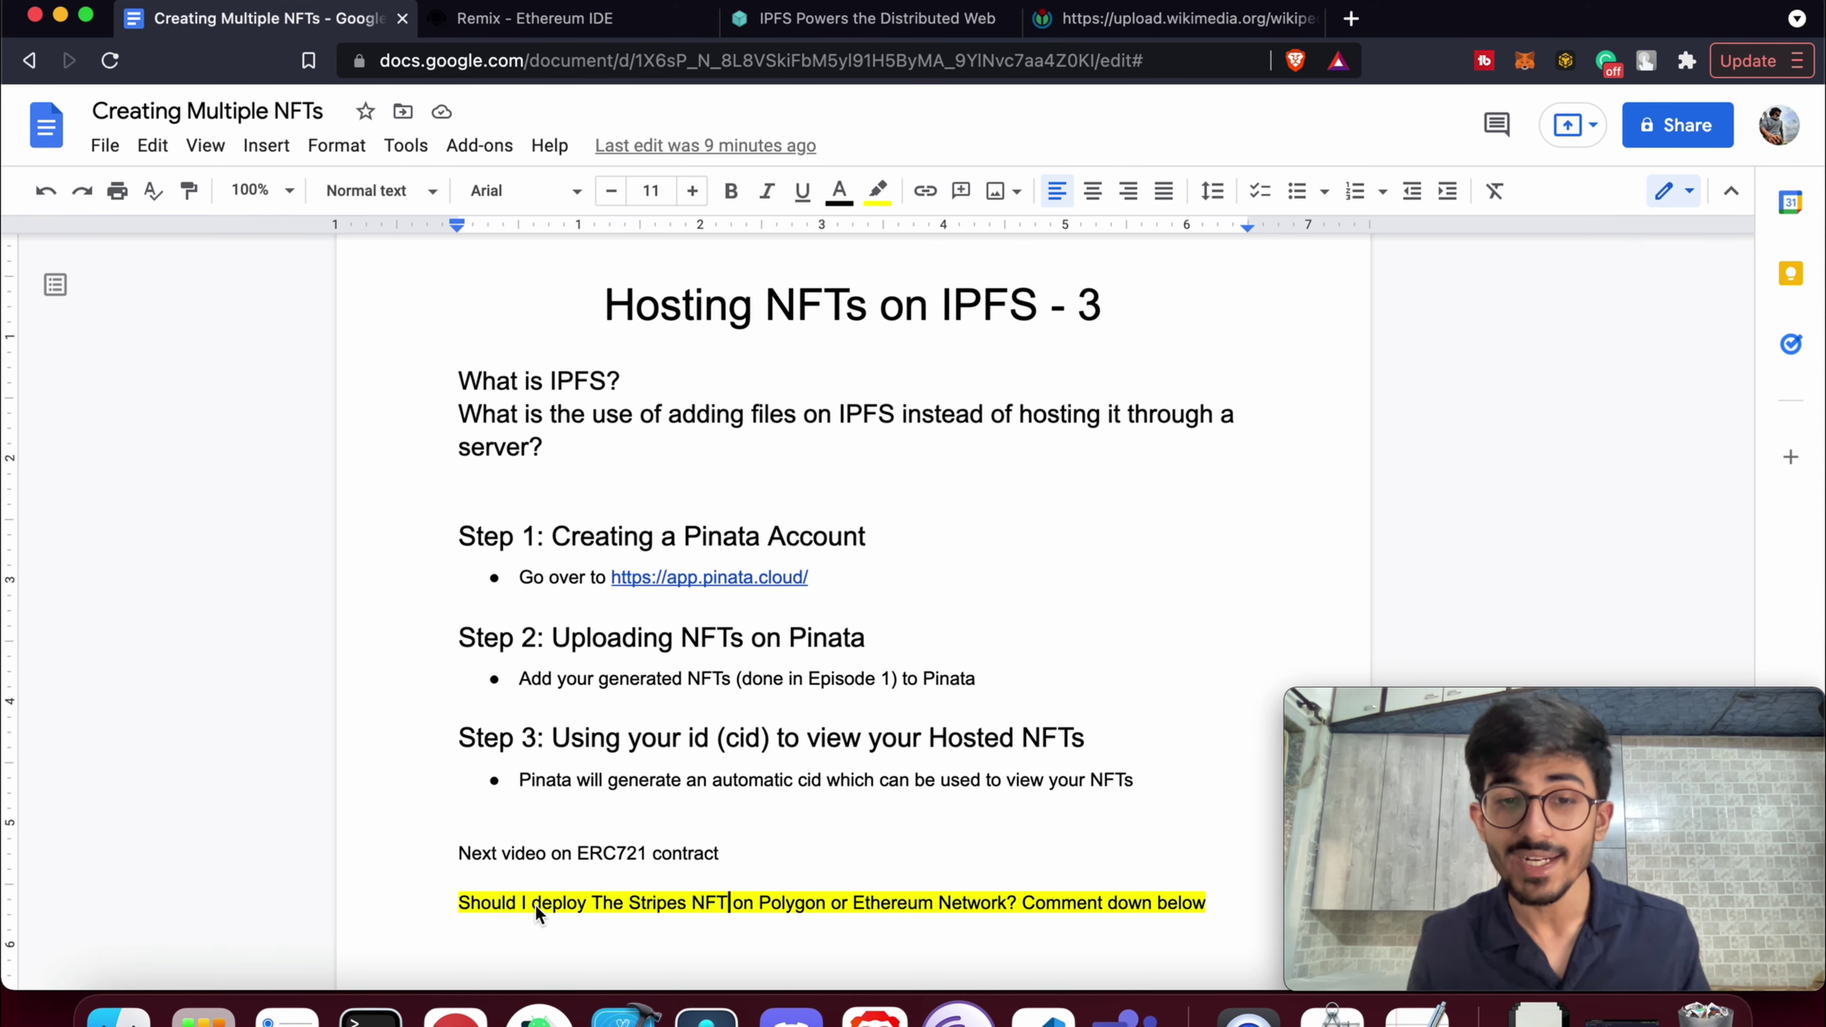
# Highlight Polygon and Ethereum in the closing question, then IPFS in the first question
pyautogui.doubleClick(809, 903)
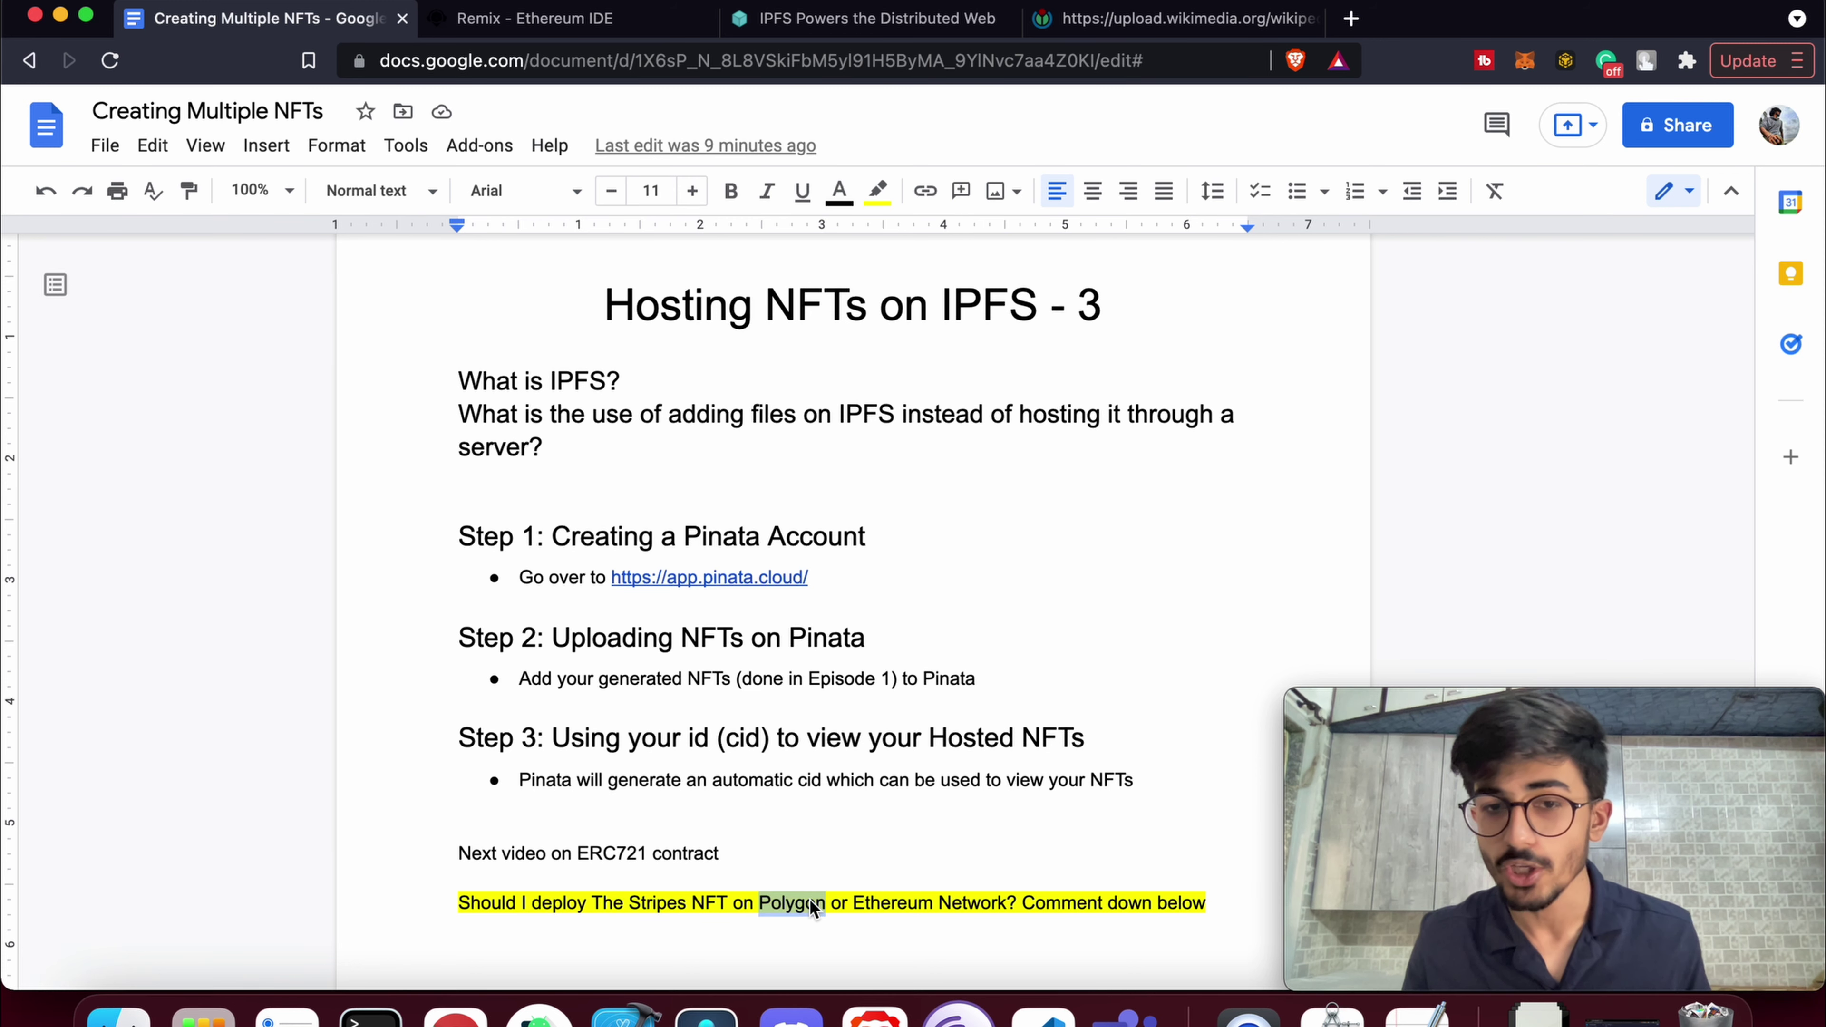
pyautogui.doubleClick(925, 900)
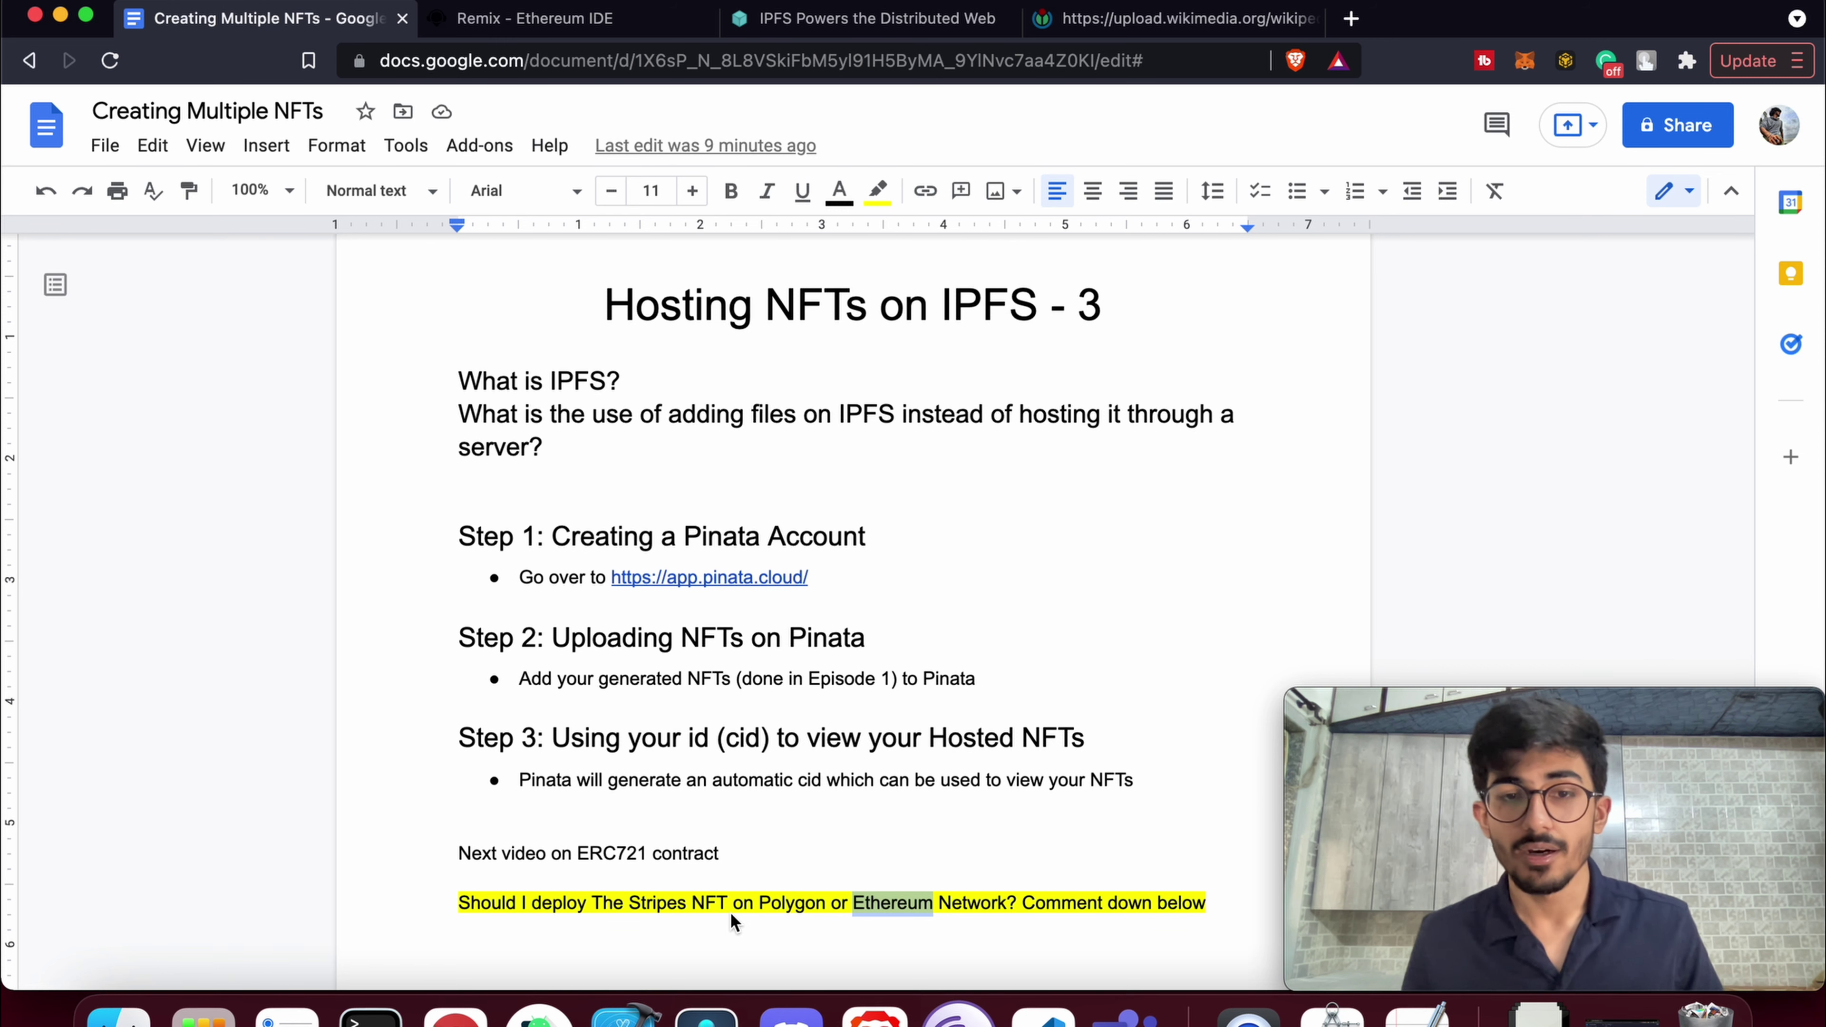
pyautogui.doubleClick(799, 902)
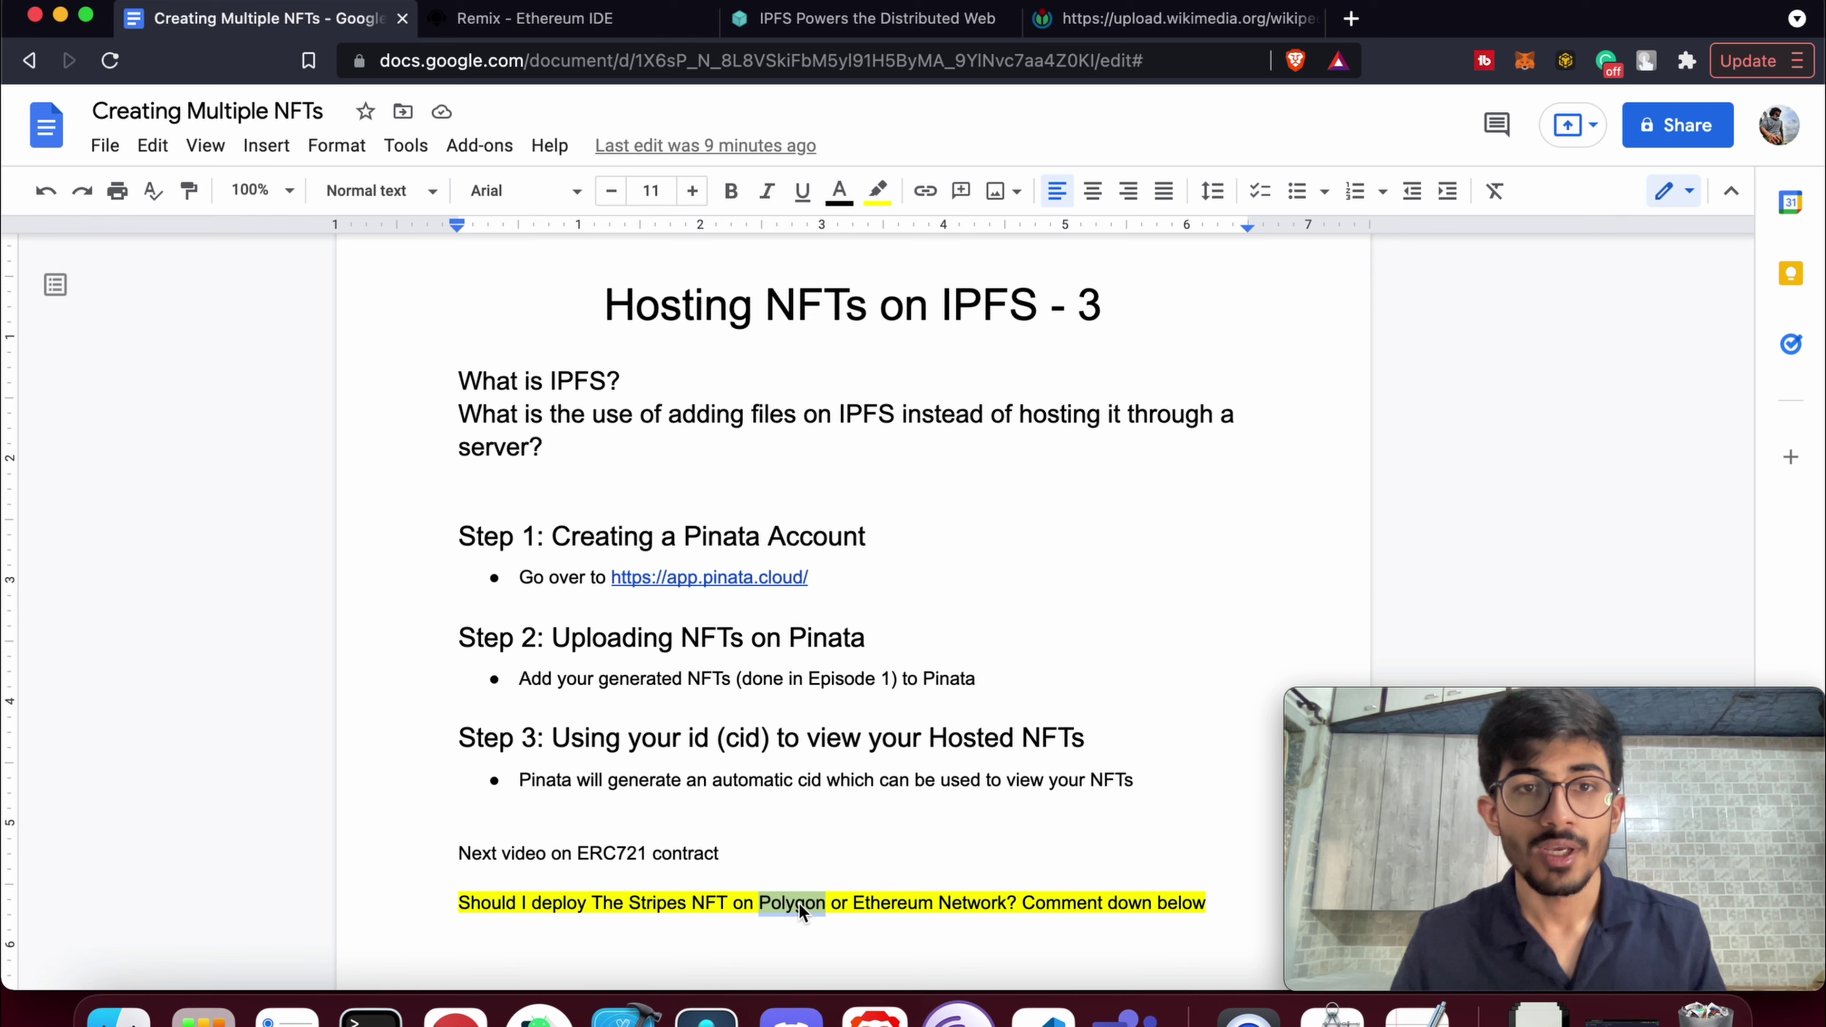
pyautogui.click(761, 474)
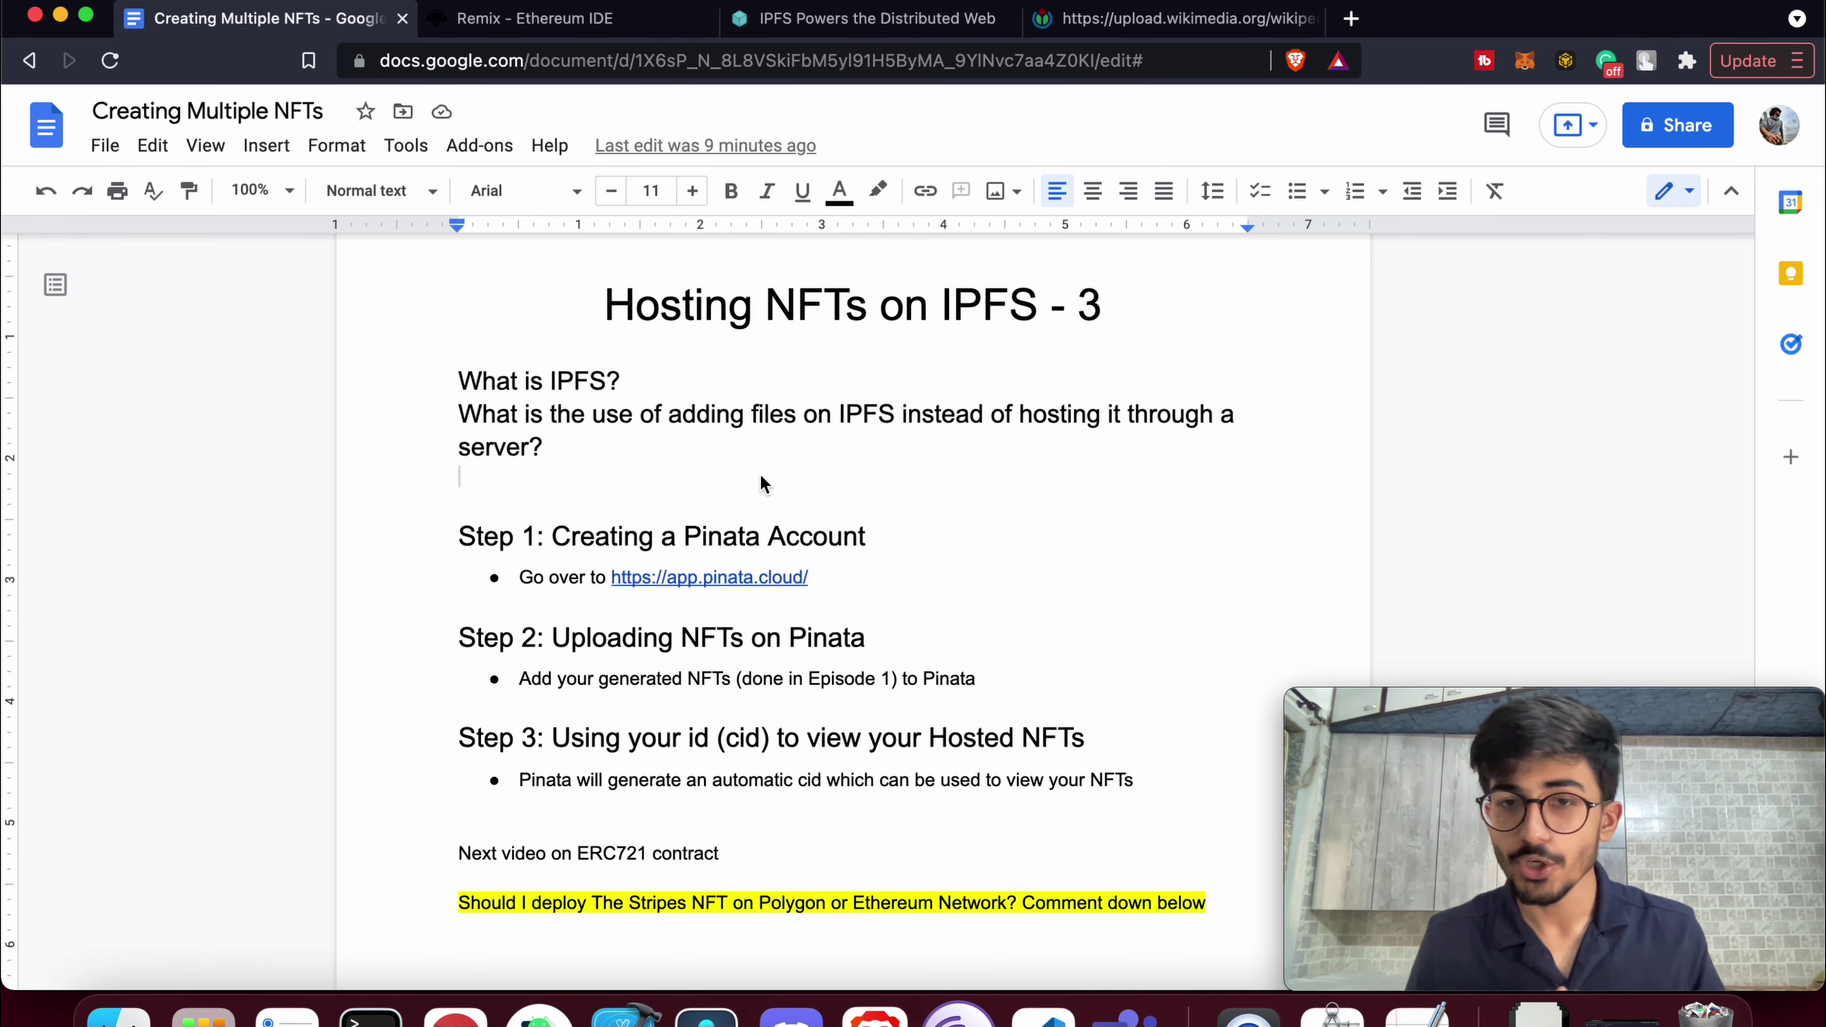
pyautogui.doubleClick(587, 381)
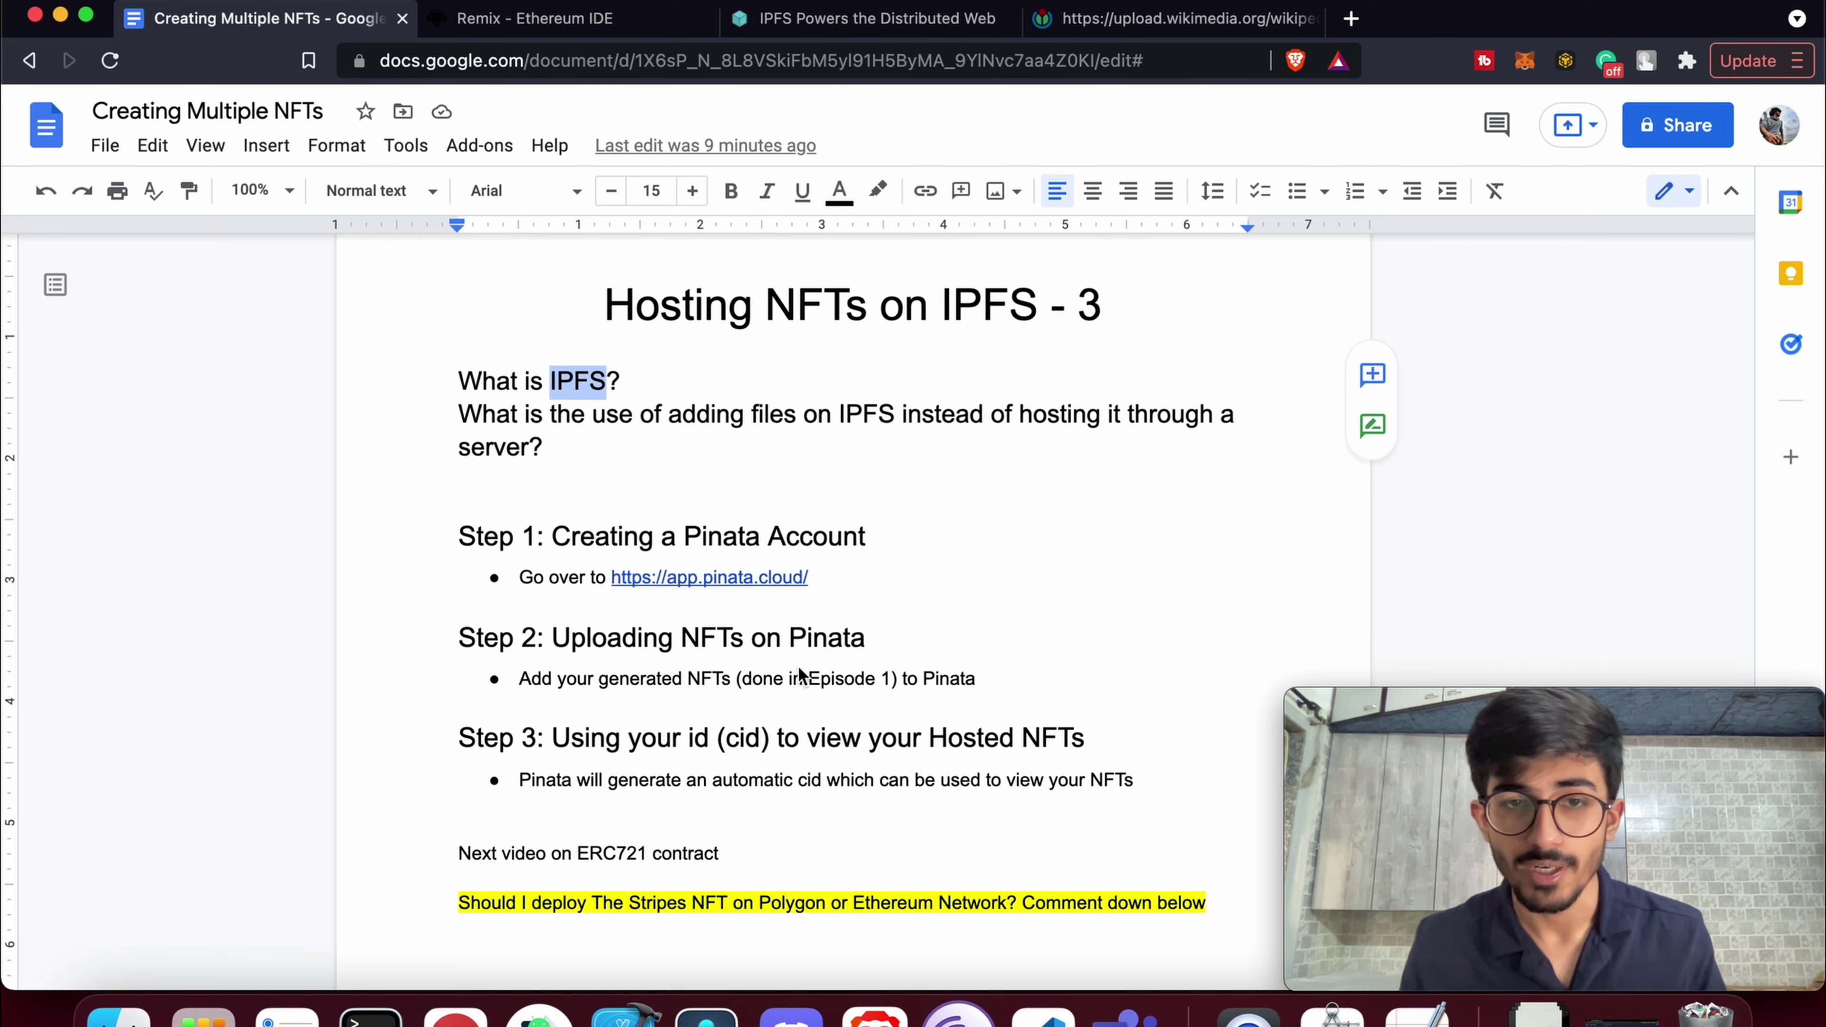
# Highlight 'done in Episode 1', Pinata in the Step 2 heading, and 'ERC721 contract'
pyautogui.moveTo(891, 678); pyautogui.dragTo(744, 683)
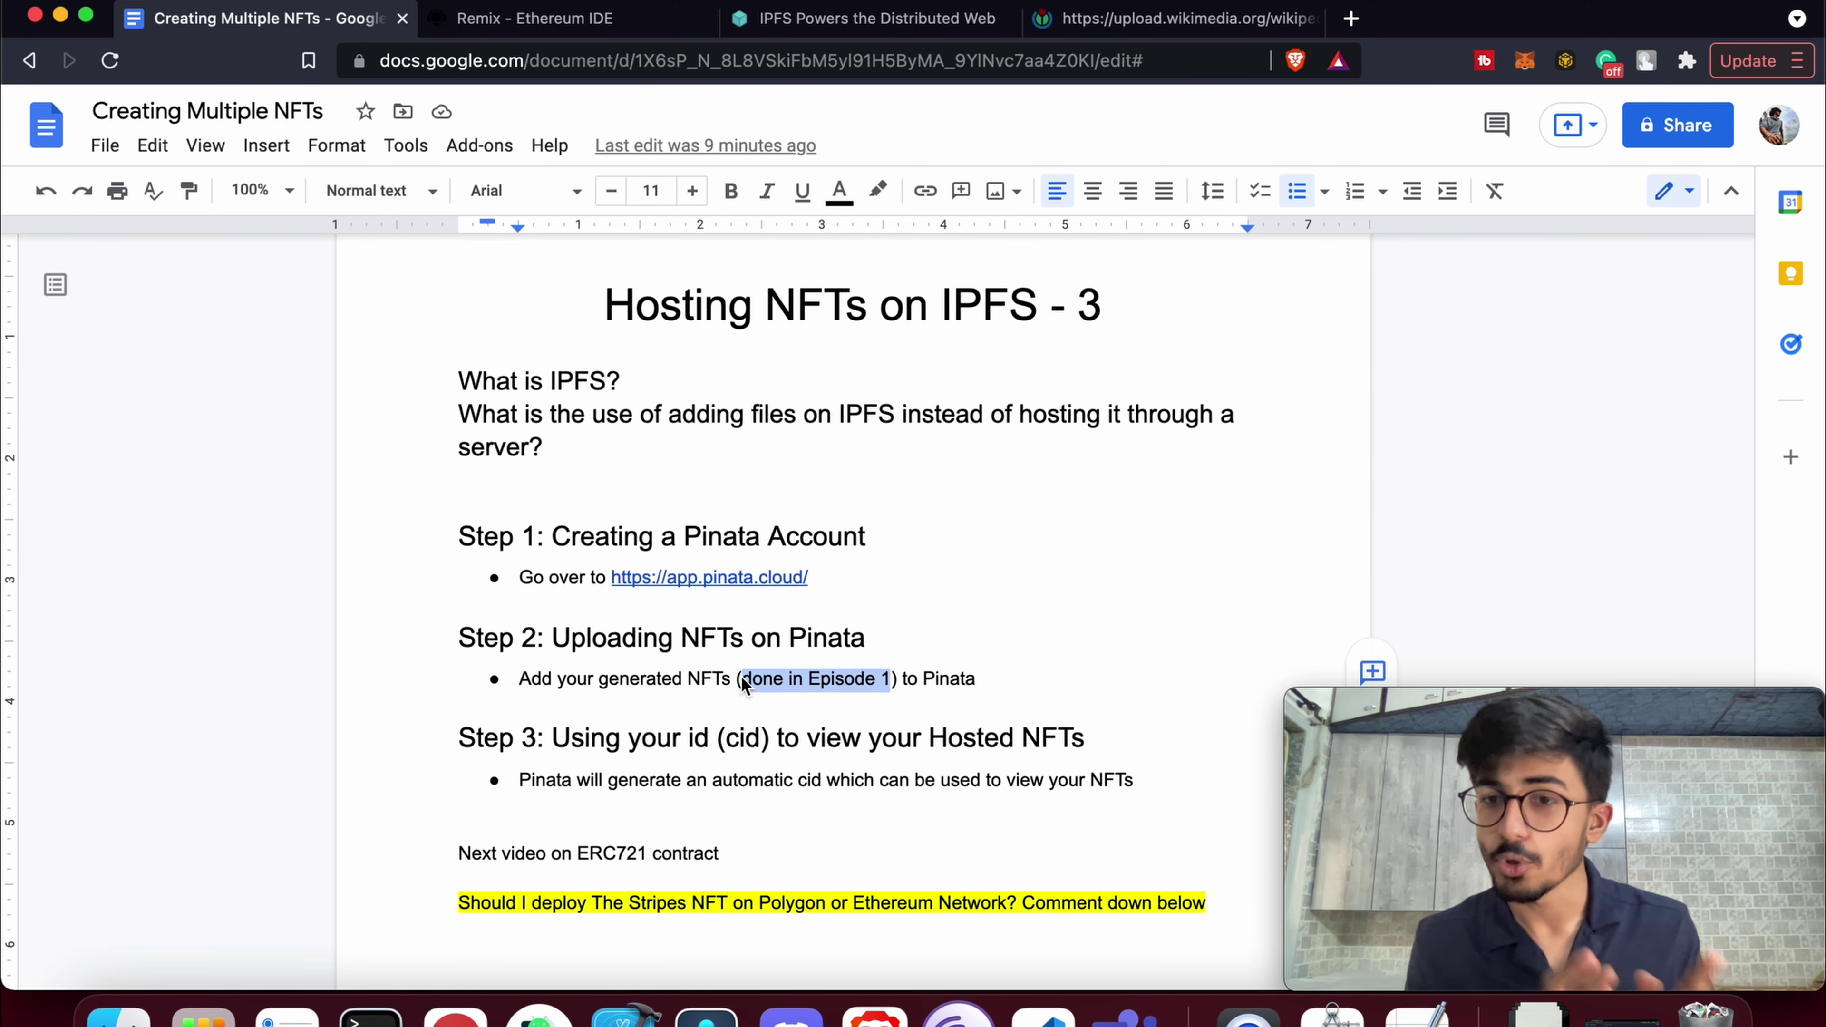
pyautogui.doubleClick(831, 643)
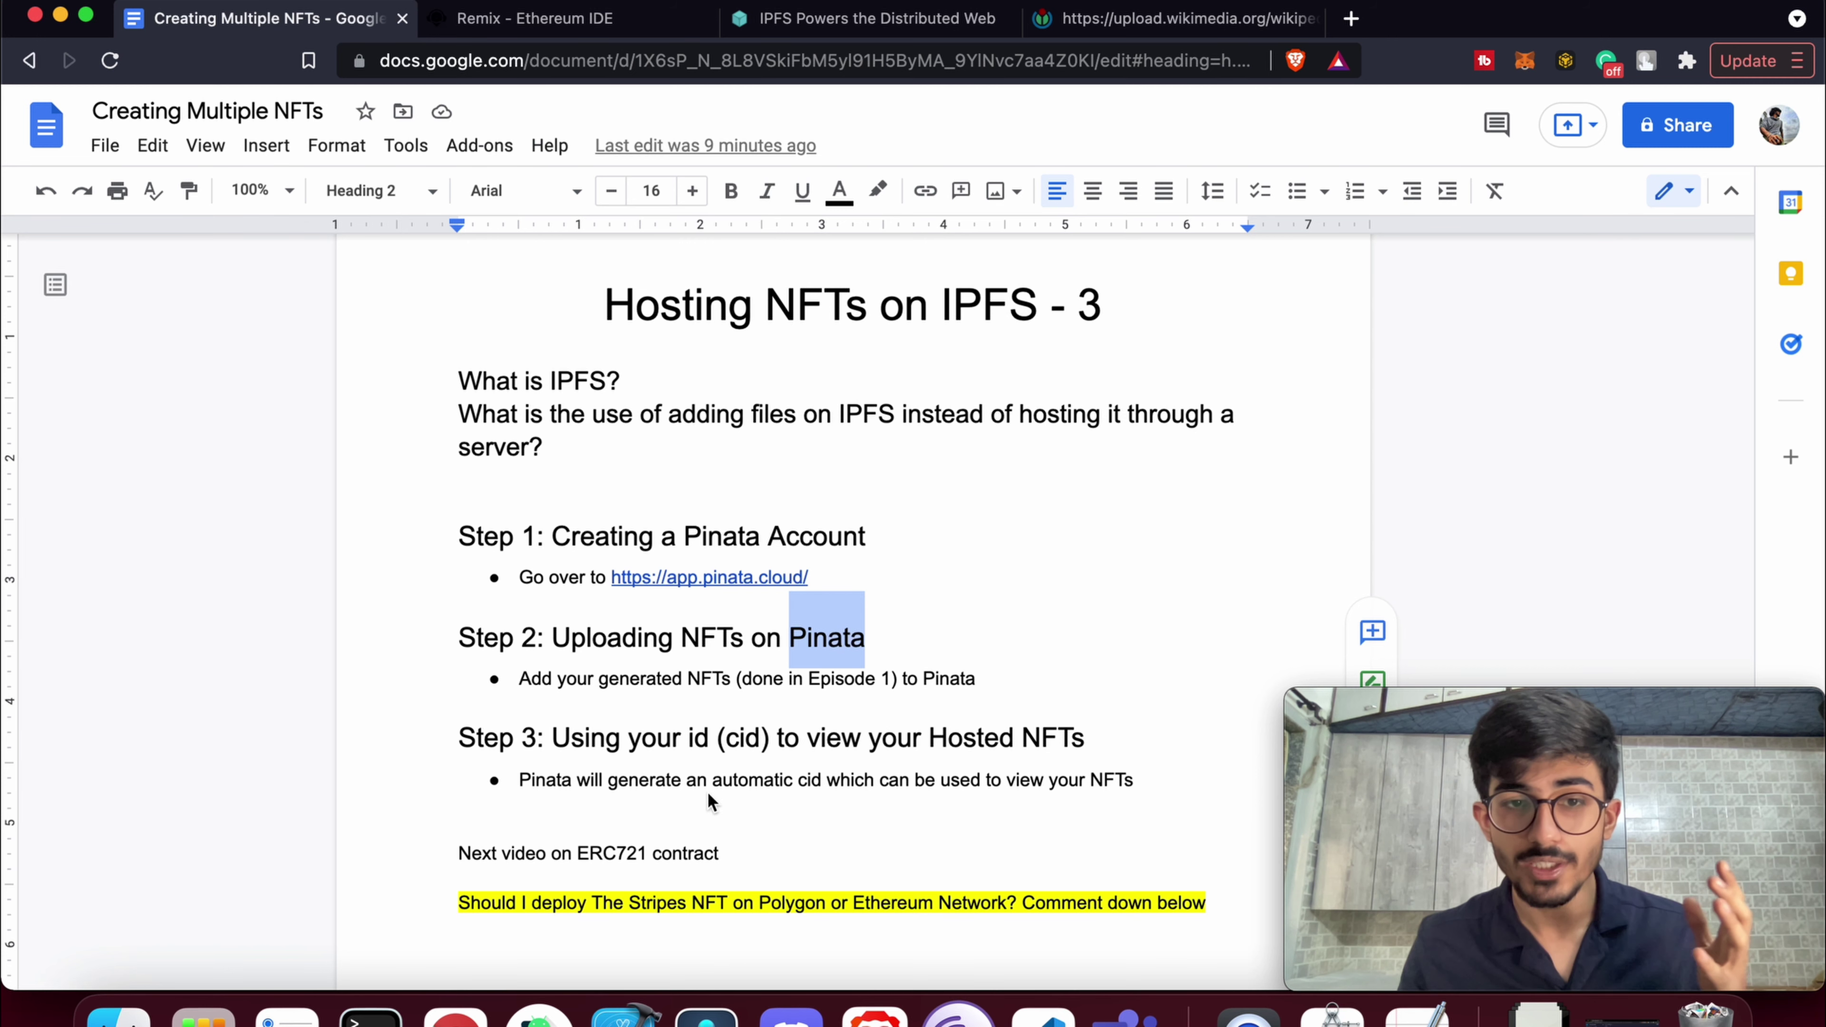
pyautogui.click(710, 856)
pyautogui.moveTo(710, 858); pyautogui.dragTo(580, 863)
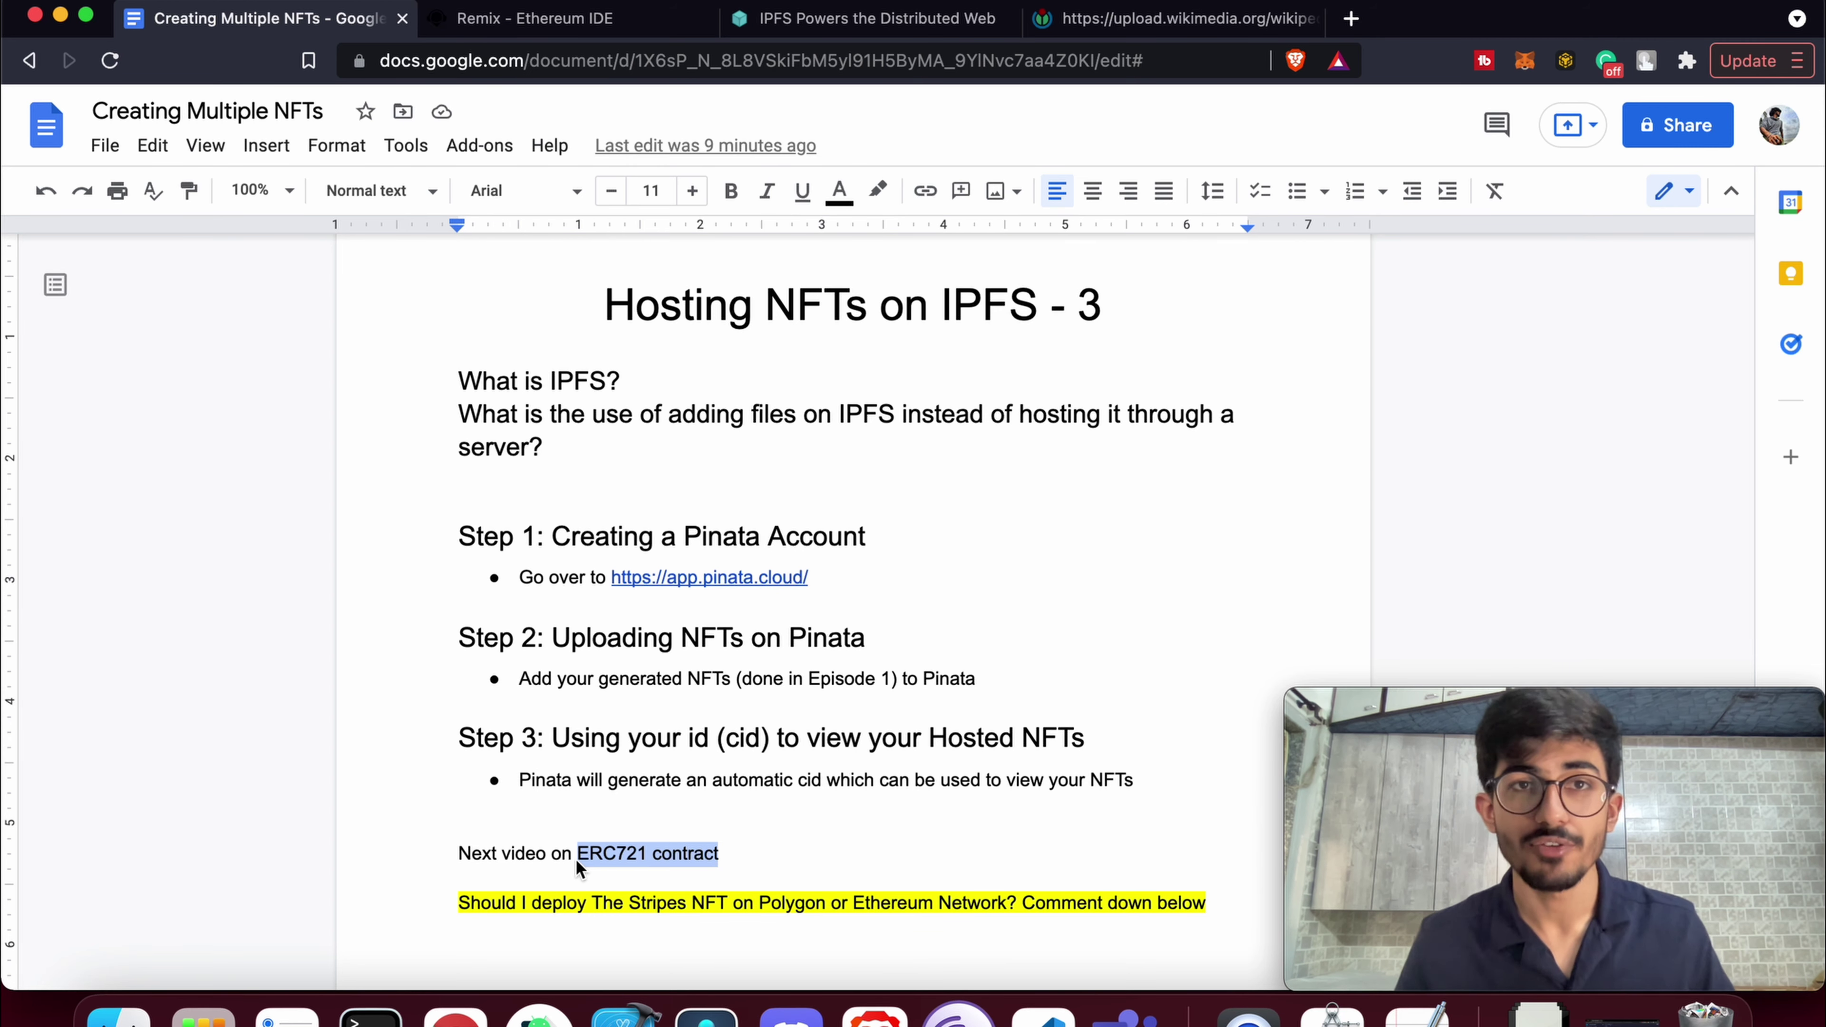
# Glance at the NFT contract in Remix, then return to the Creating Multiple NFTs notes
pyautogui.click(561, 29)
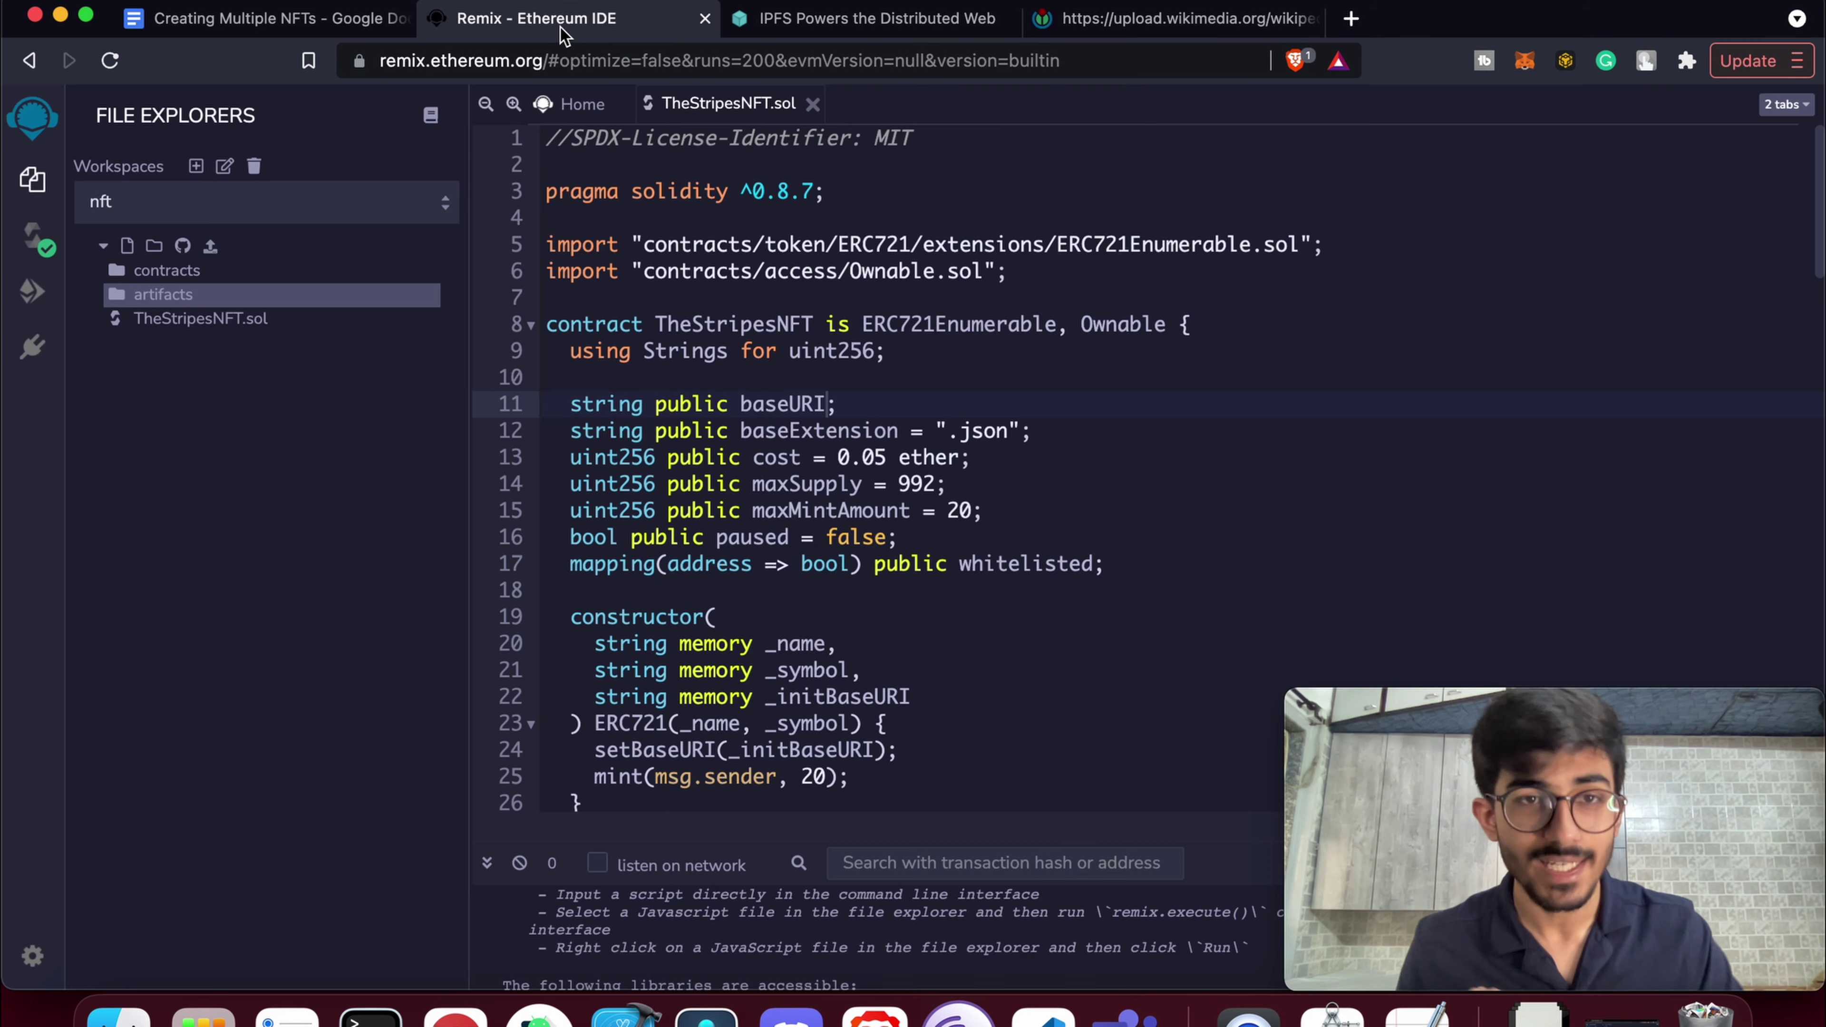
pyautogui.scroll(-5, 858, 412)
pyautogui.scroll(1, 858, 411)
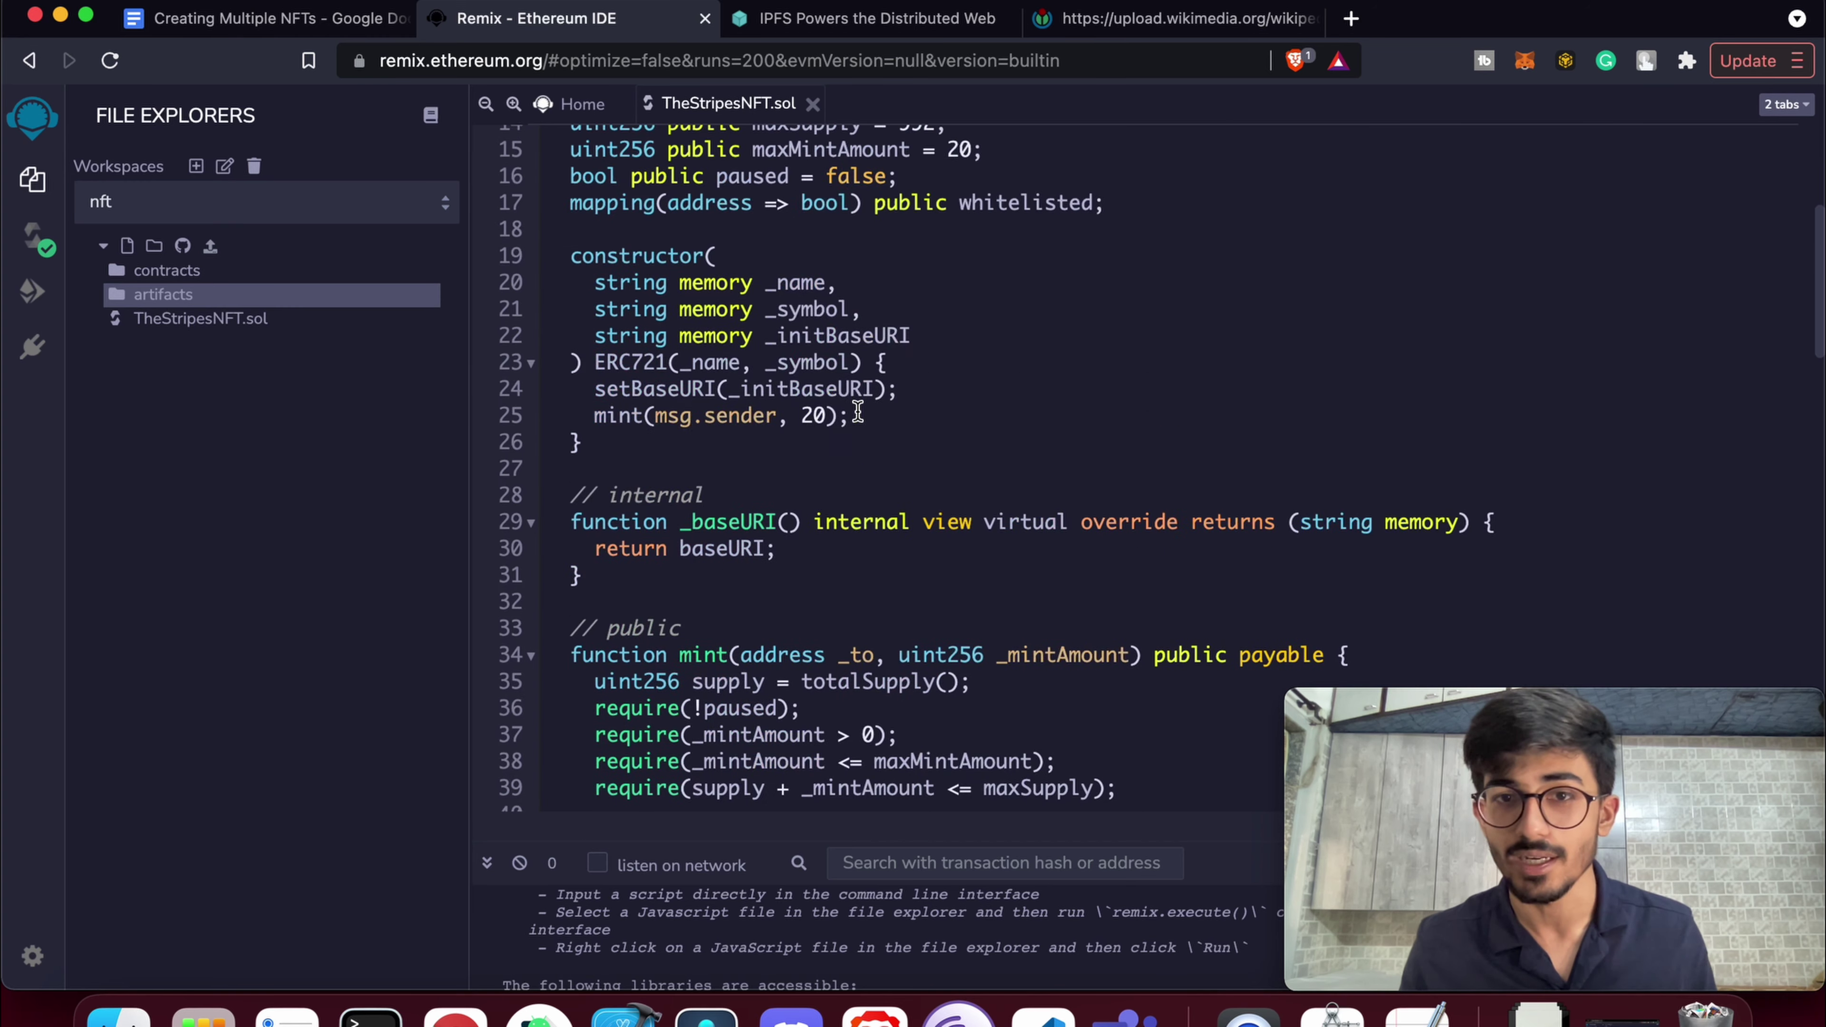
pyautogui.scroll(3, 858, 412)
pyautogui.click(345, 19)
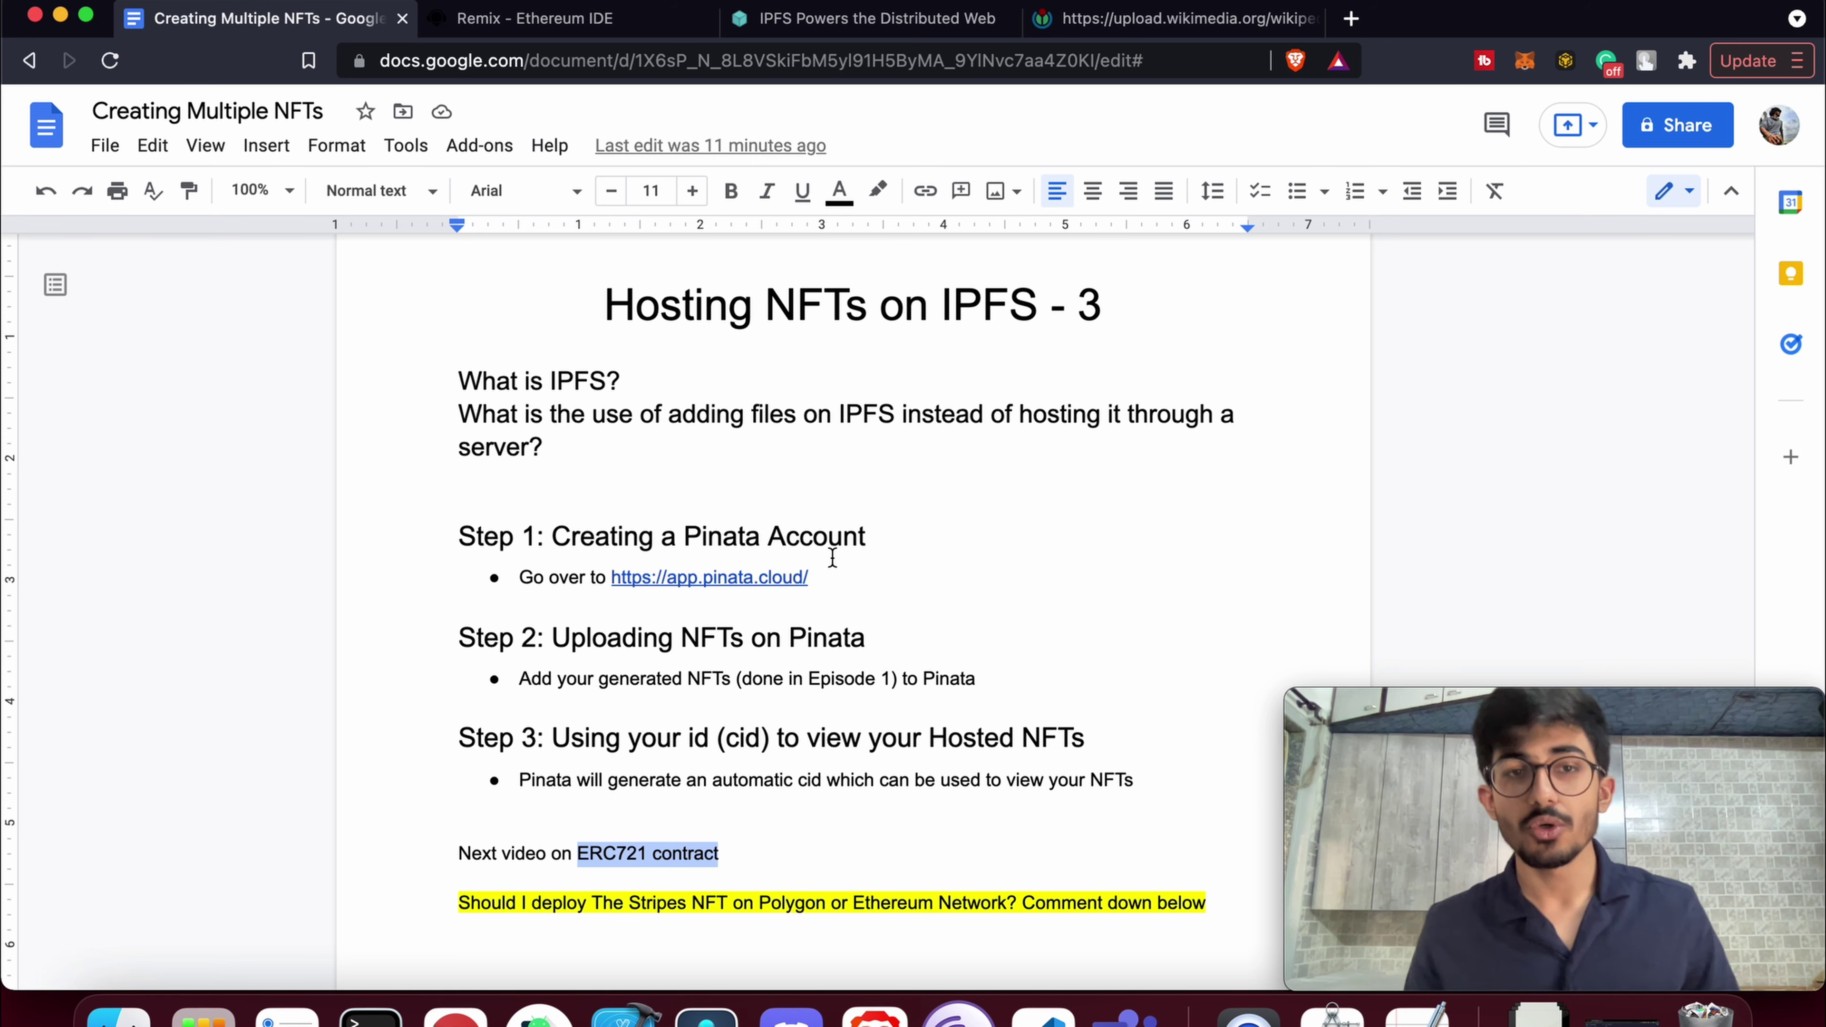
# Point out the 'What is IPFS?' question and scroll through the ipfs.io homepage
pyautogui.doubleClick(615, 385)
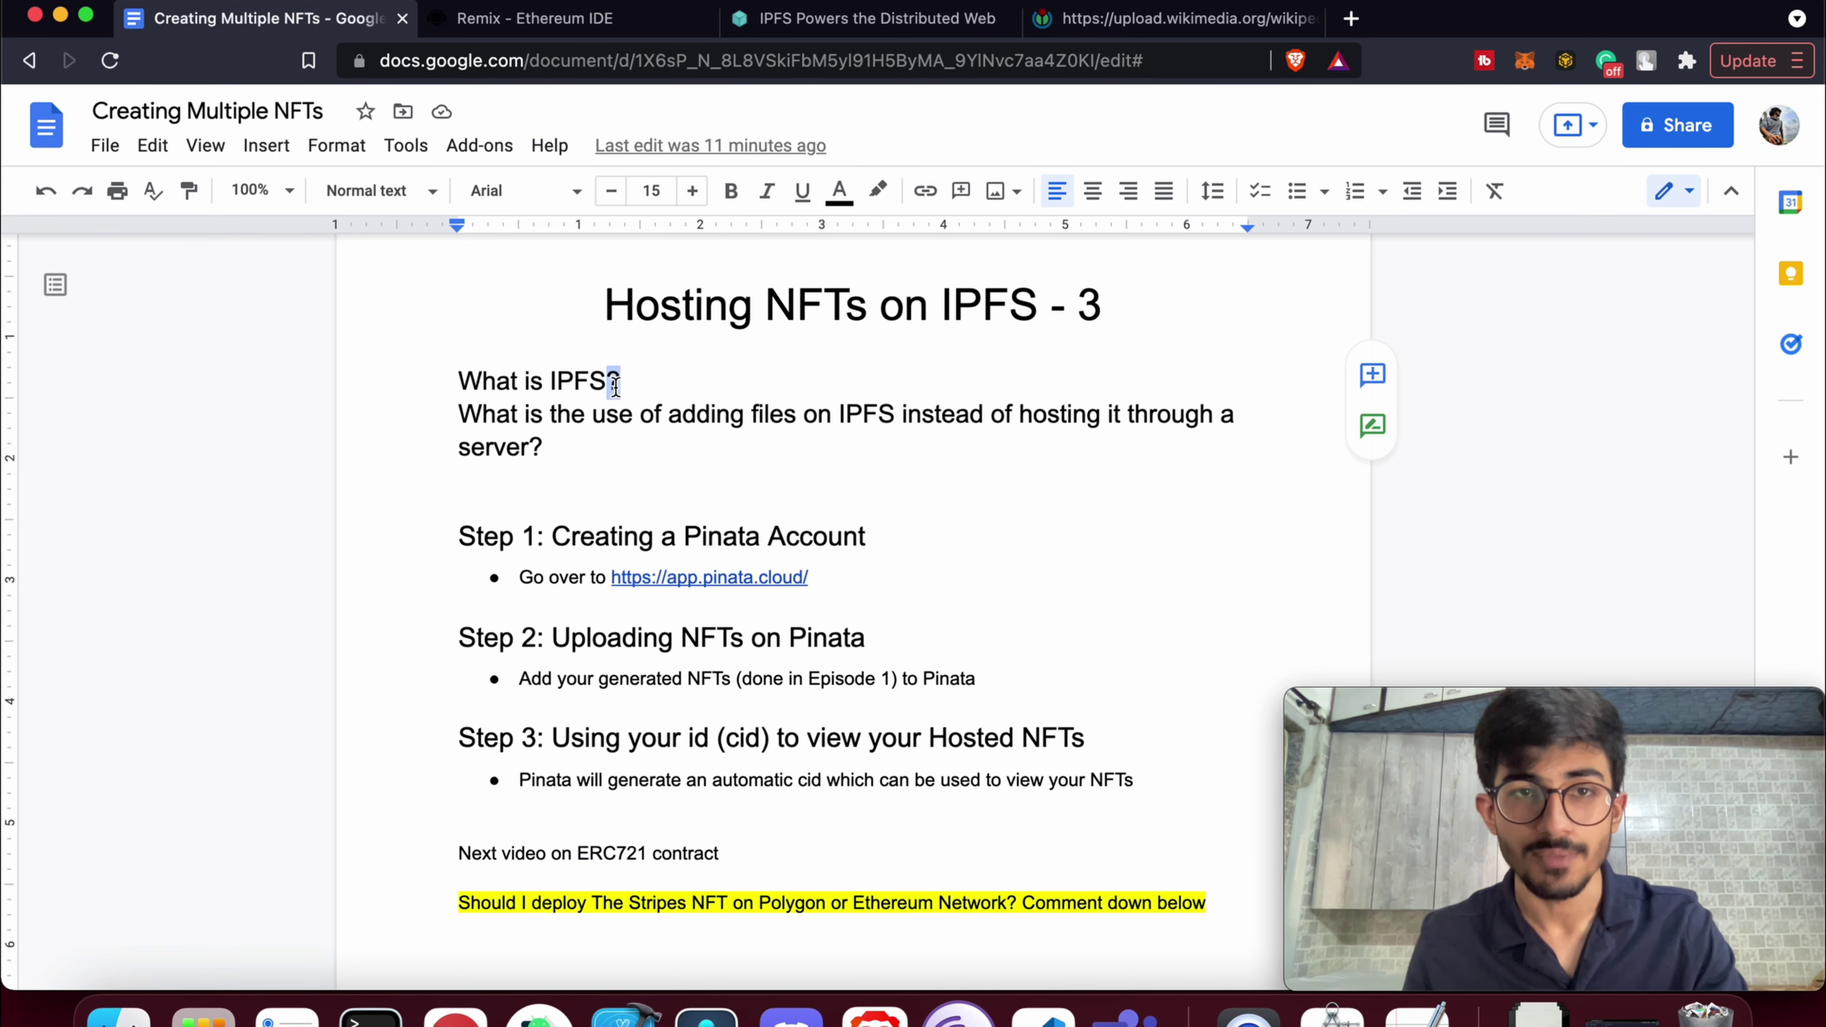
pyautogui.click(854, 37)
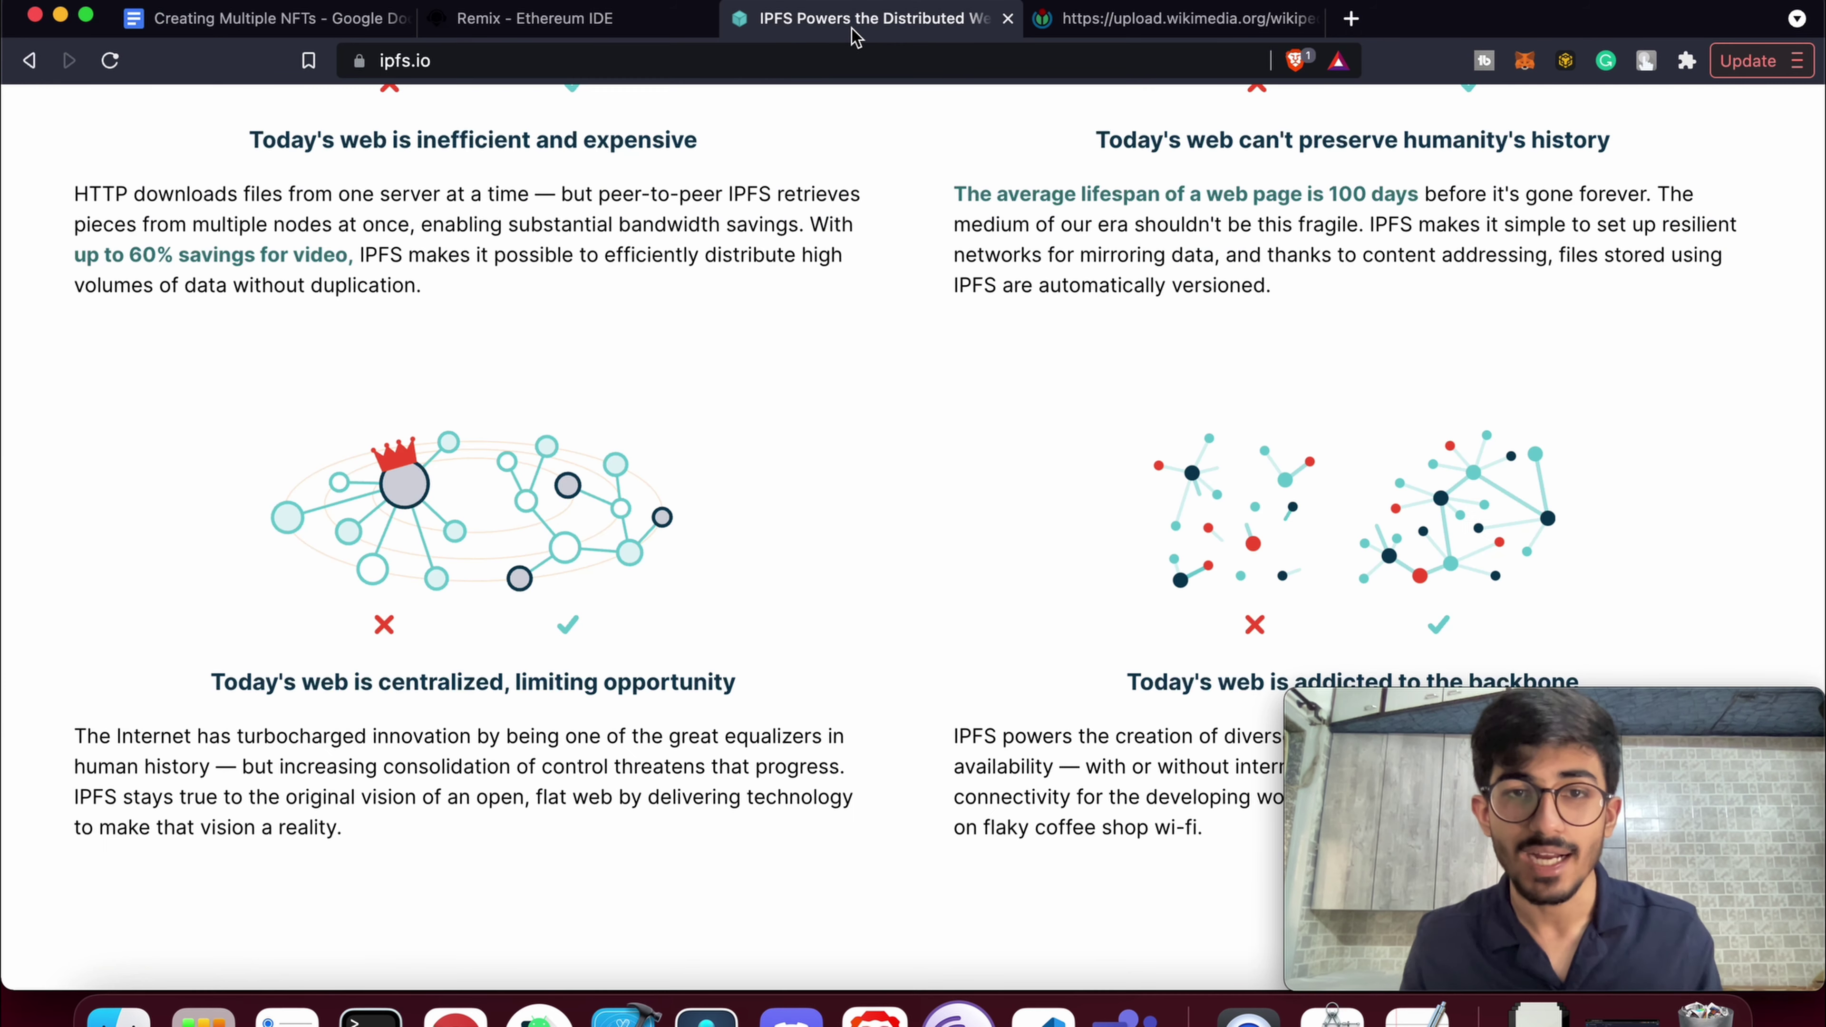
pyautogui.scroll(10, 825, 575)
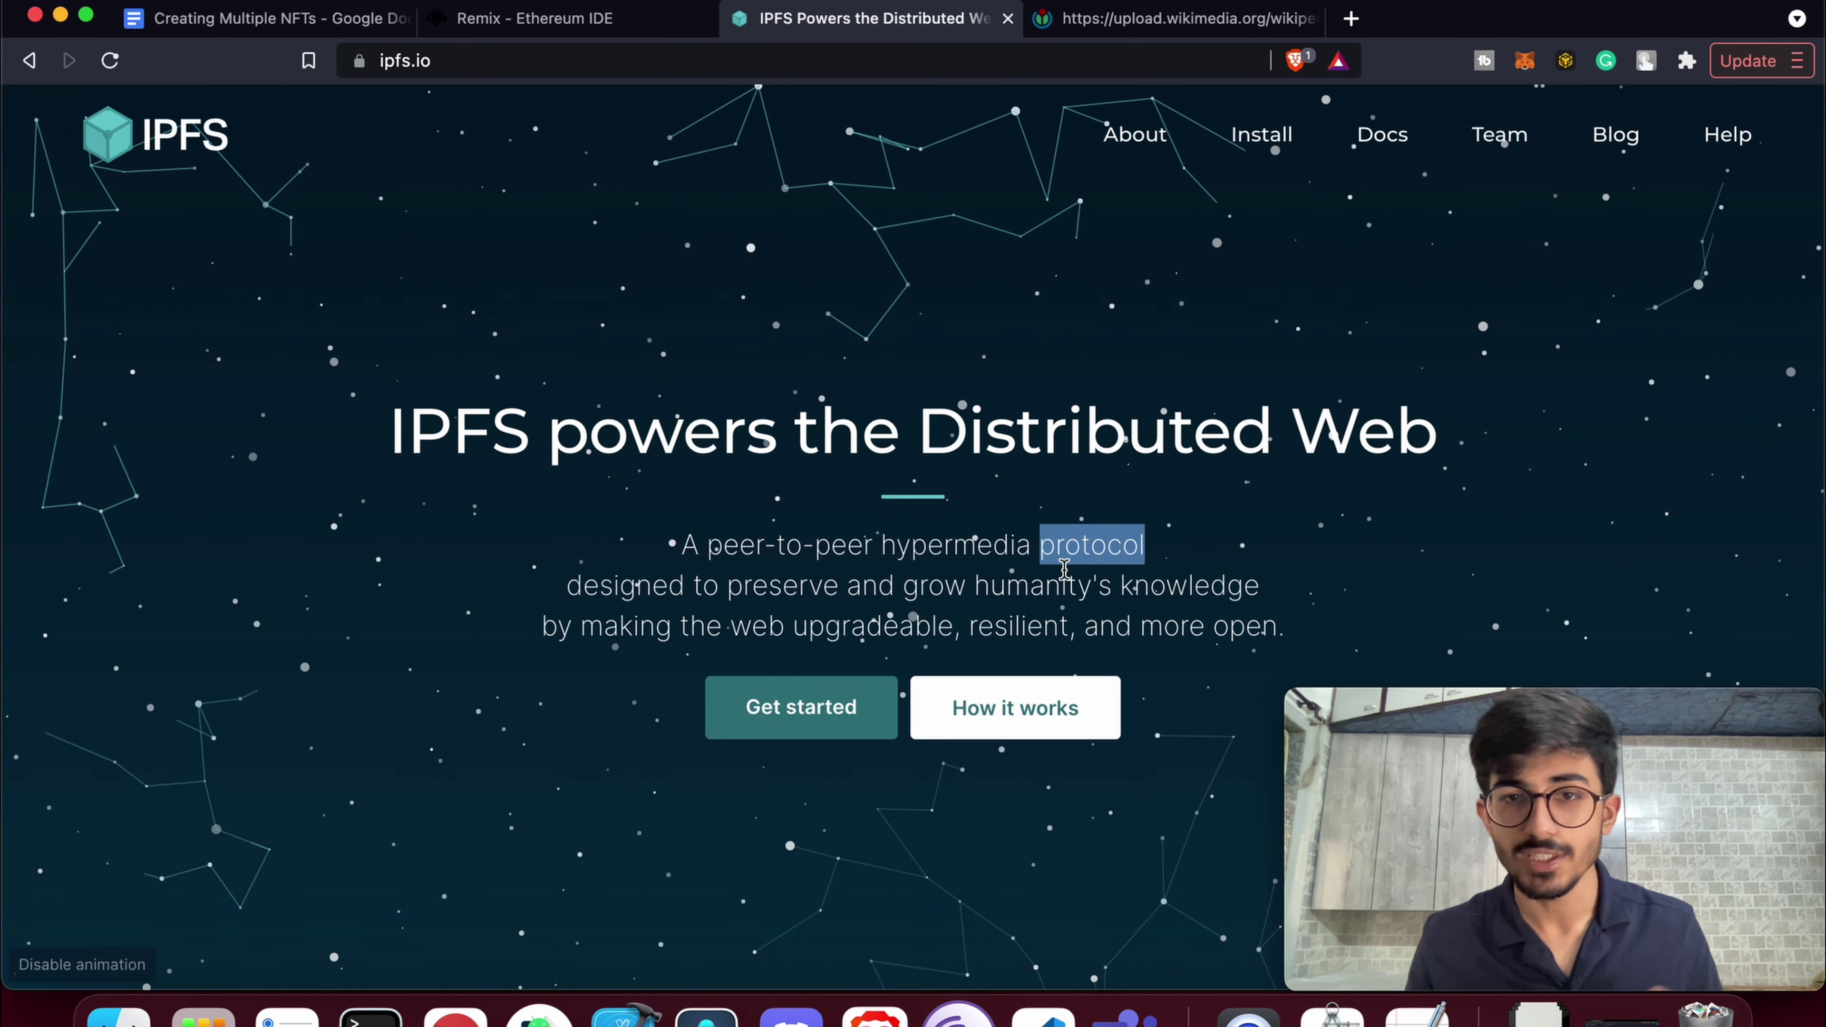
pyautogui.click(1061, 580)
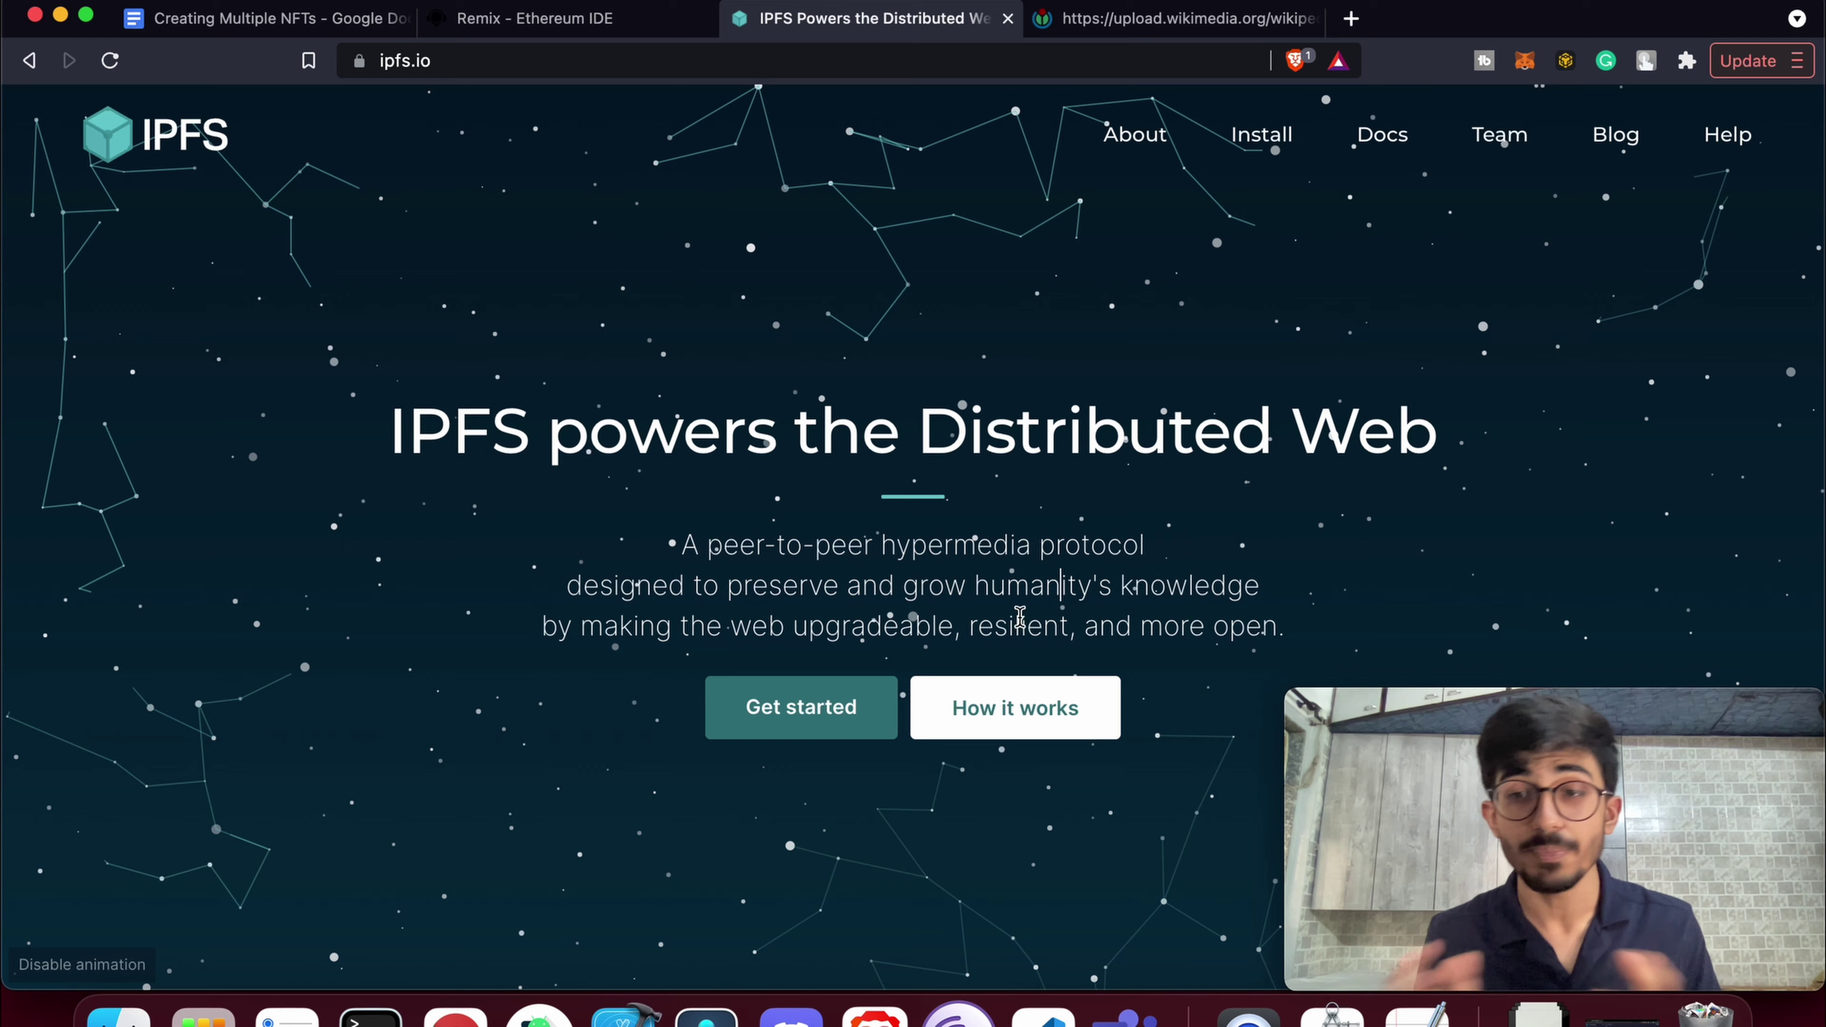
pyautogui.scroll(-15, 1020, 618)
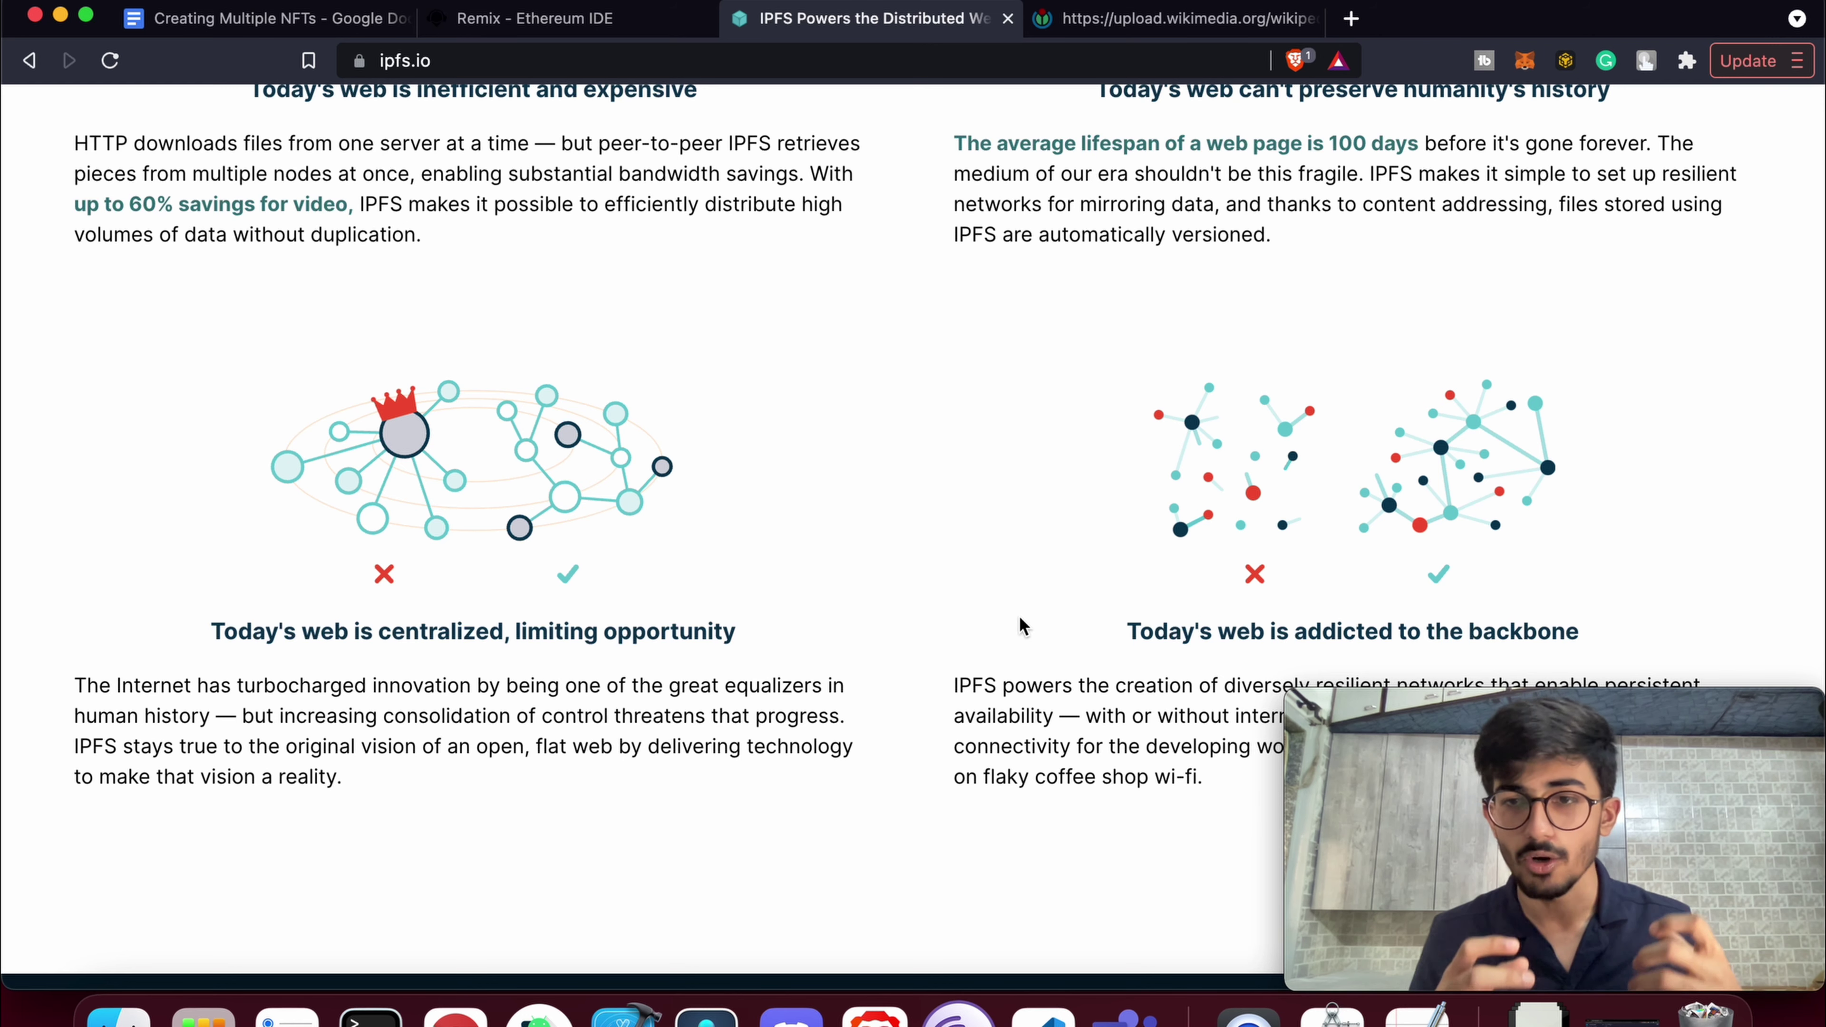
pyautogui.scroll(1, 1023, 626)
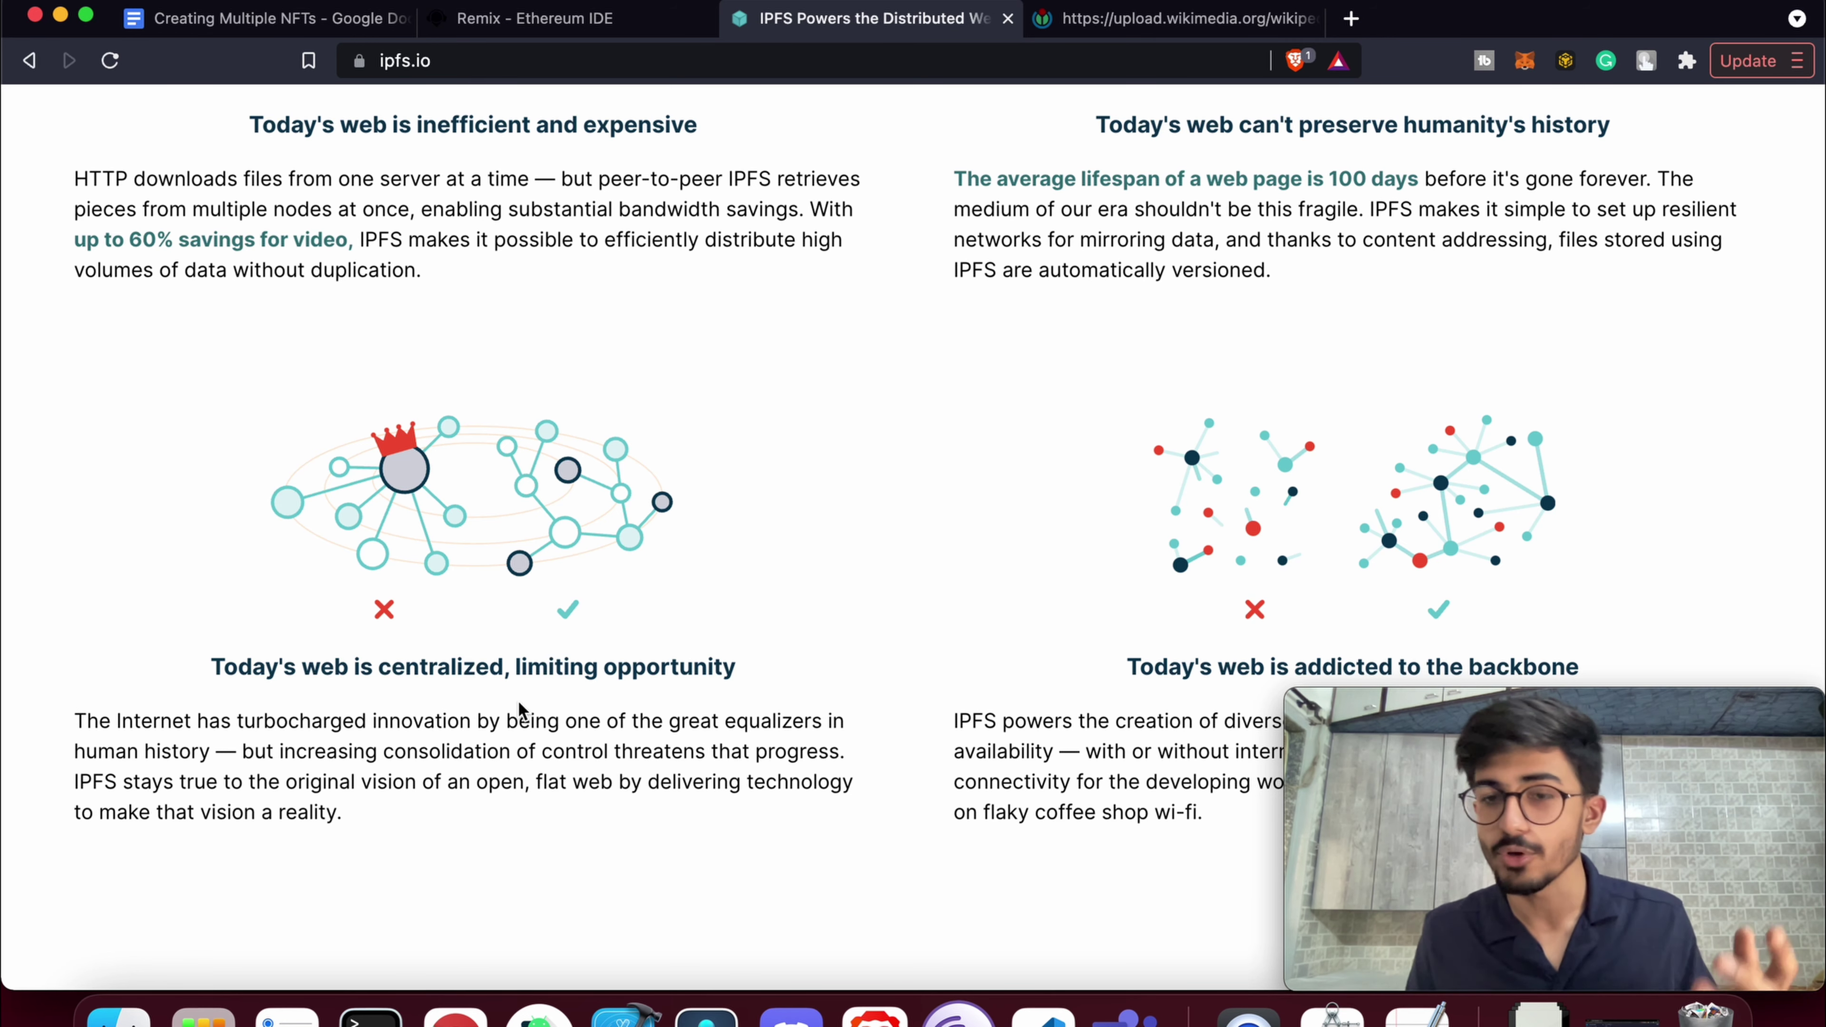
pyautogui.scroll(-2, 677, 784)
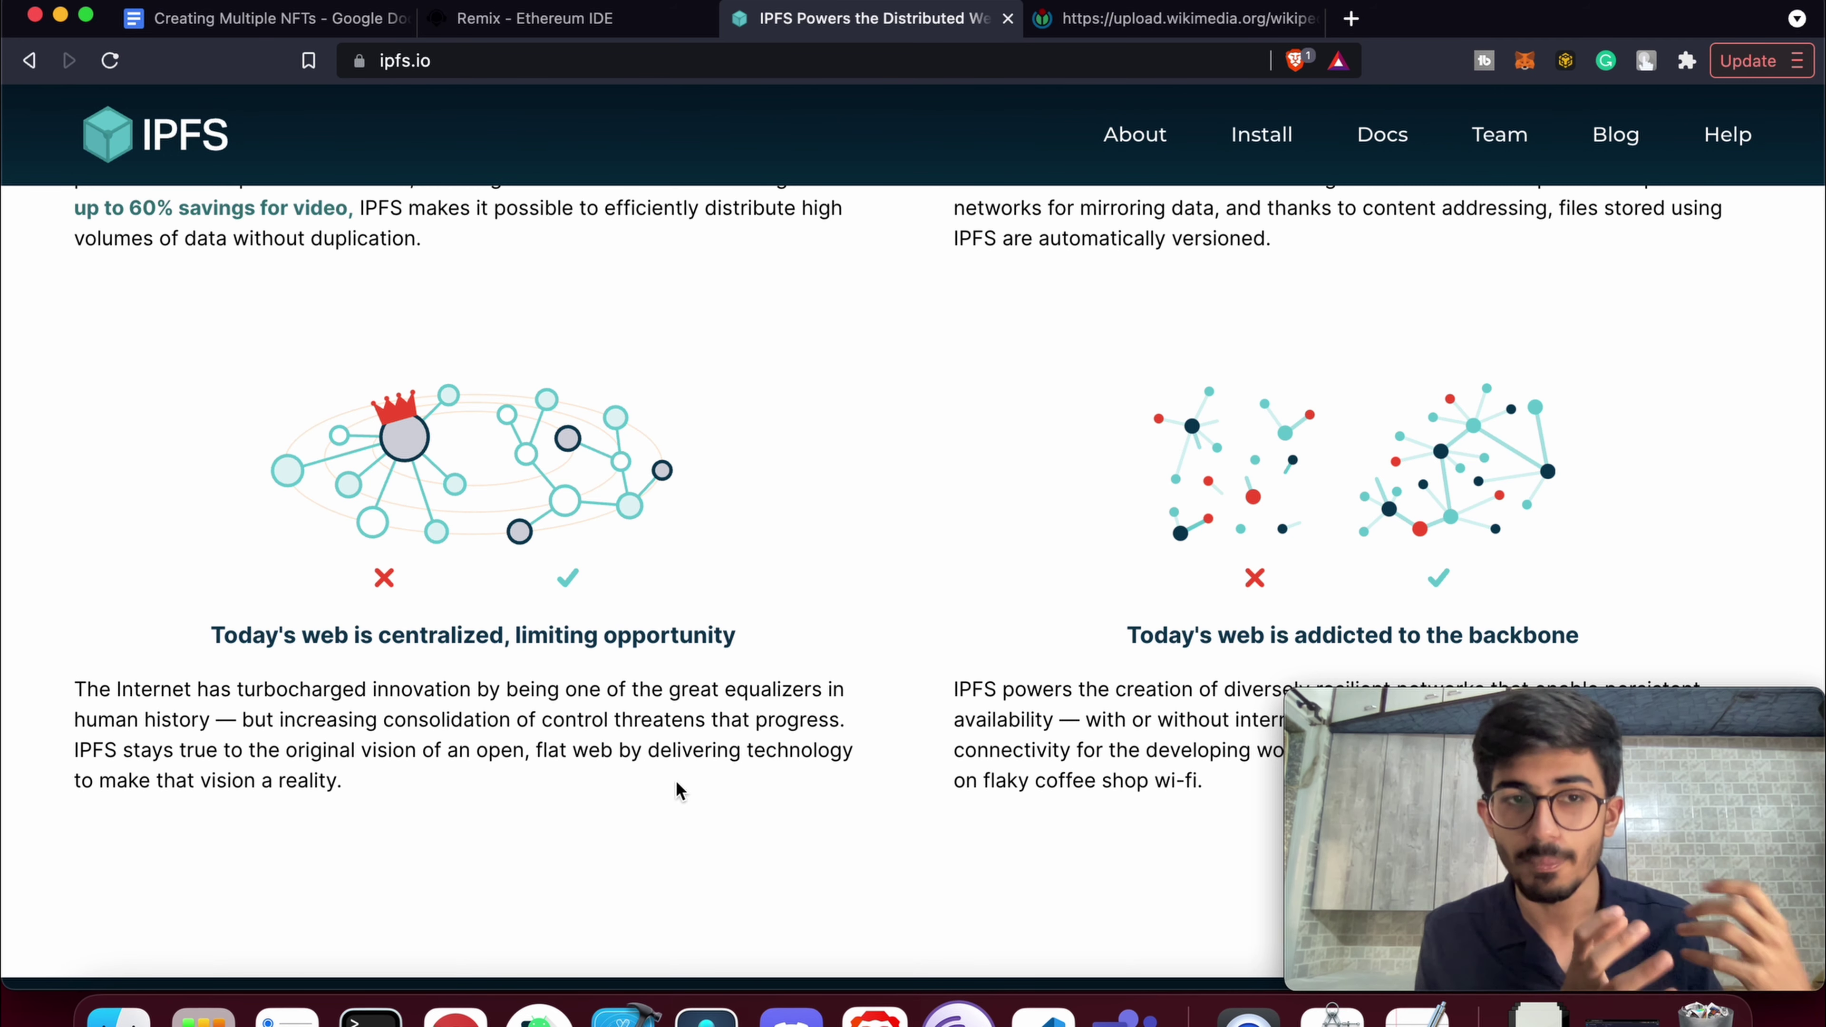
pyautogui.scroll(1, 678, 790)
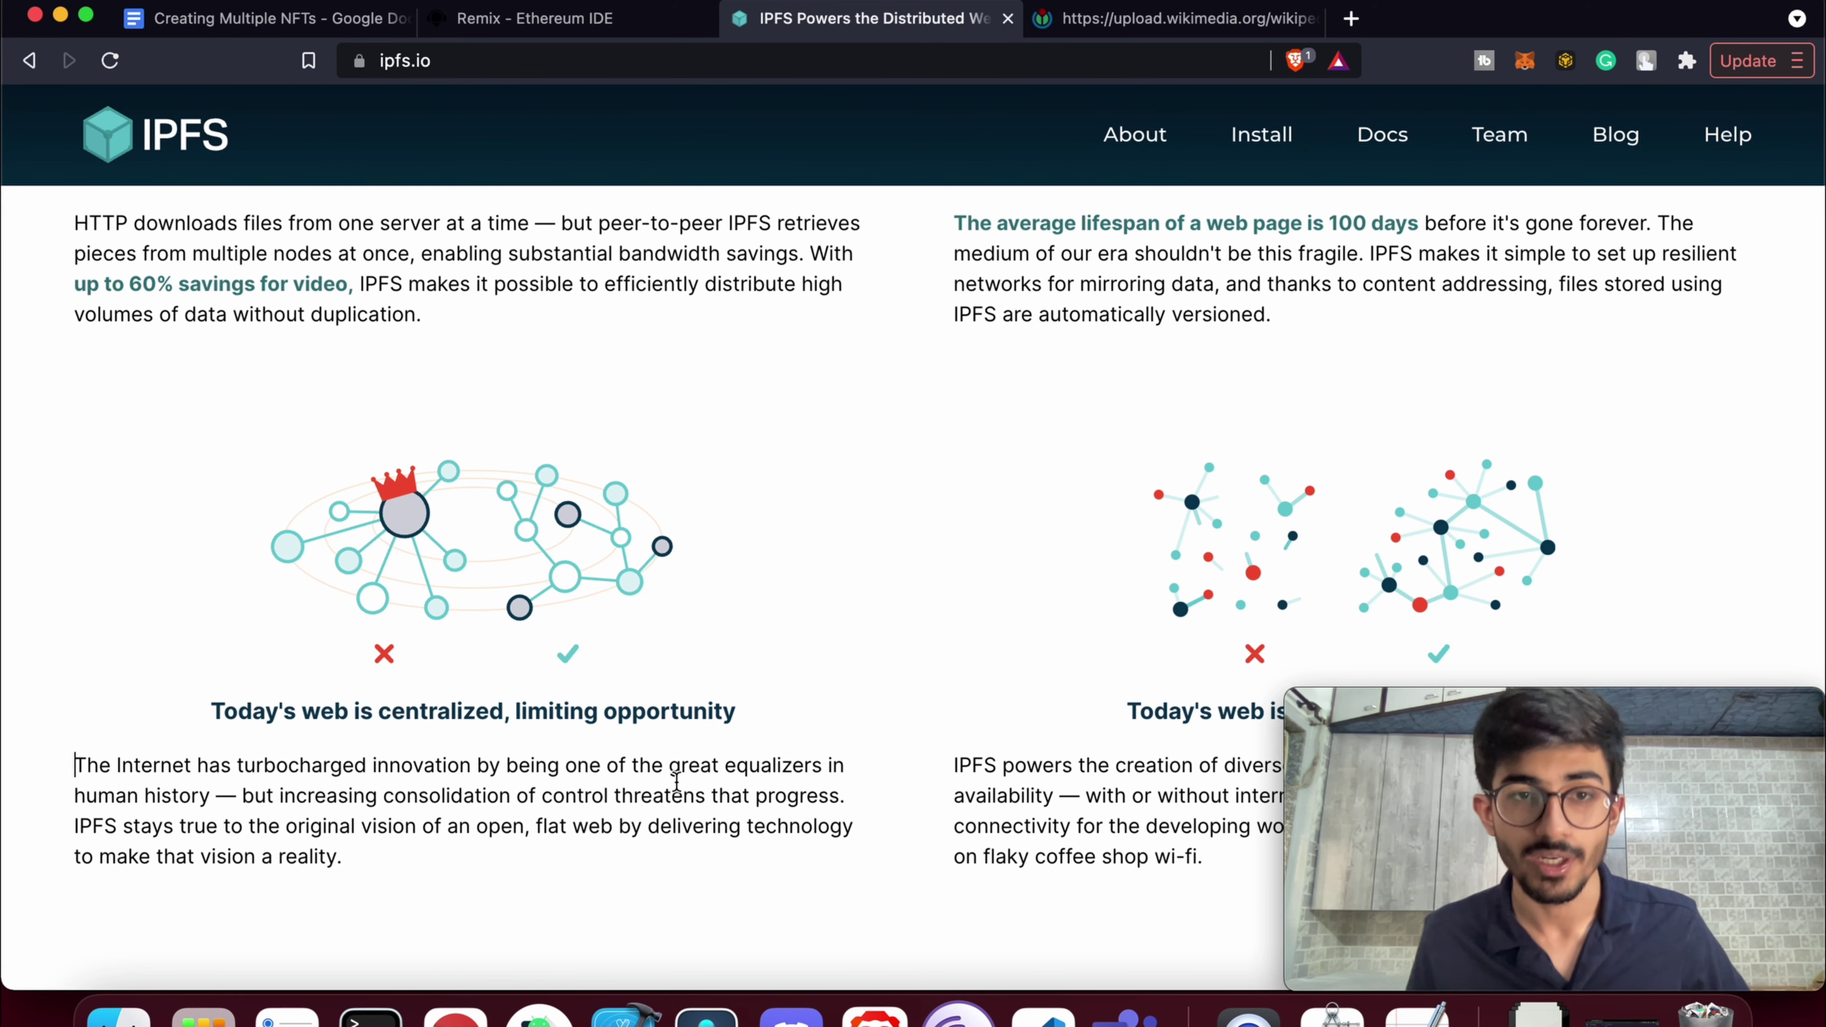
pyautogui.scroll(-1, 676, 782)
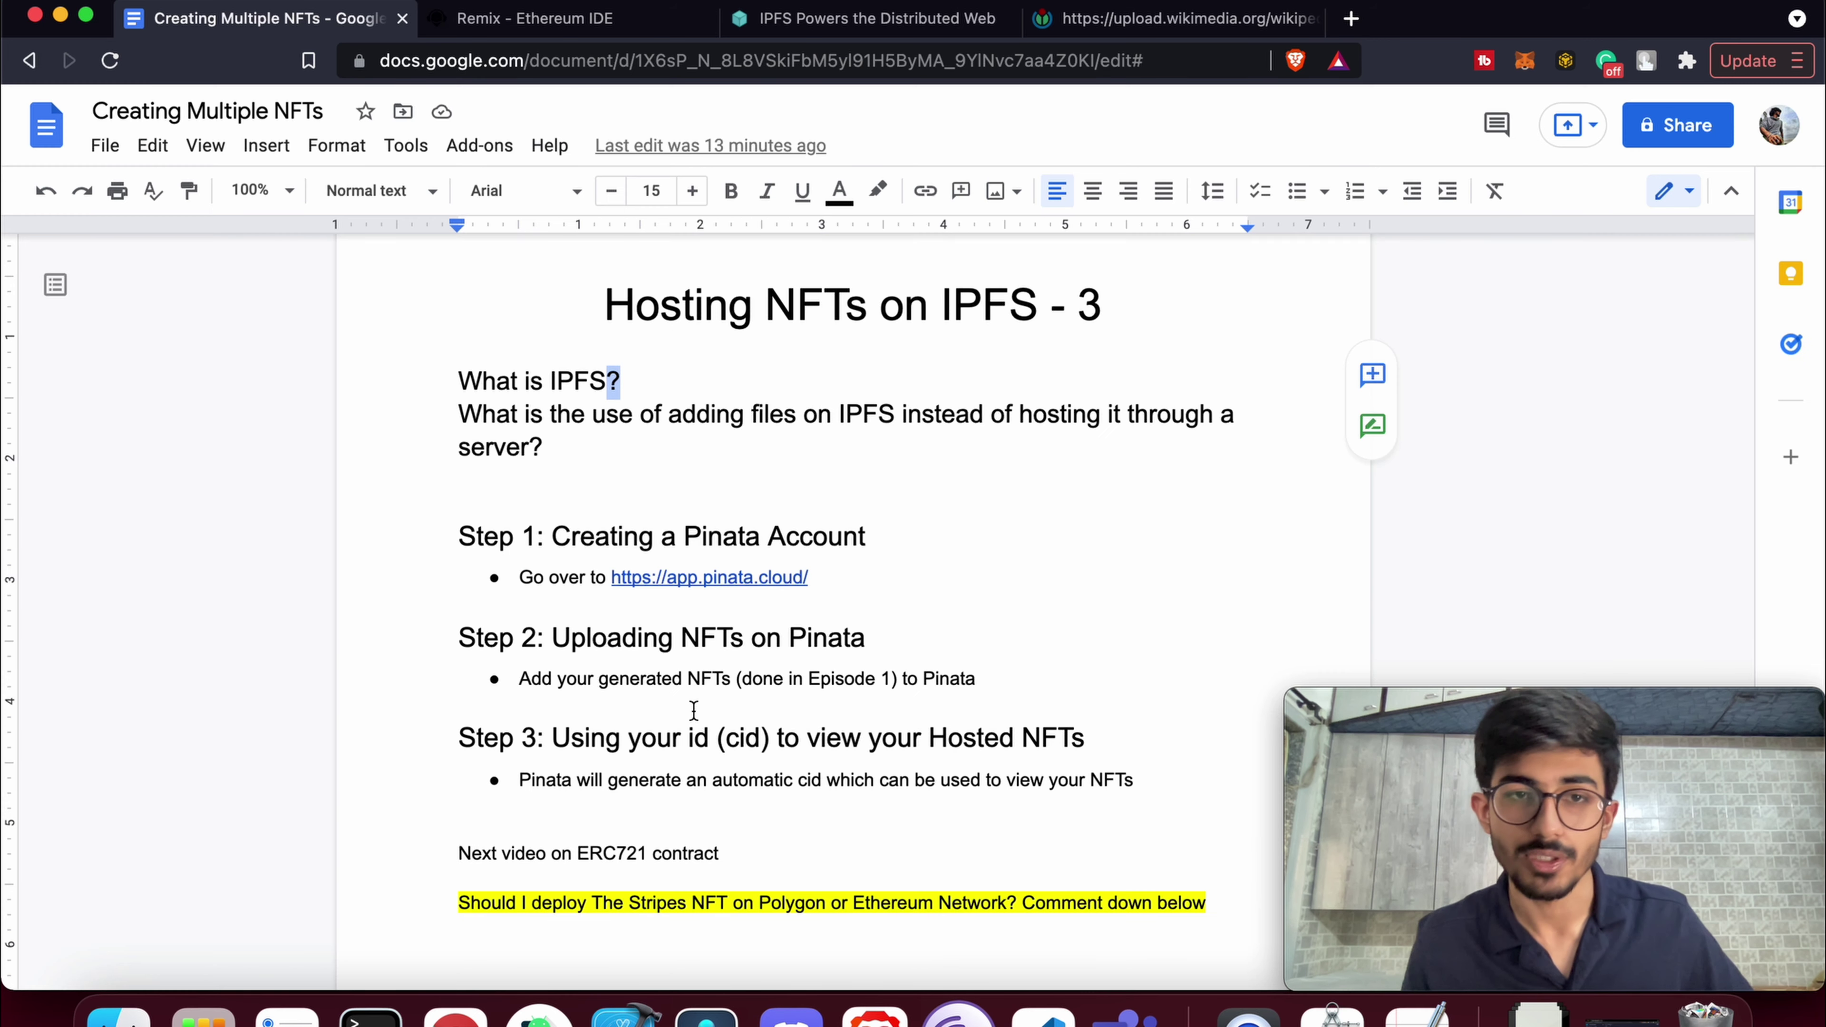
# Highlight the question about using IPFS instead of a server, then preview the Step 1 Pinata link
pyautogui.click(693, 396)
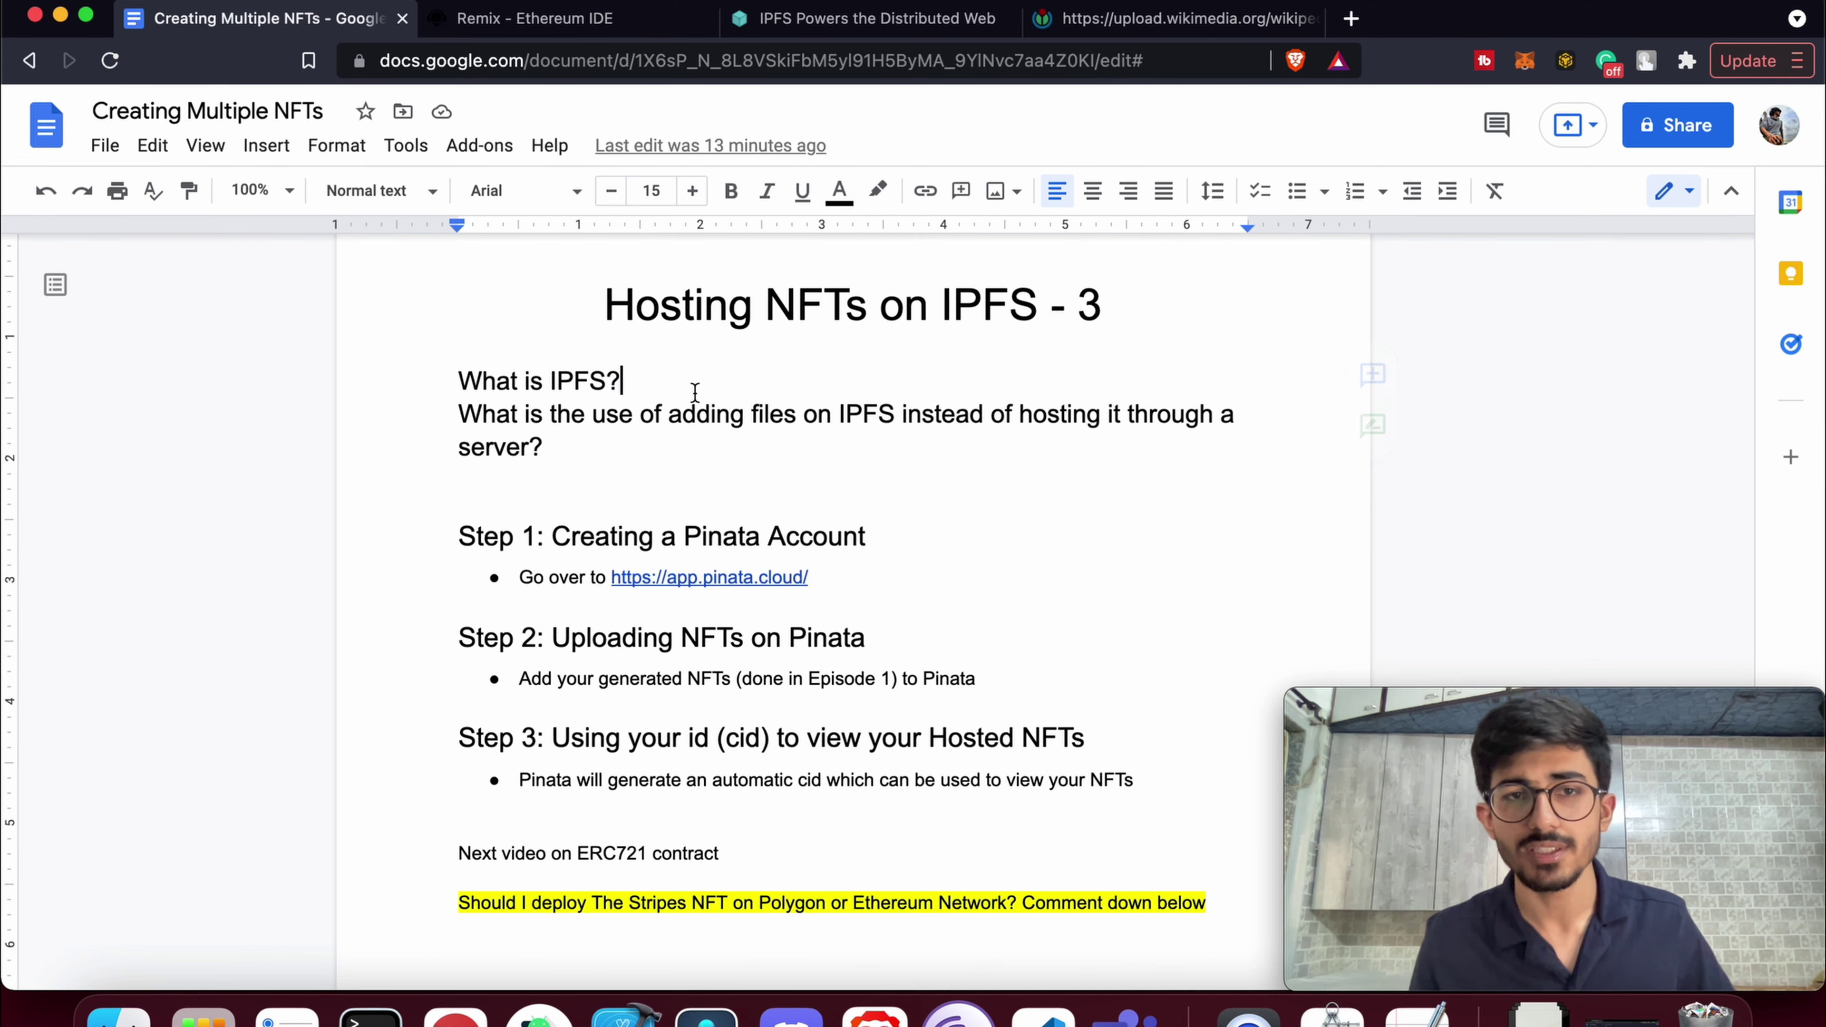
pyautogui.moveTo(560, 447); pyautogui.dragTo(468, 412)
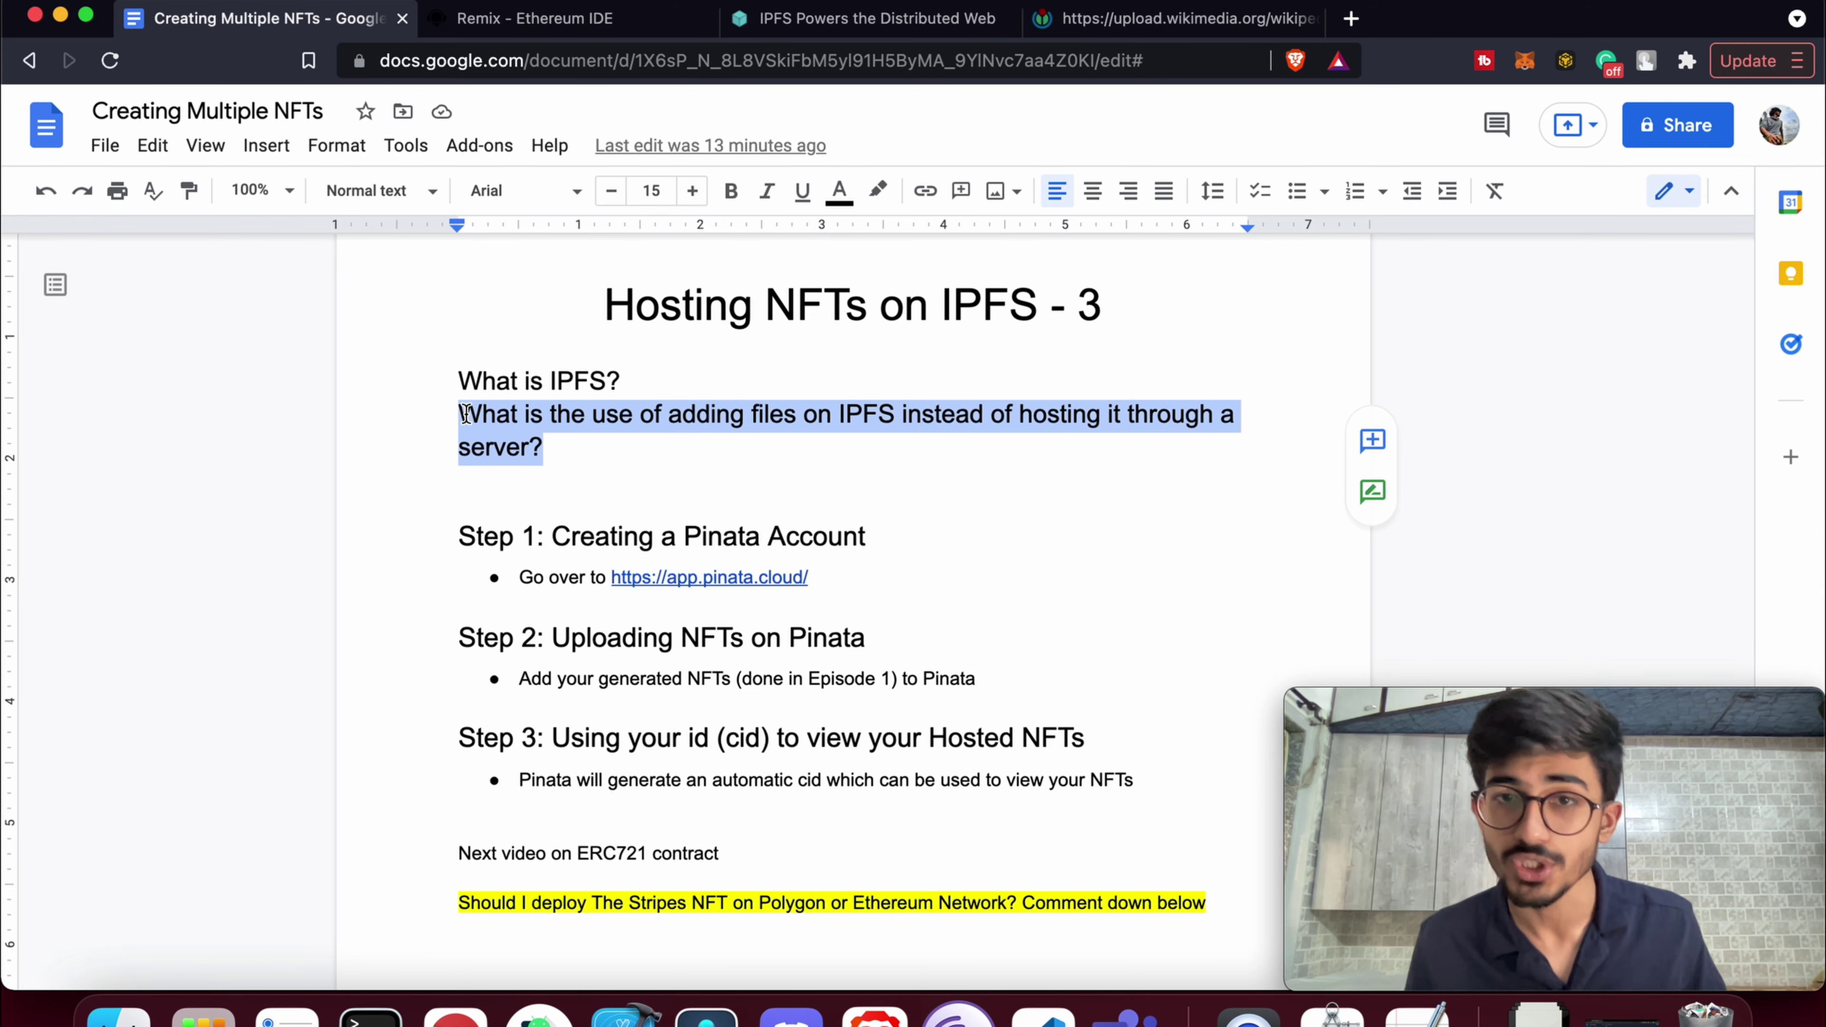
pyautogui.click(531, 449)
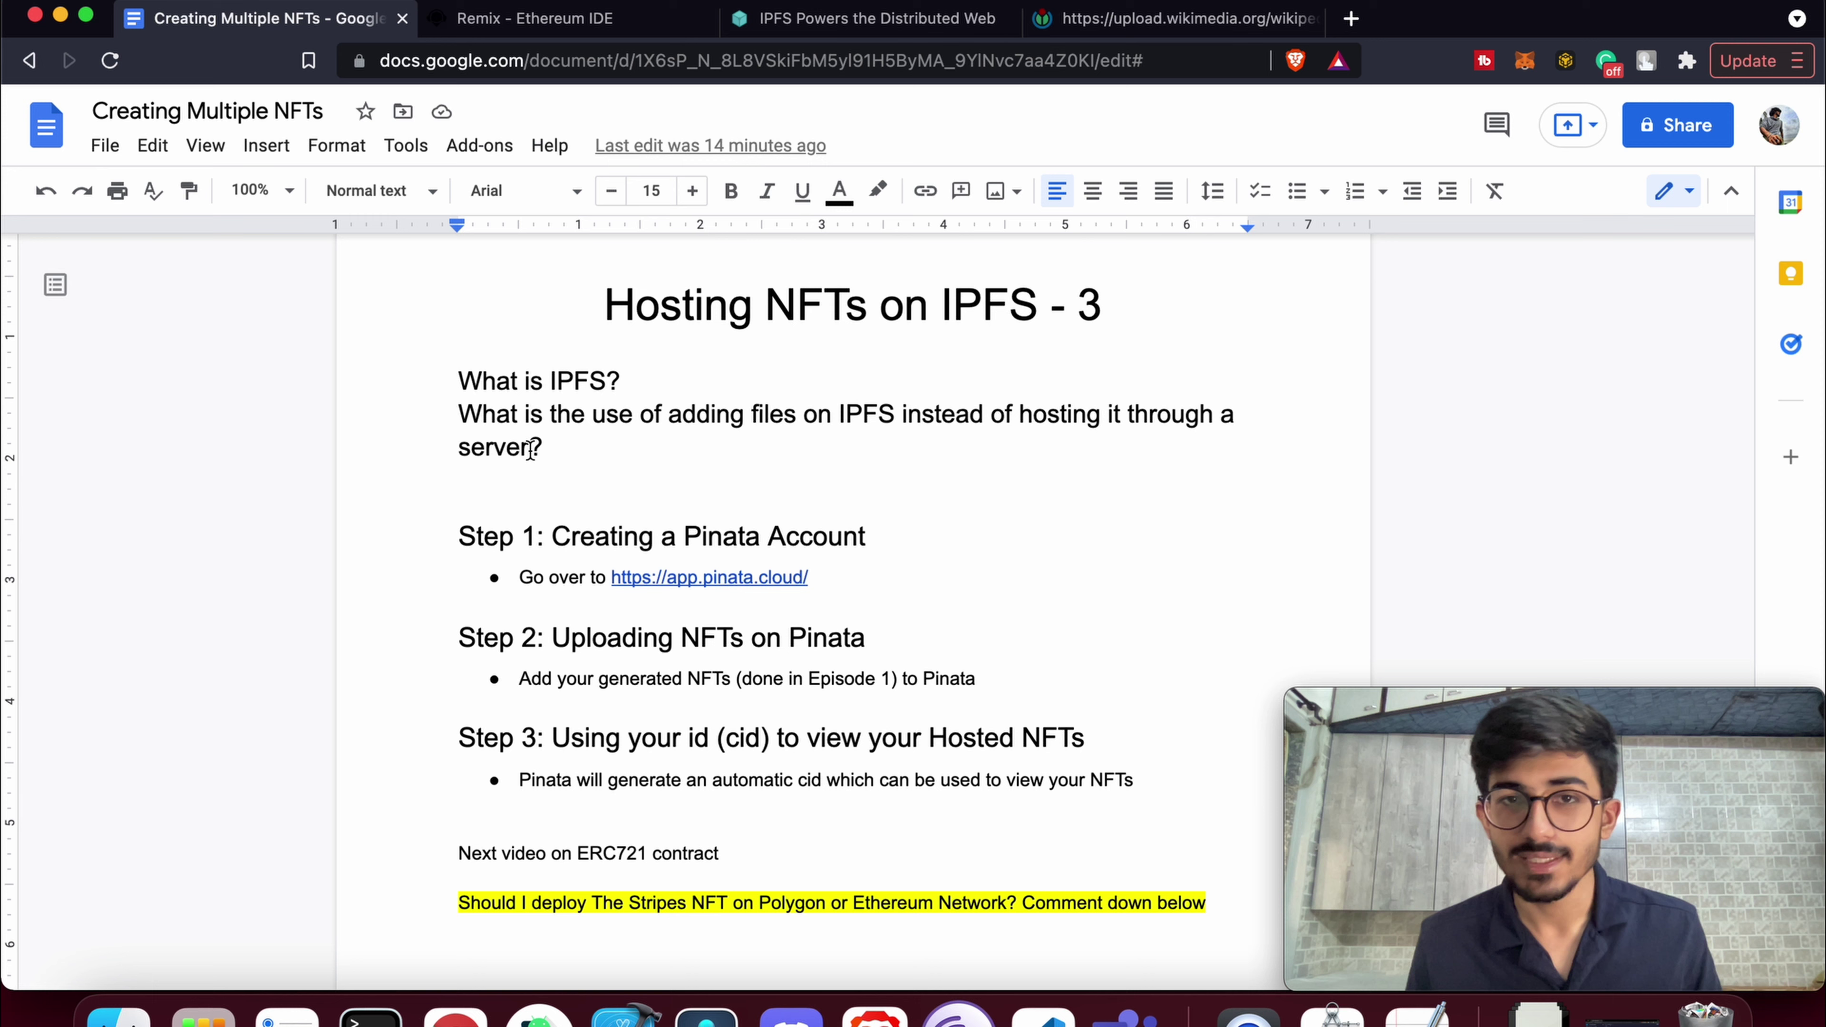
pyautogui.click(531, 448)
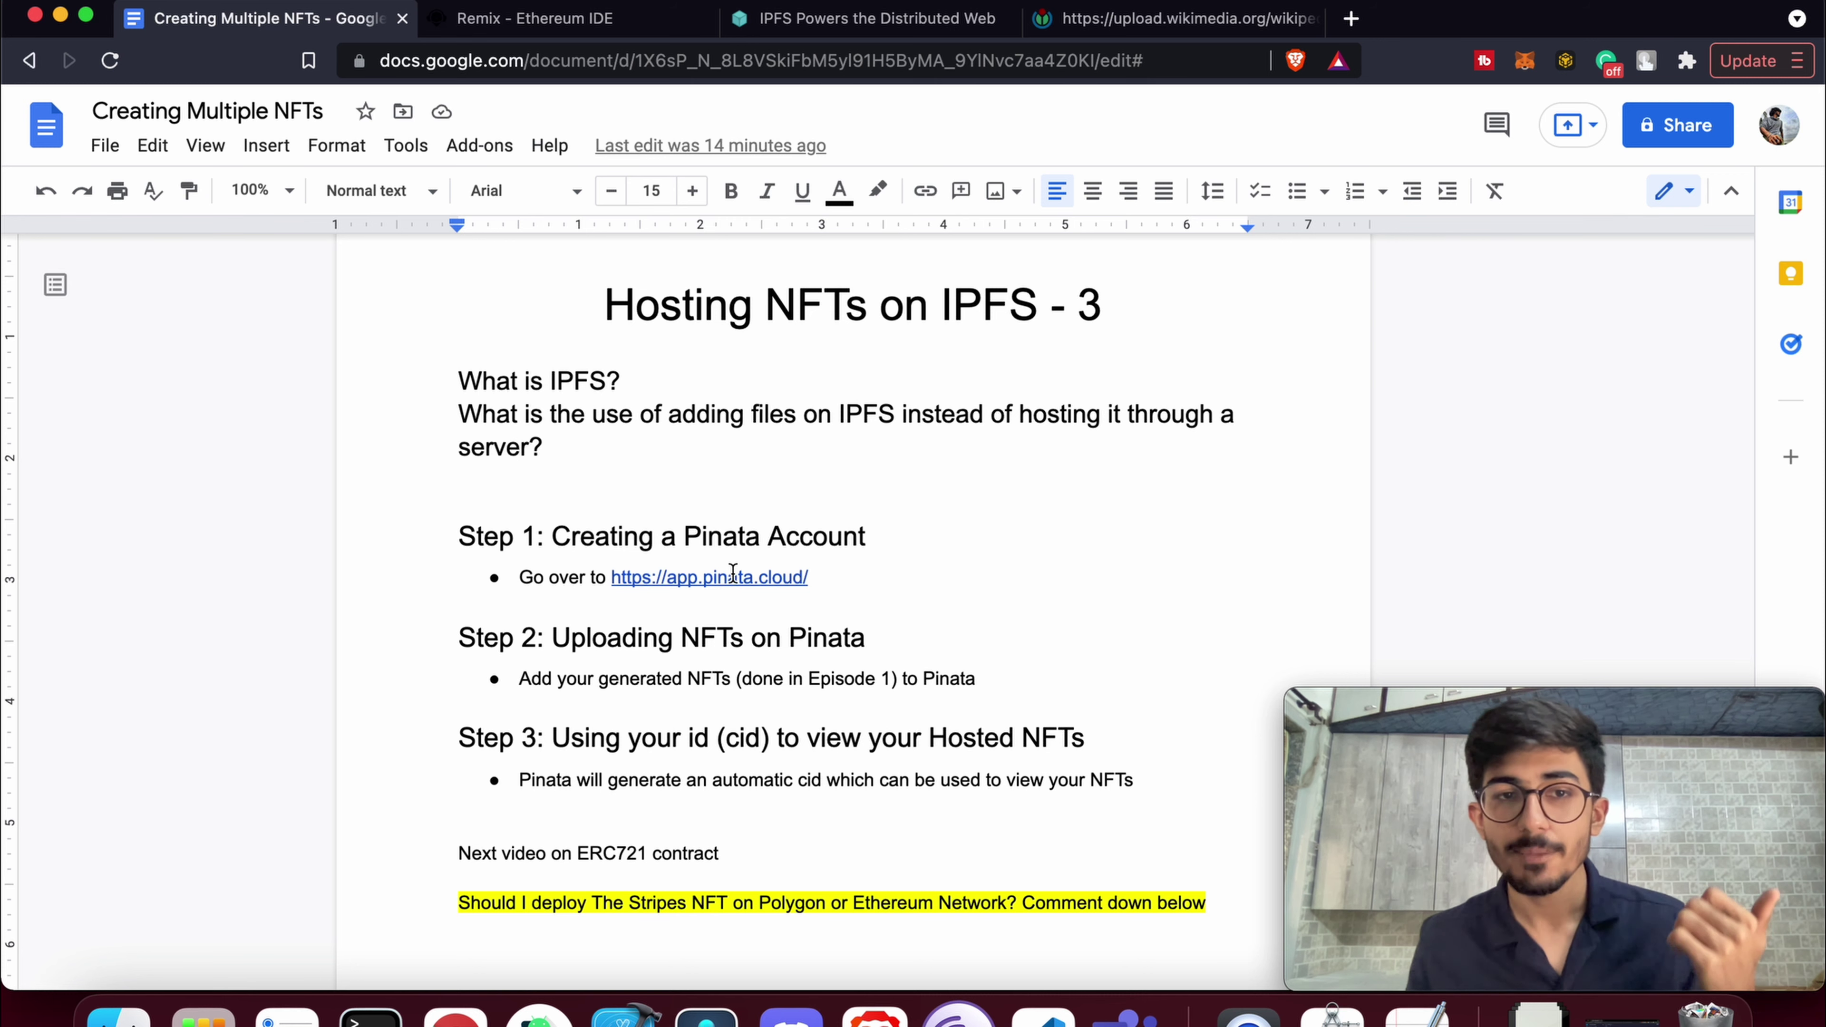
pyautogui.doubleClick(711, 536)
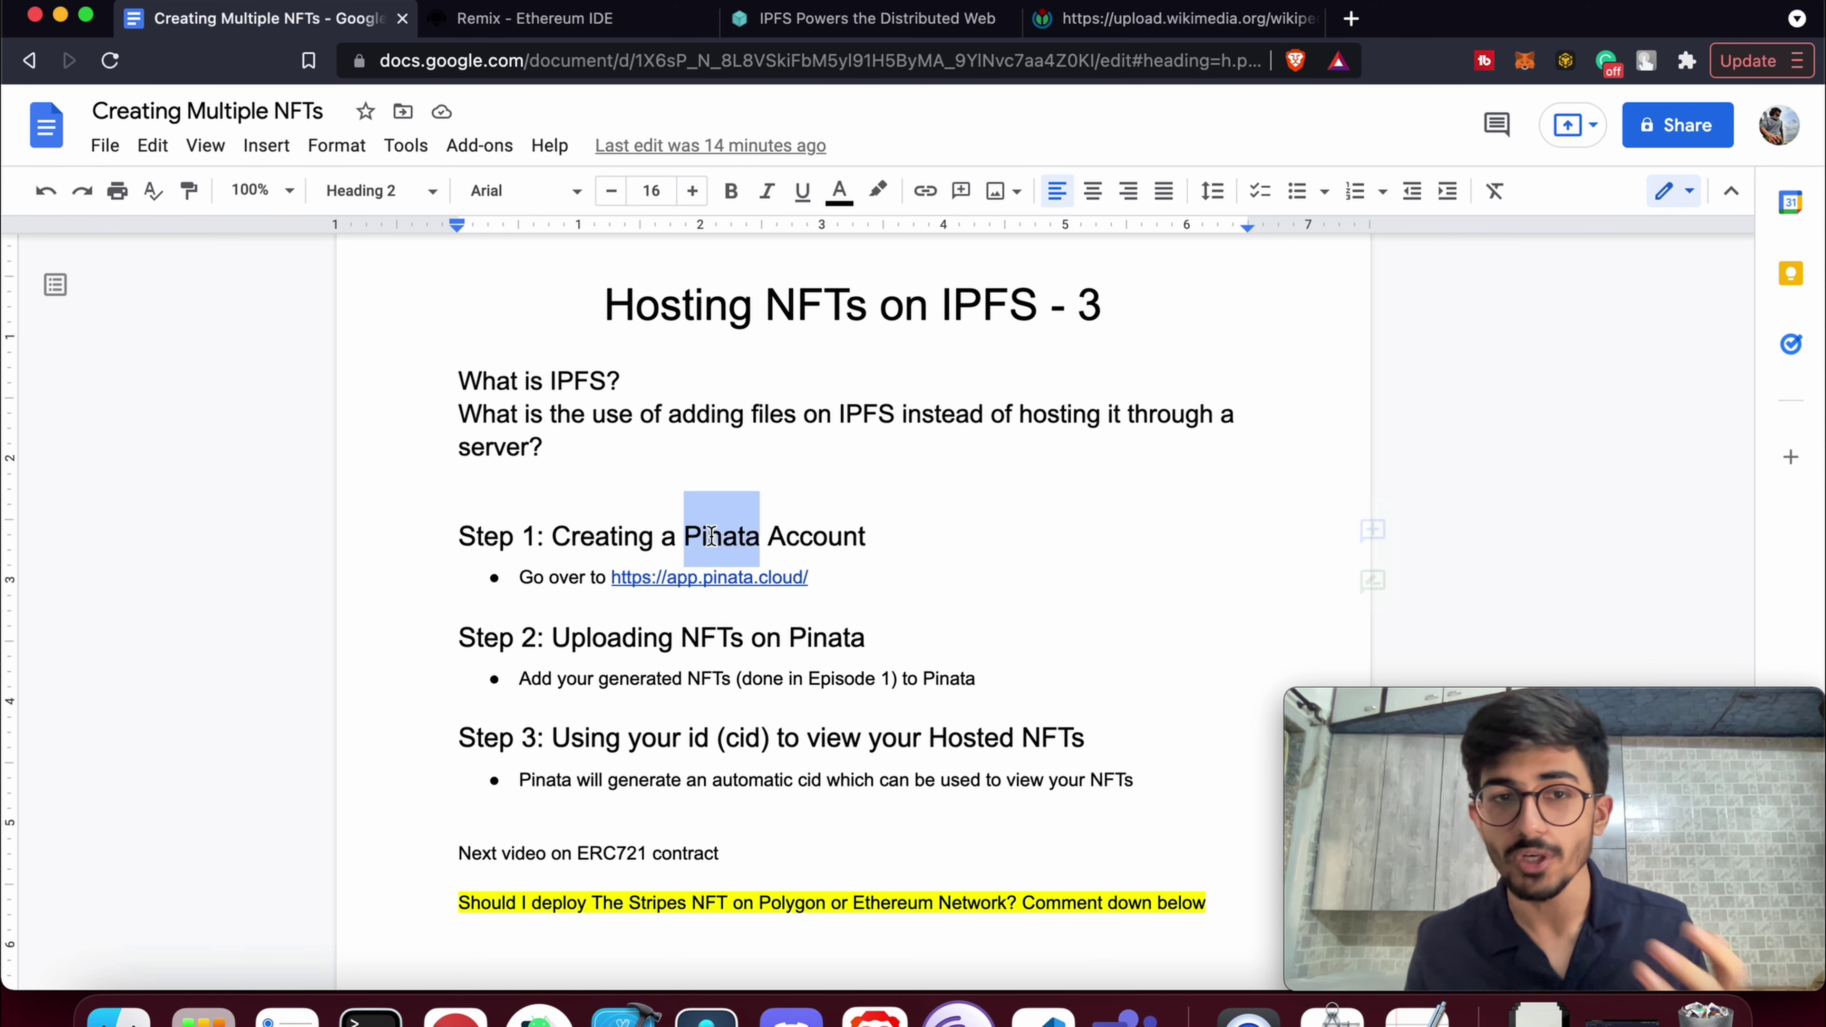
pyautogui.click(728, 577)
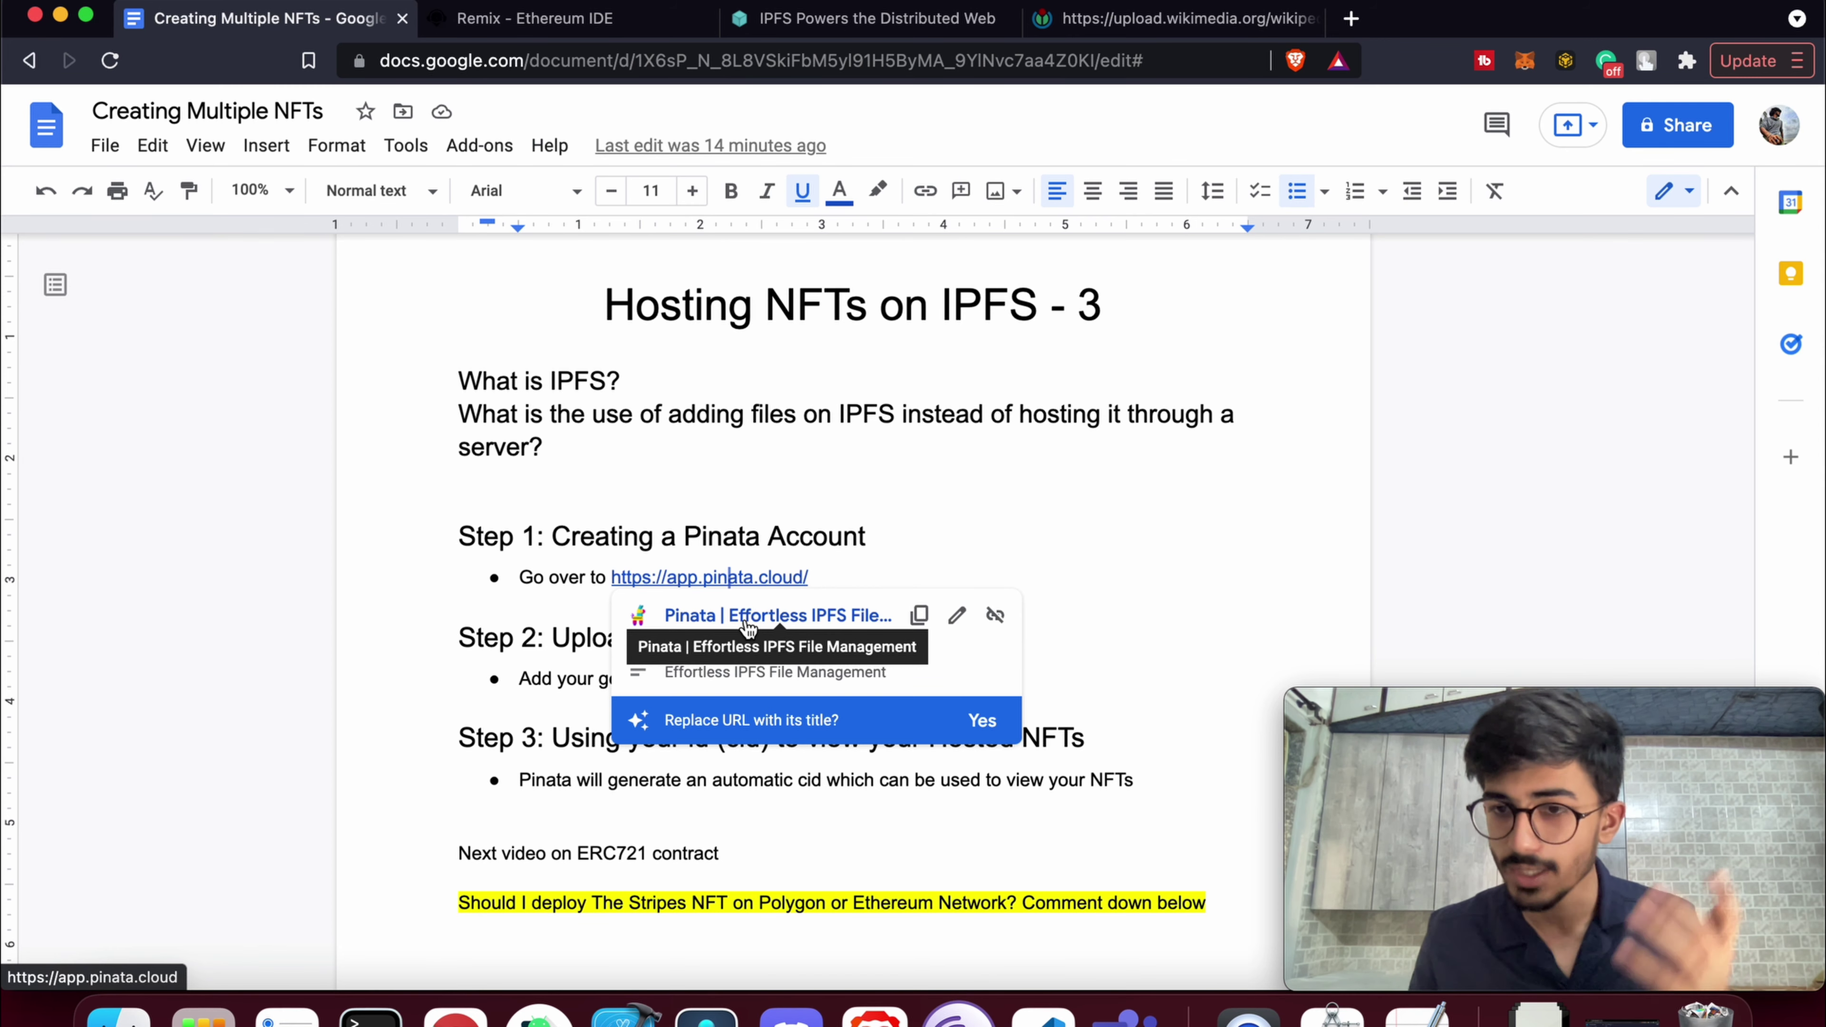
# Open app.pinata.cloud in a new tab and log out of the current account
pyautogui.click(747, 618)
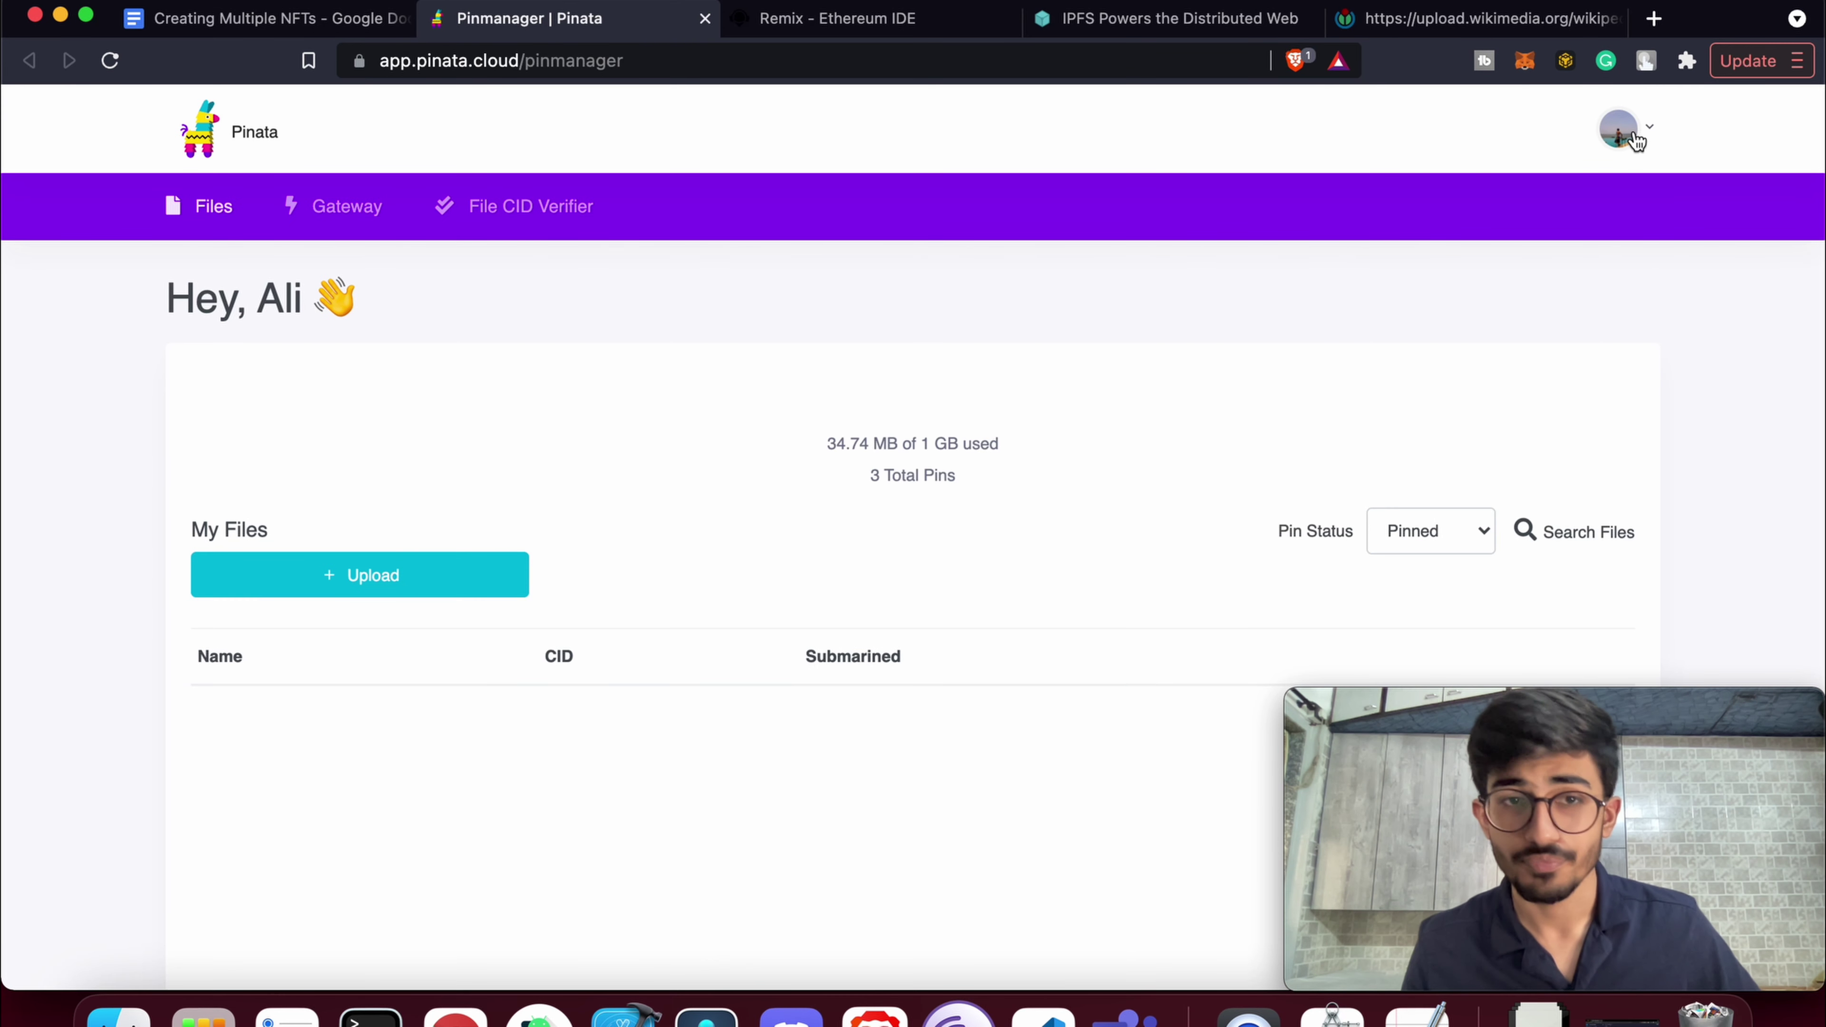
pyautogui.click(1635, 140)
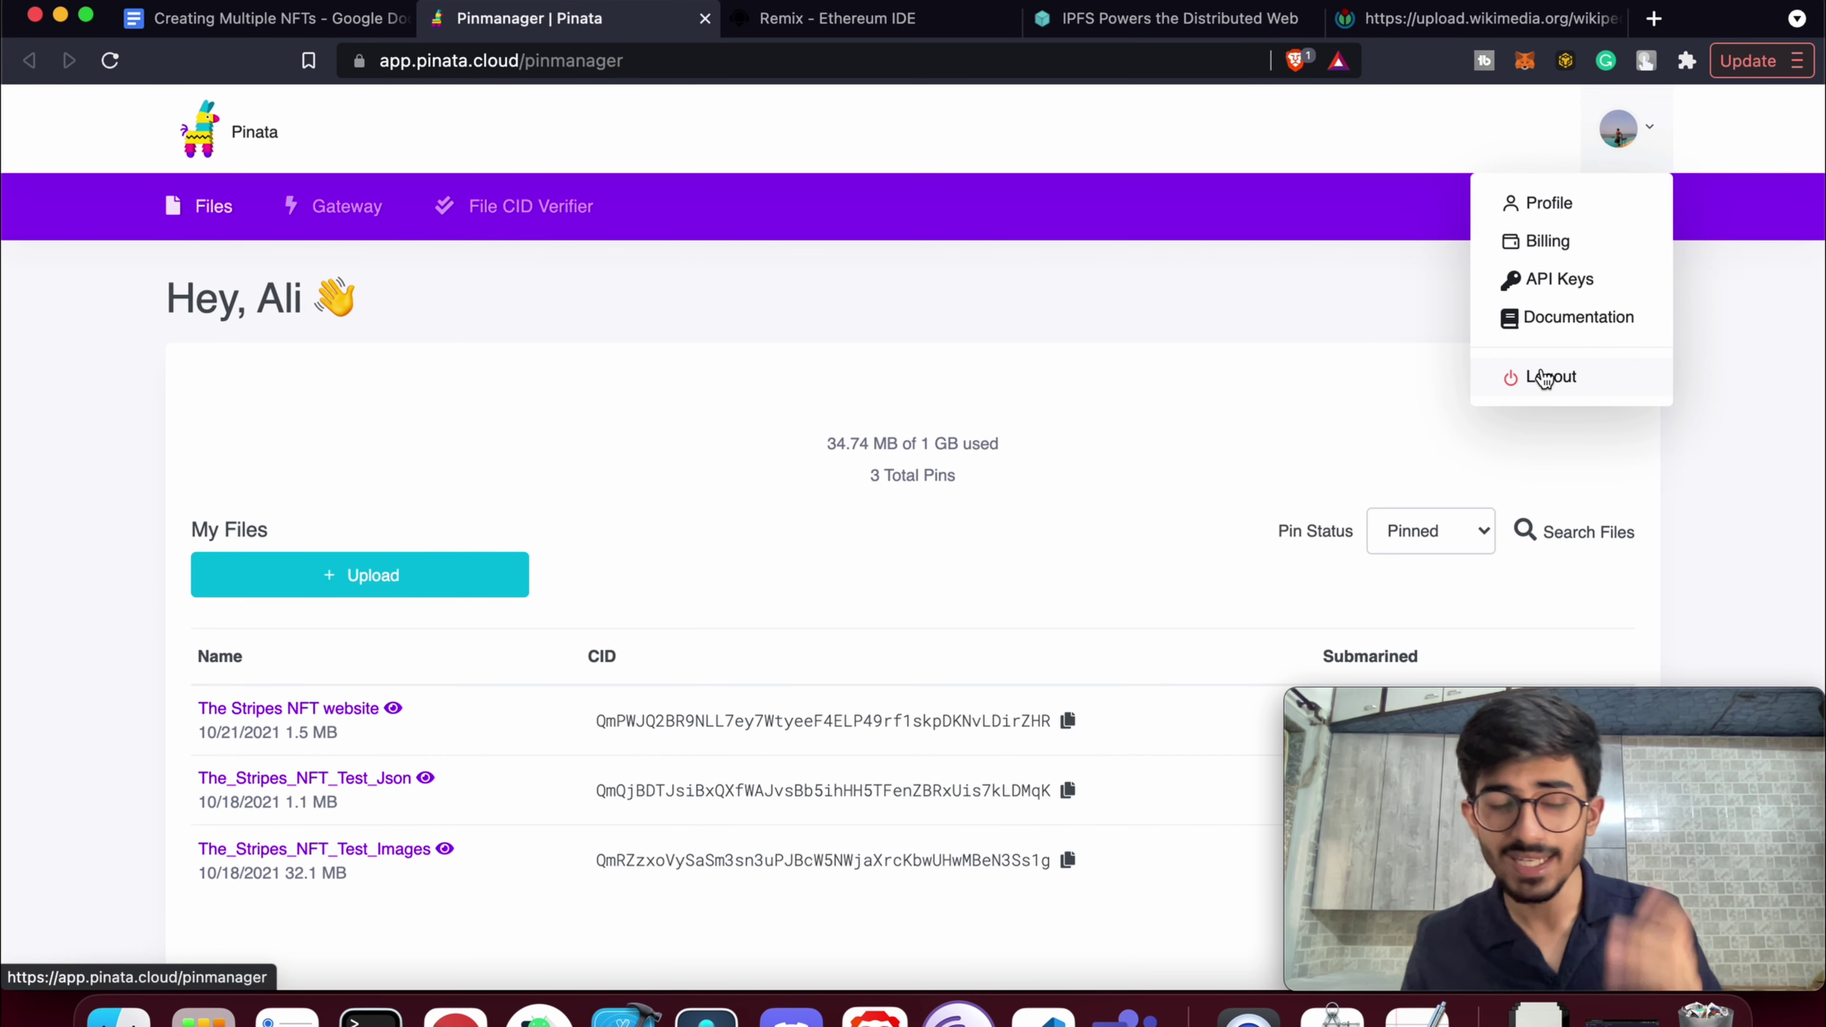
pyautogui.click(1543, 377)
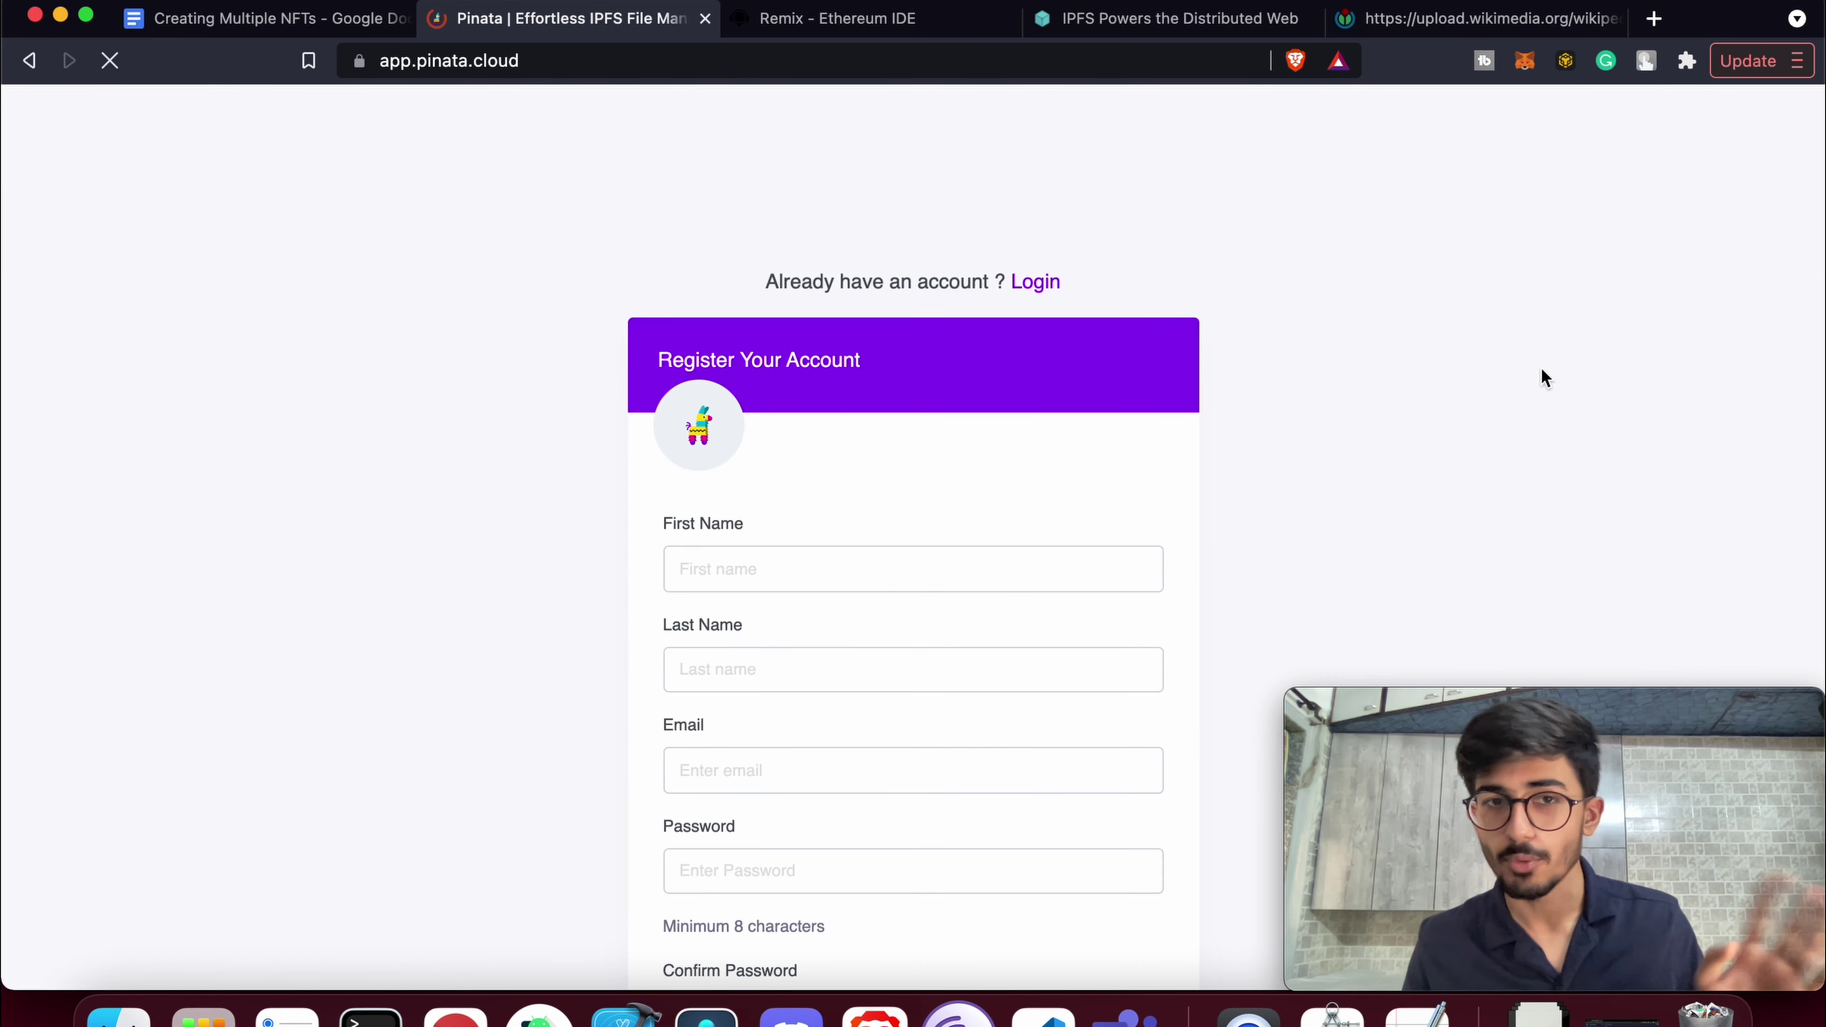
pyautogui.scroll(-3, 960, 480)
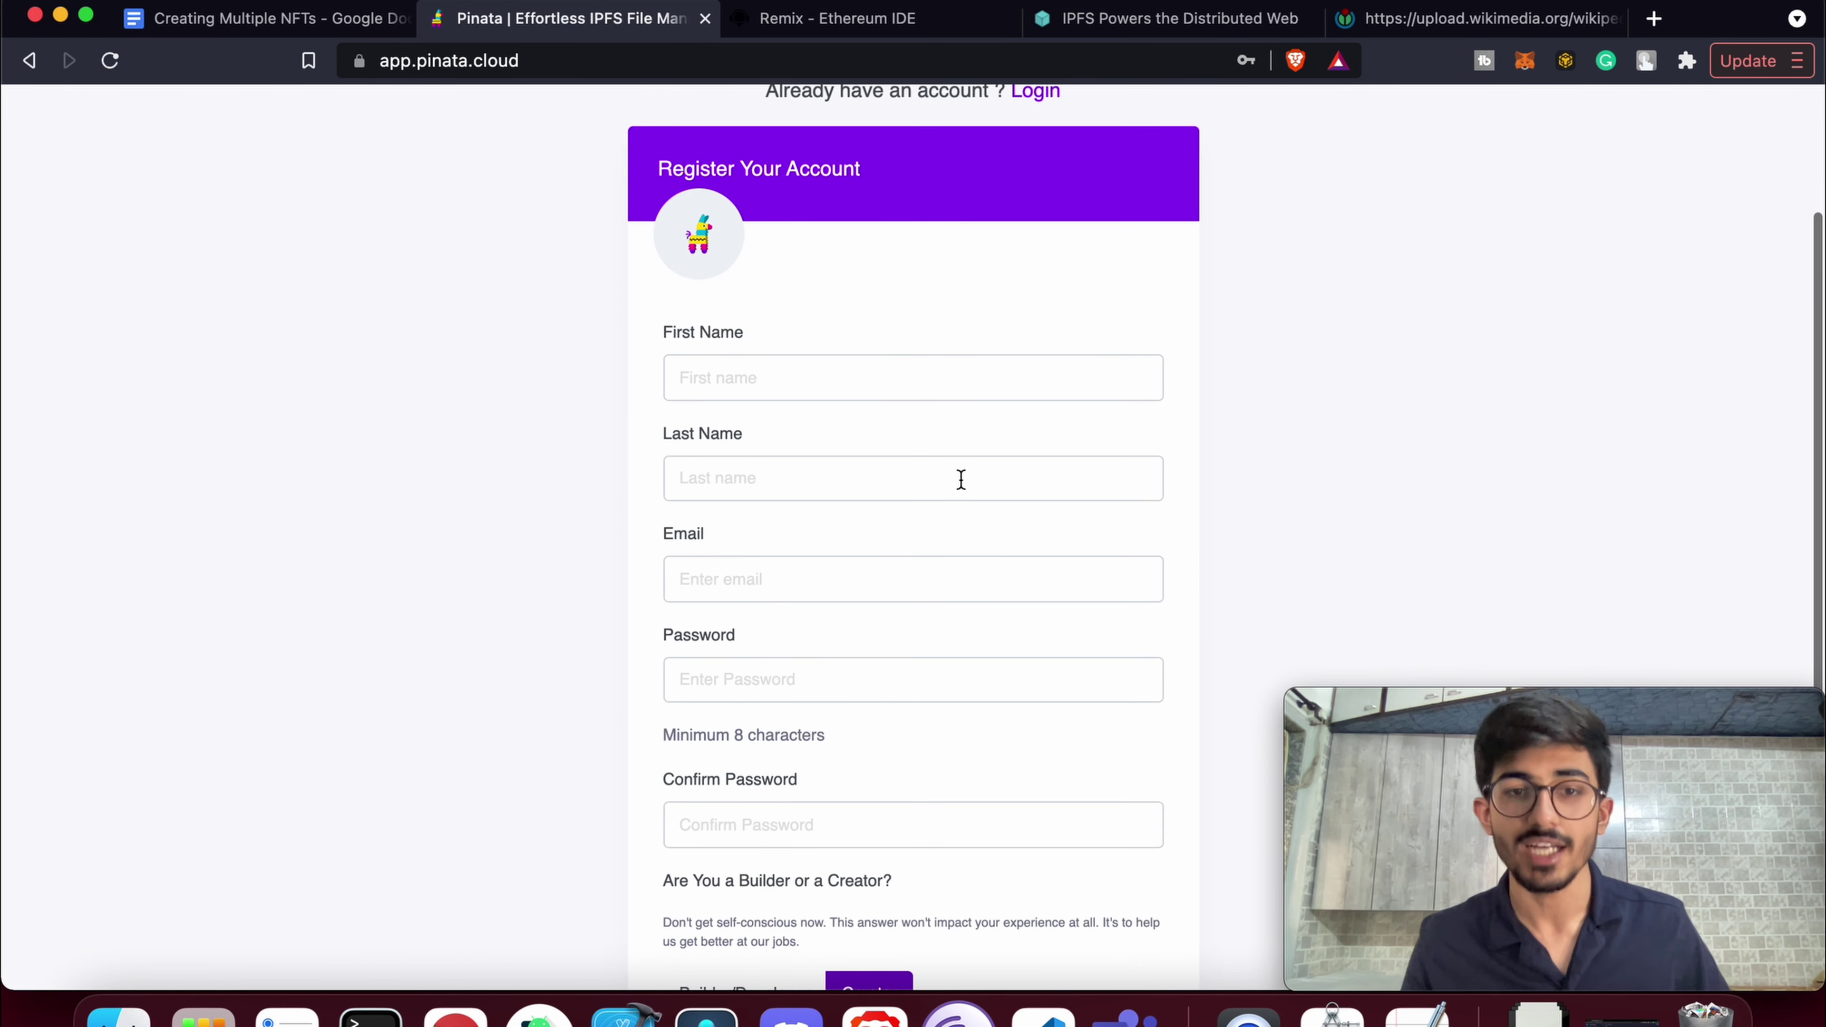
# Fill in the first name, last name and saved e-mail address on the Register form
pyautogui.click(861, 389)
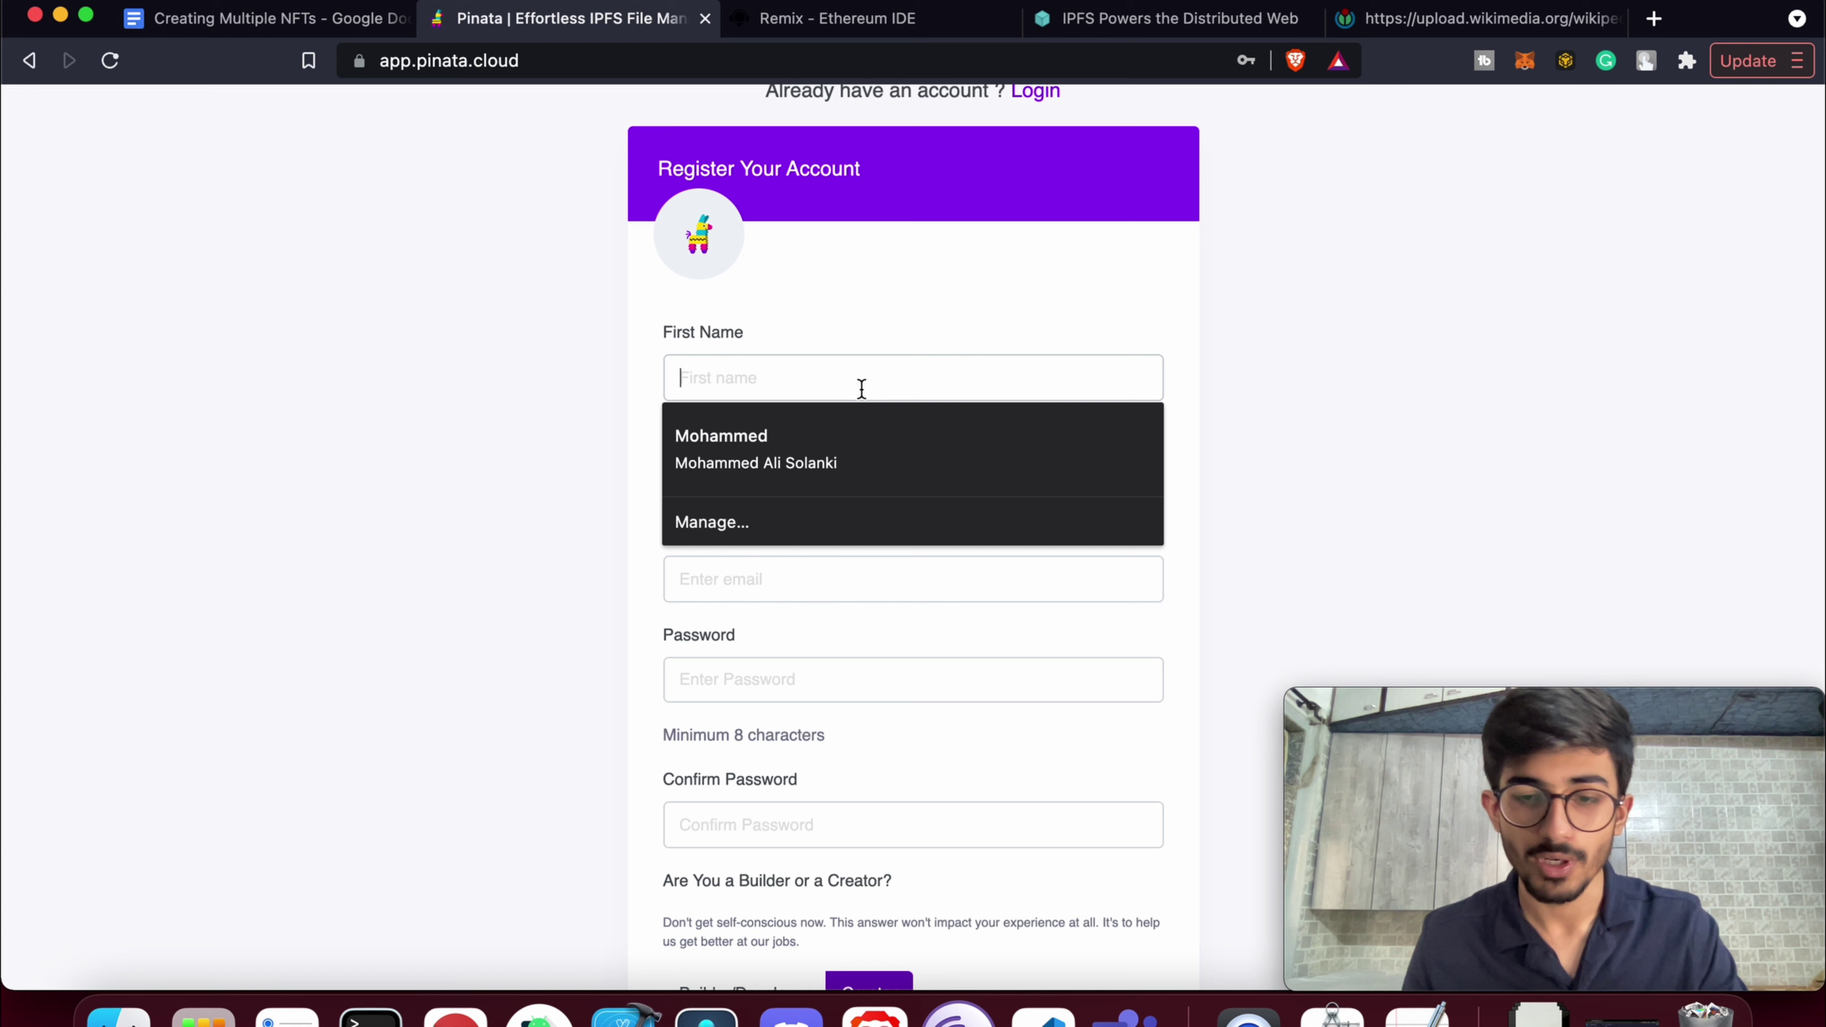
pyautogui.press('Tab')
pyautogui.press('Tab')
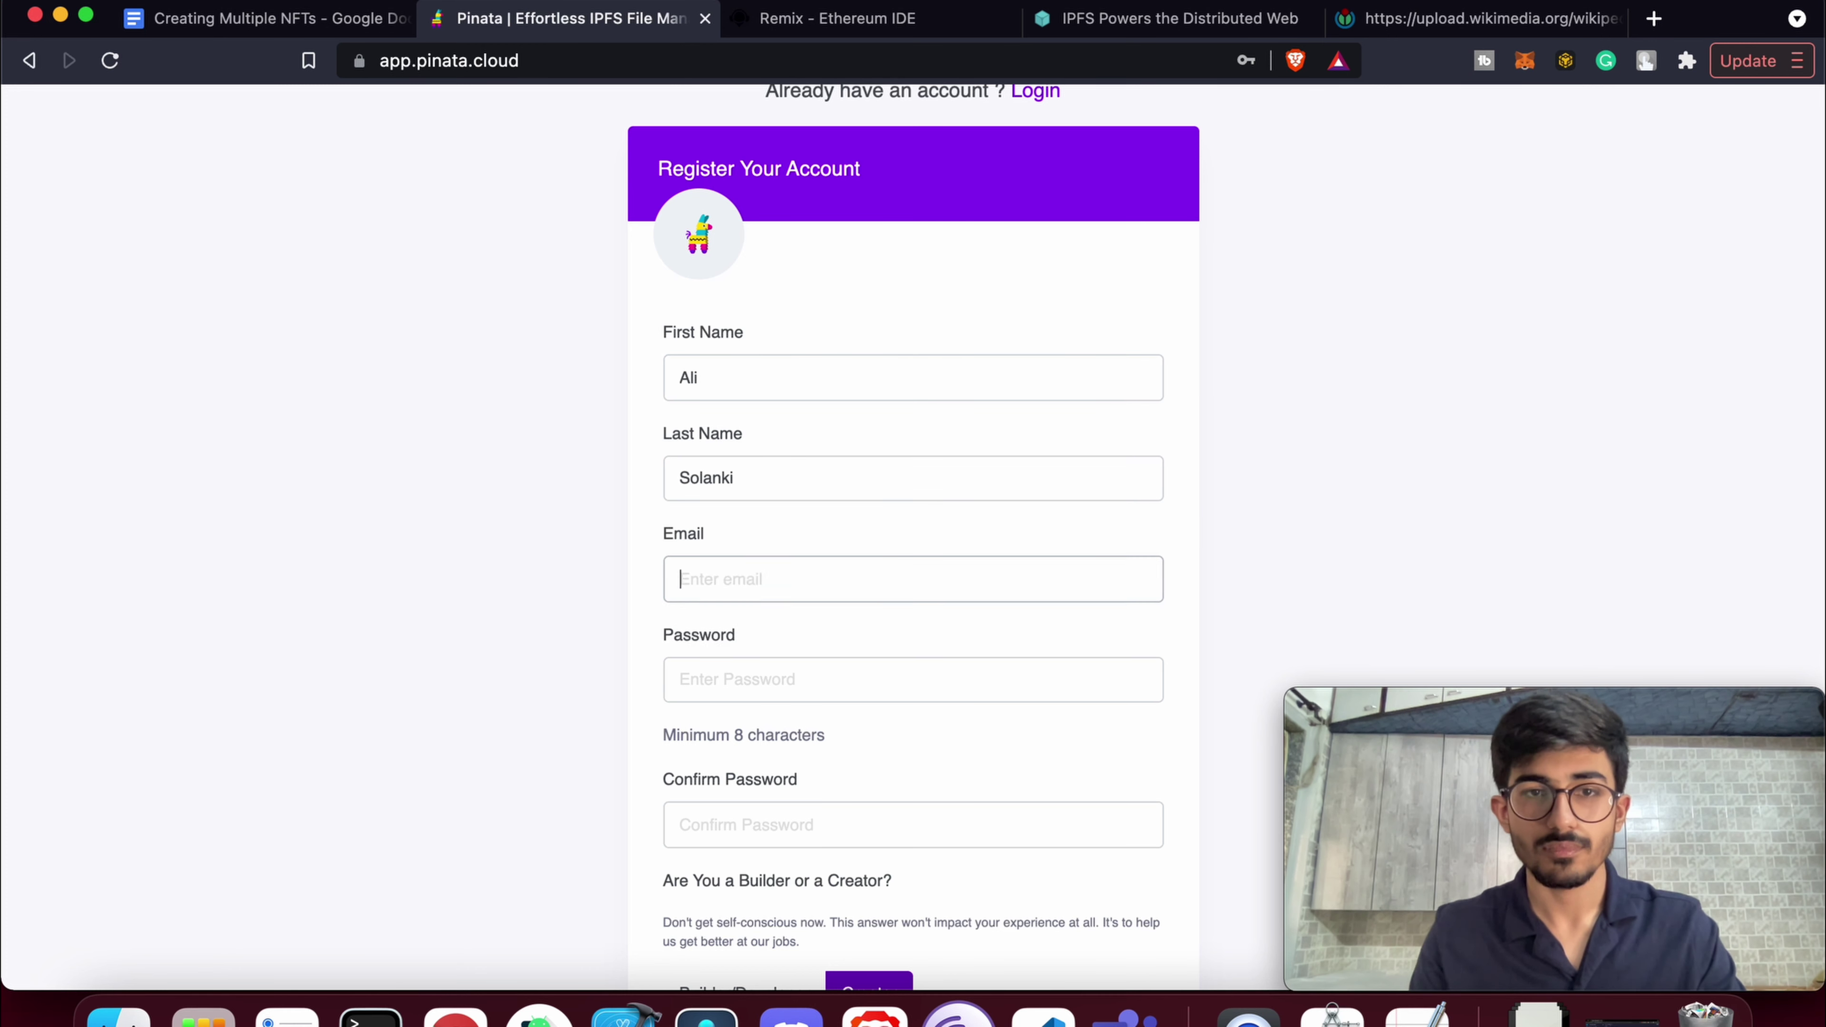
pyautogui.write('bore')
pyautogui.press('Down')
pyautogui.press('Return')
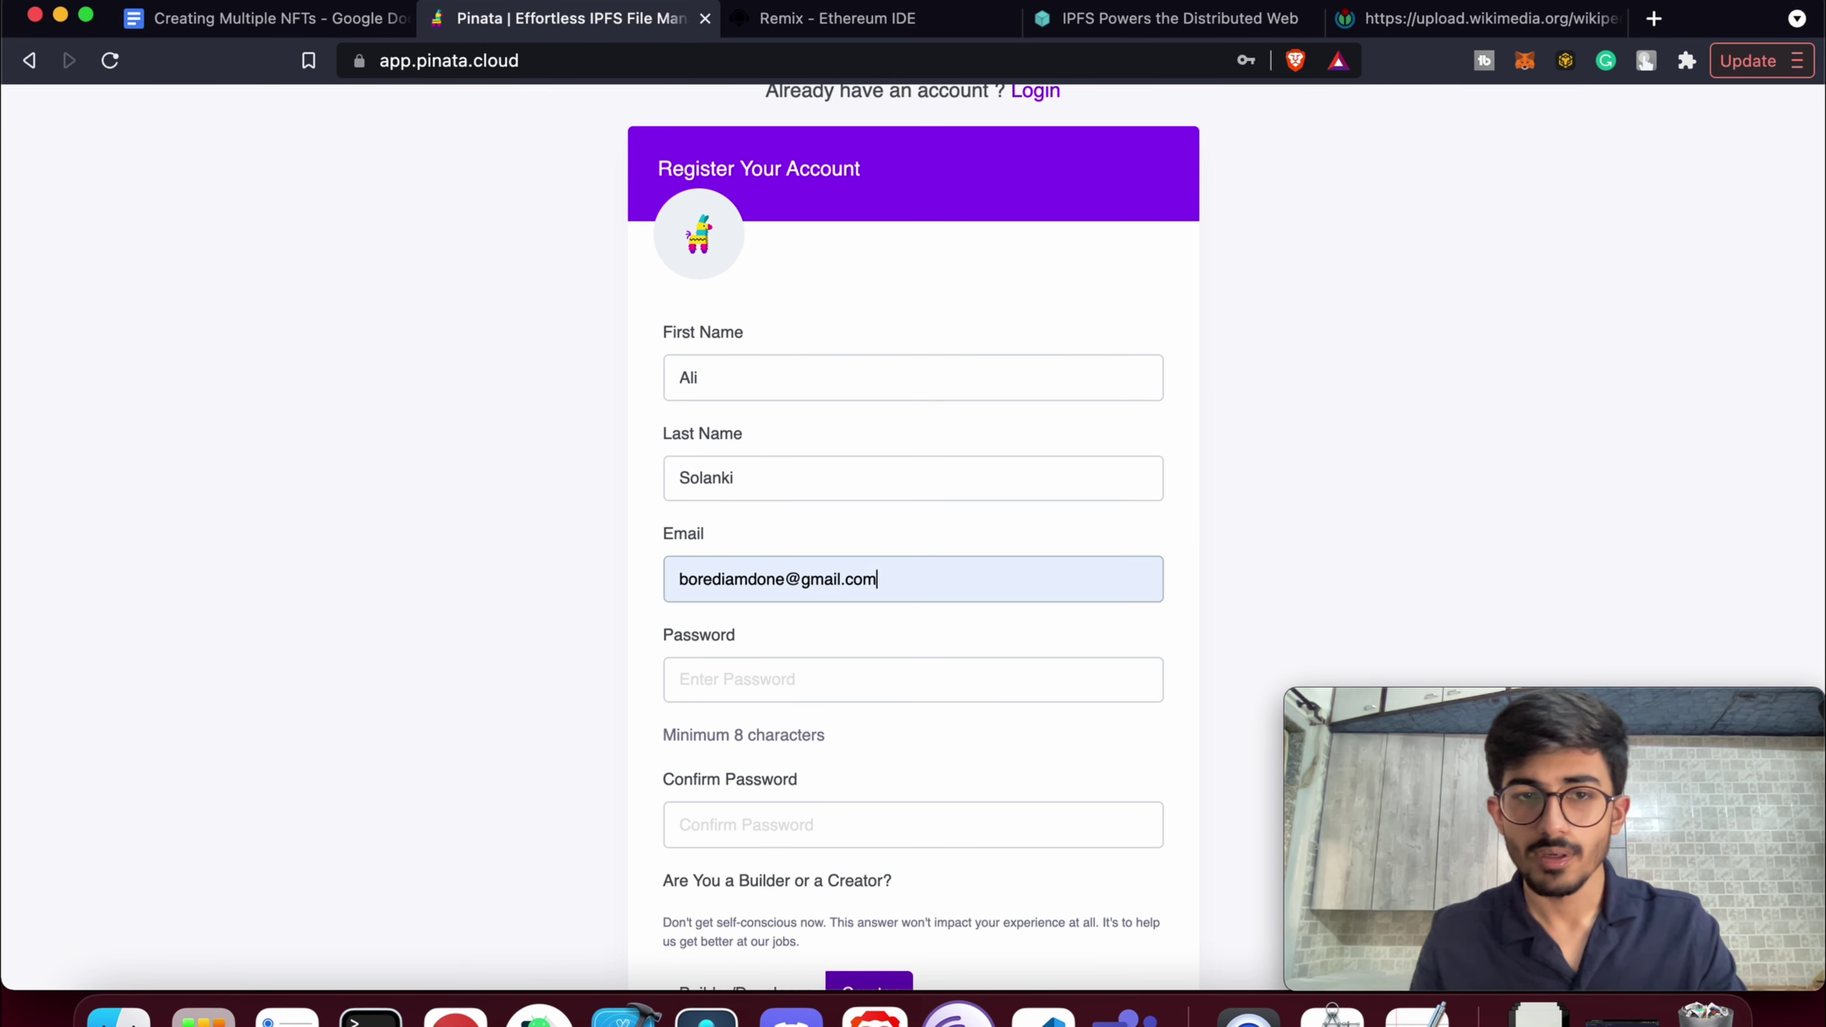
# Enter and confirm the account password, choose Builder/Developer, and submit the registration
pyautogui.press('Tab')
pyautogui.write('**************')
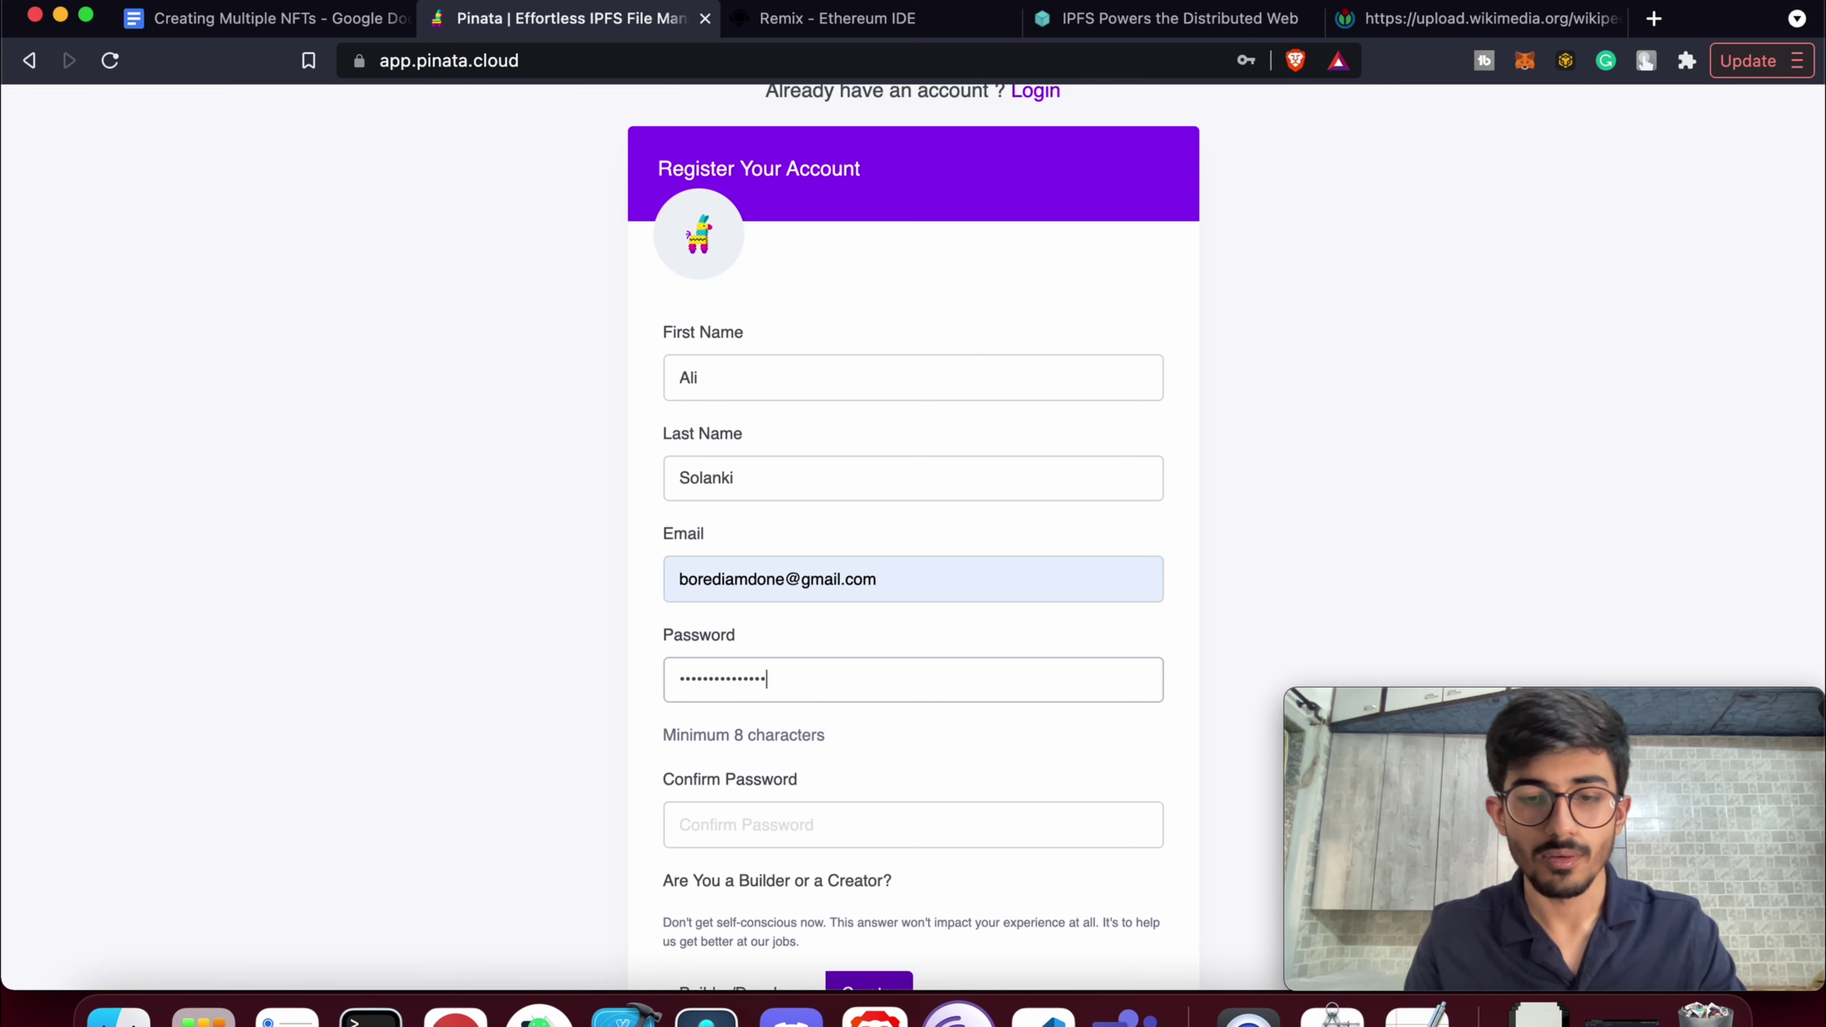
pyautogui.write('******')
pyautogui.press('Tab')
pyautogui.scroll(-3, 838, 277)
pyautogui.write('**********')
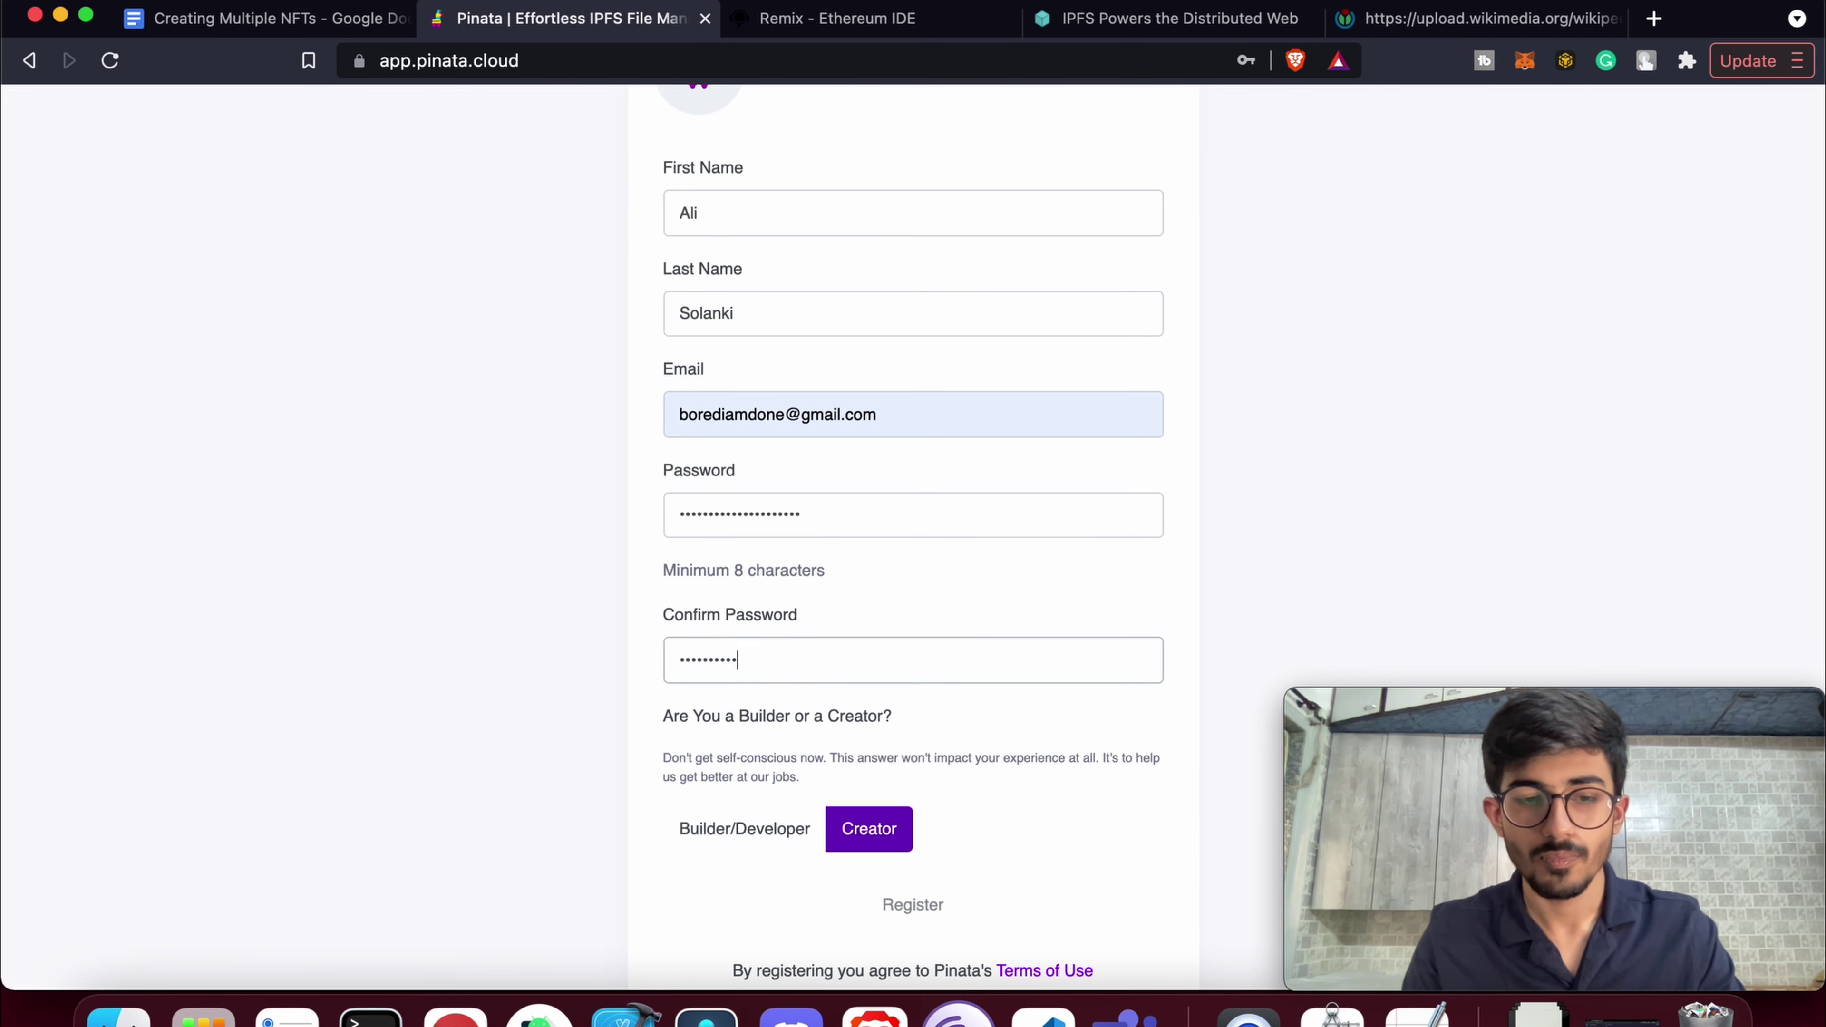
pyautogui.write('**********')
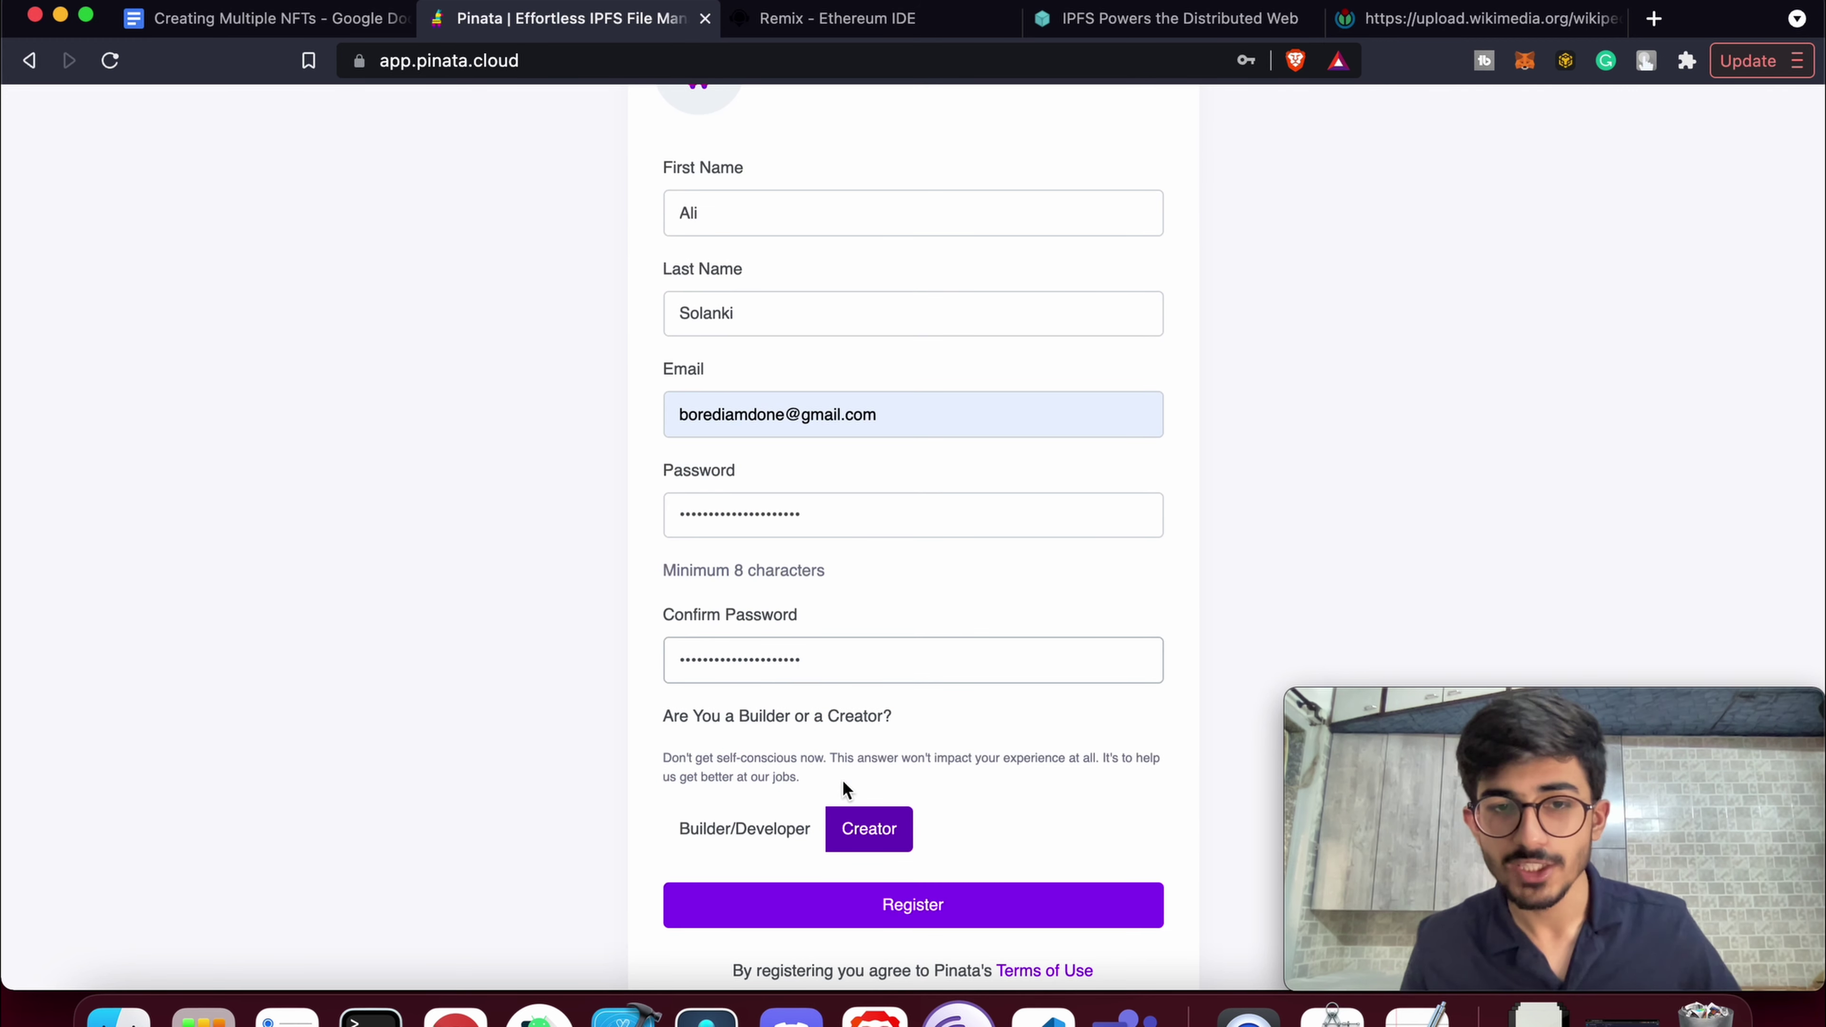
pyautogui.scroll(-2, 846, 789)
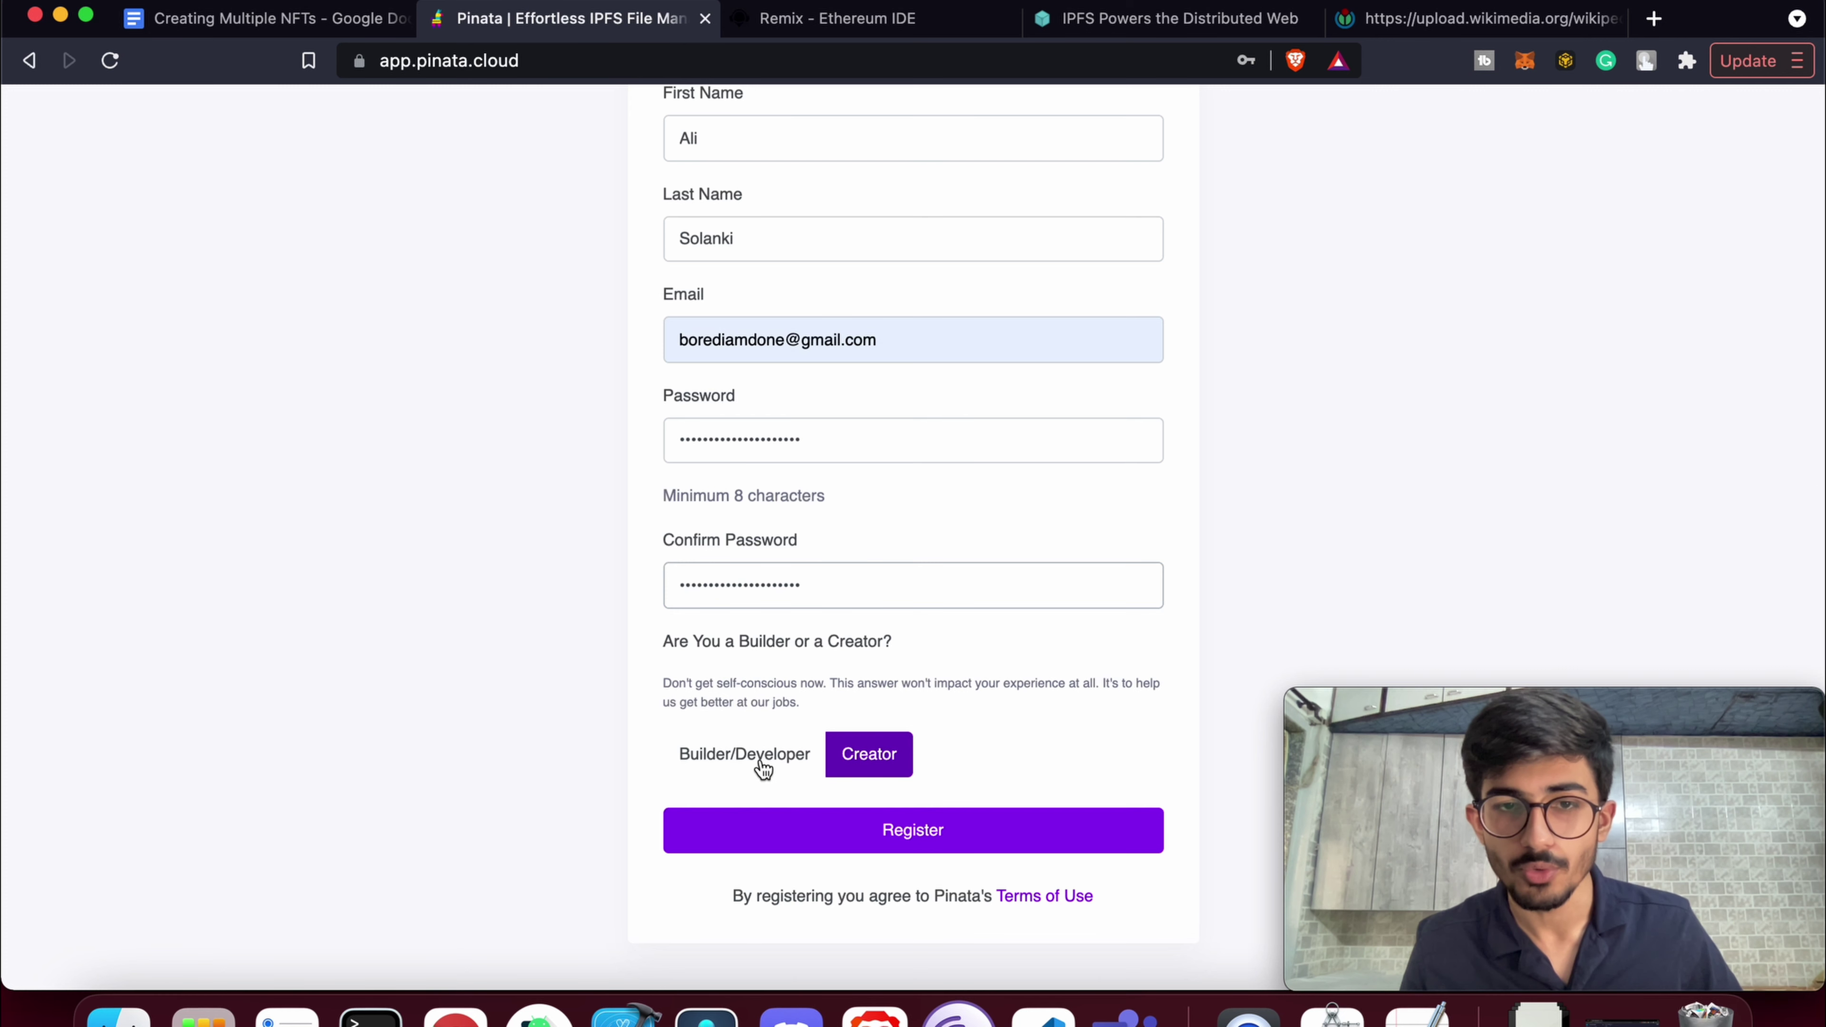
pyautogui.click(763, 768)
pyautogui.scroll(-1, 856, 820)
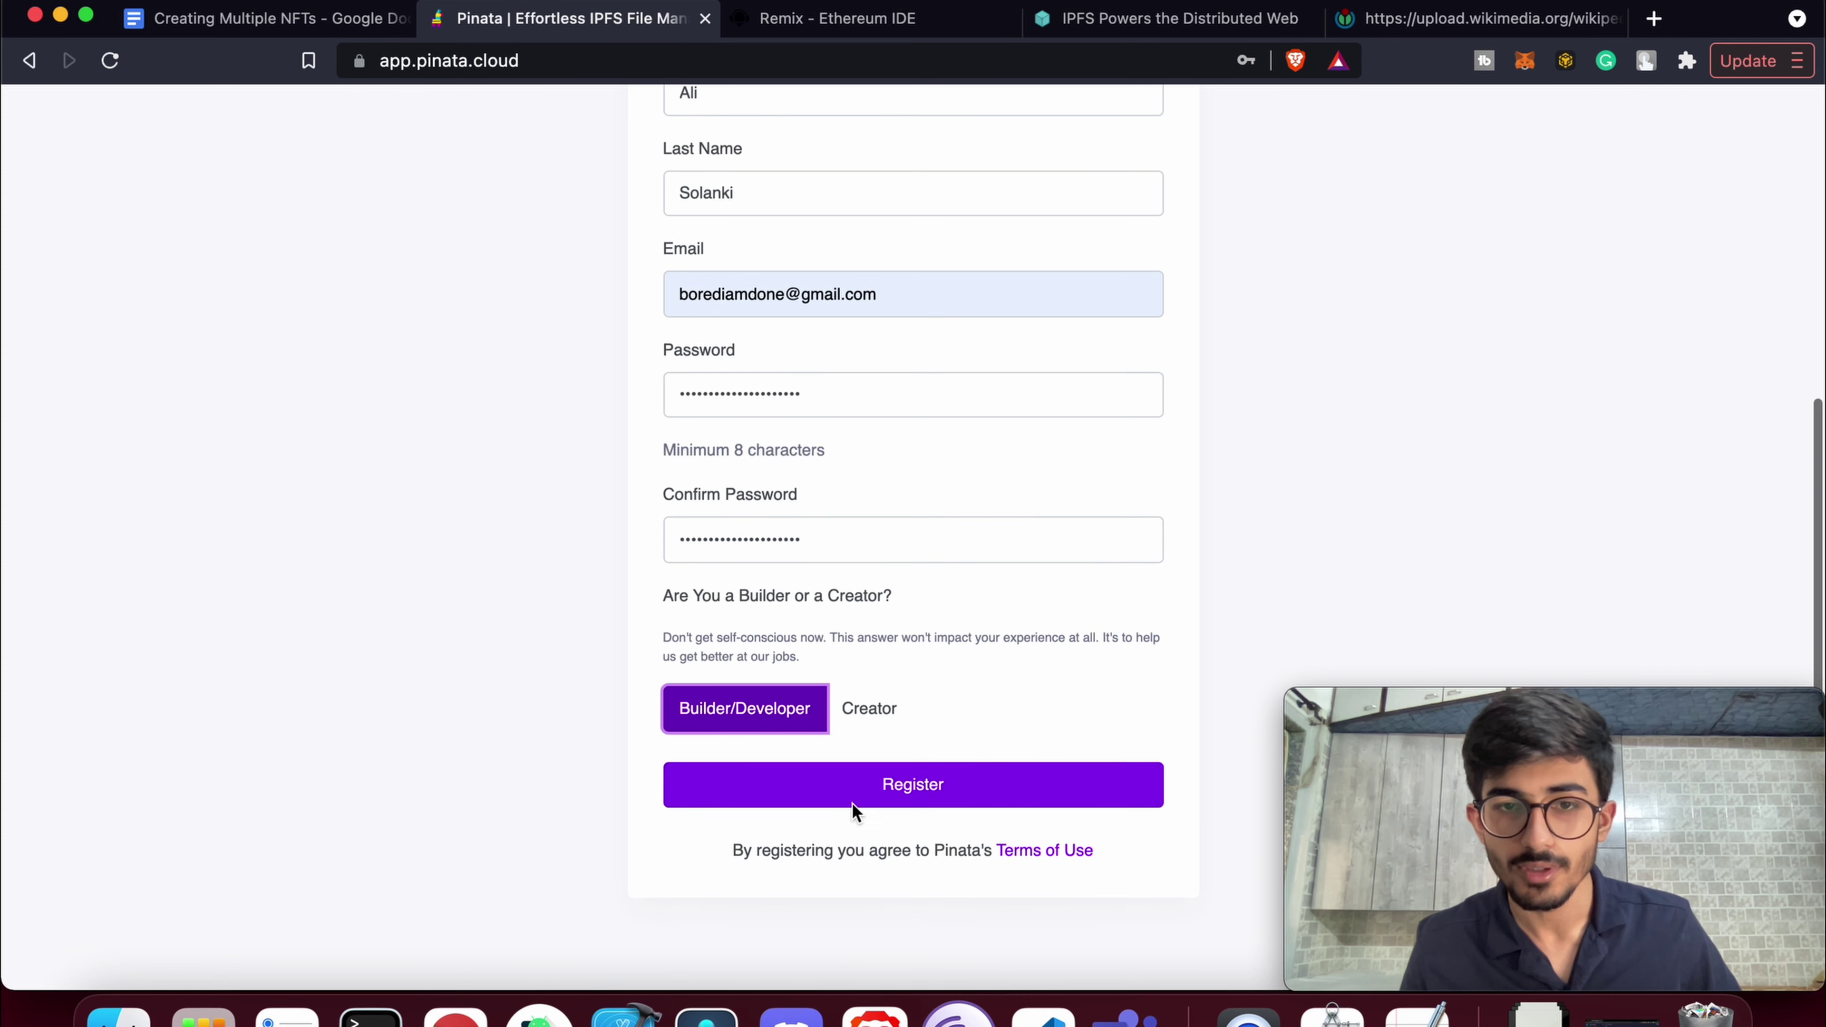
pyautogui.click(891, 792)
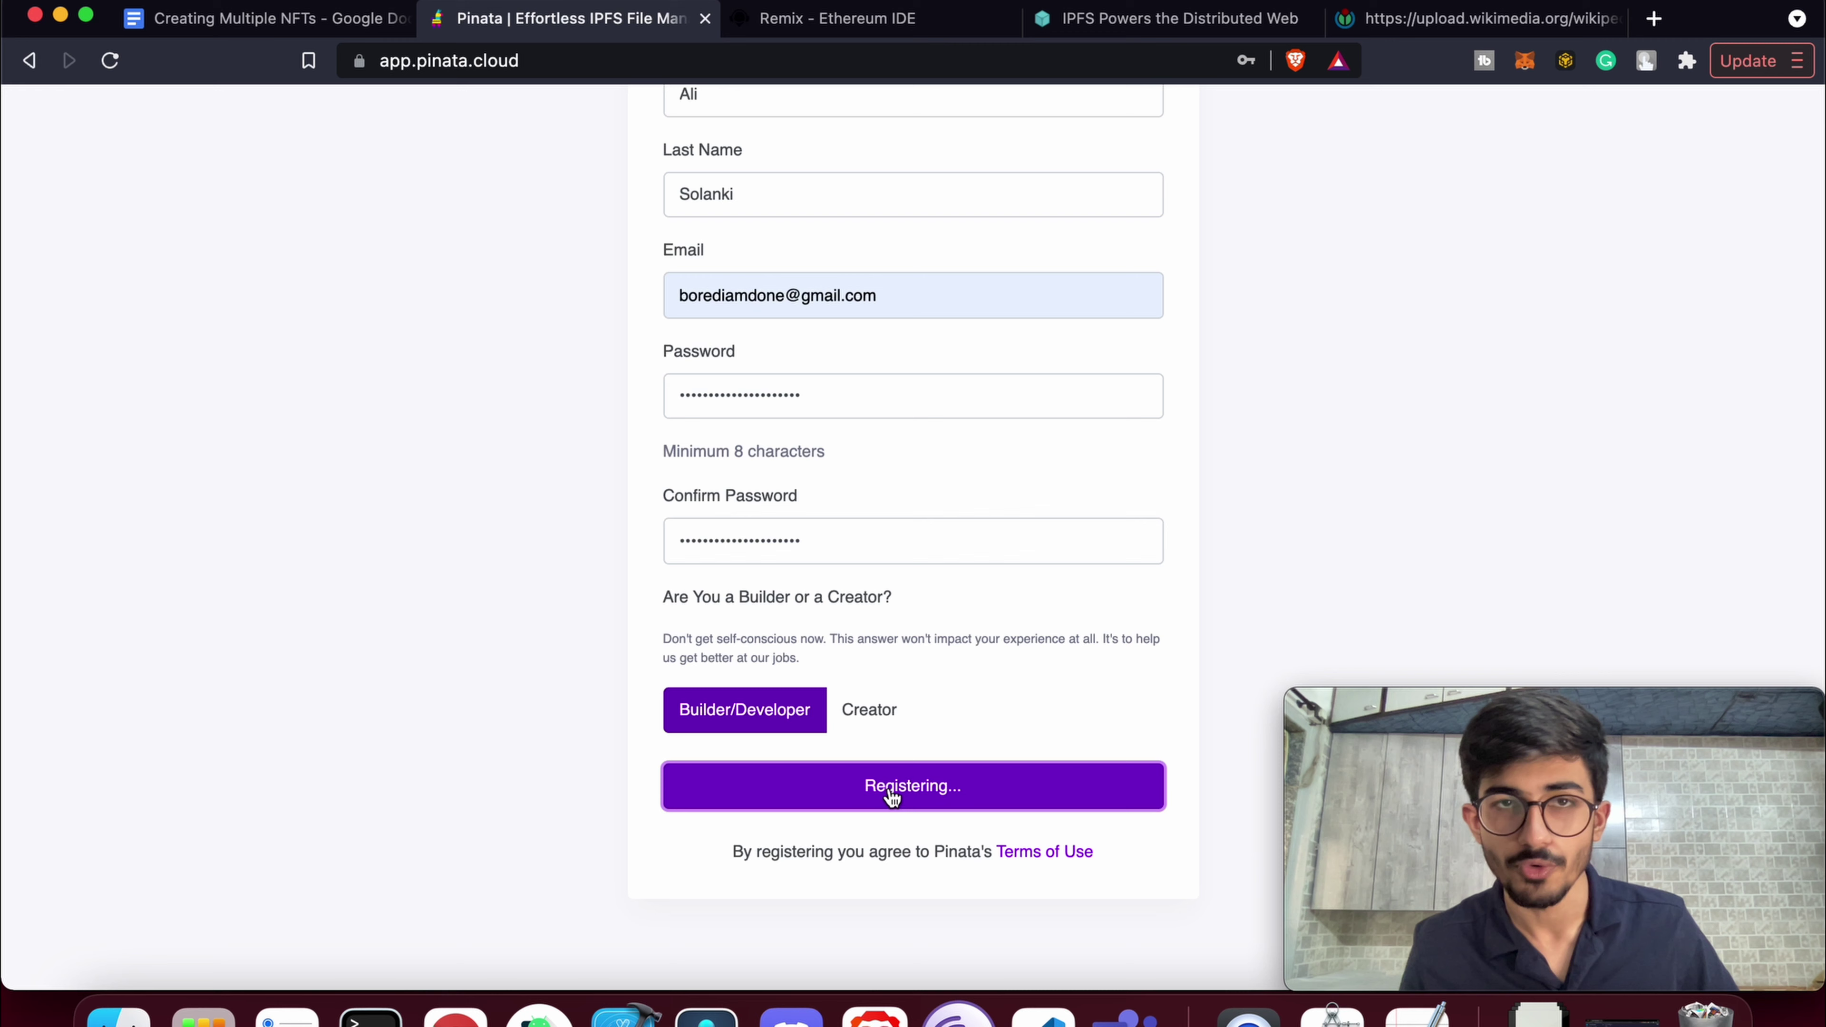
# Open 'Let's Confirm Your Pinata Account' in Gmail and select its confirmation code
pyautogui.press('super+t')
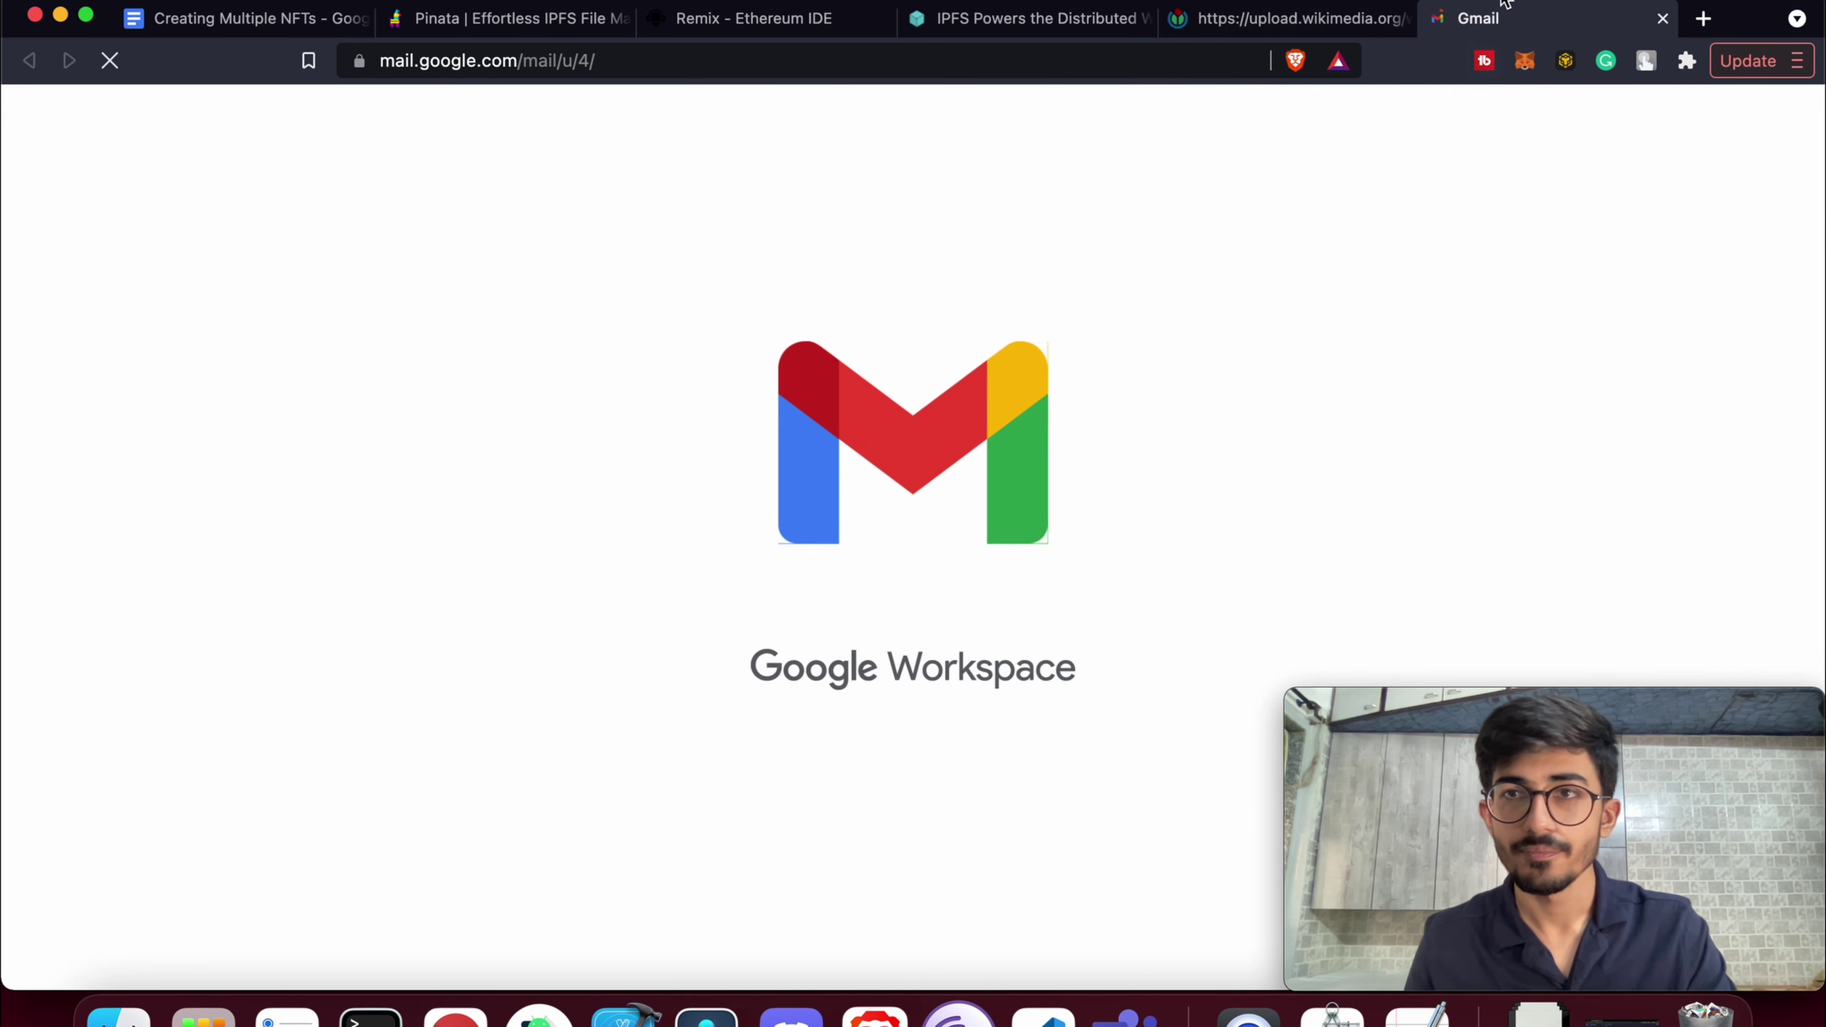
pyautogui.click(1506, 6)
pyautogui.click(1513, 152)
pyautogui.click(802, 314)
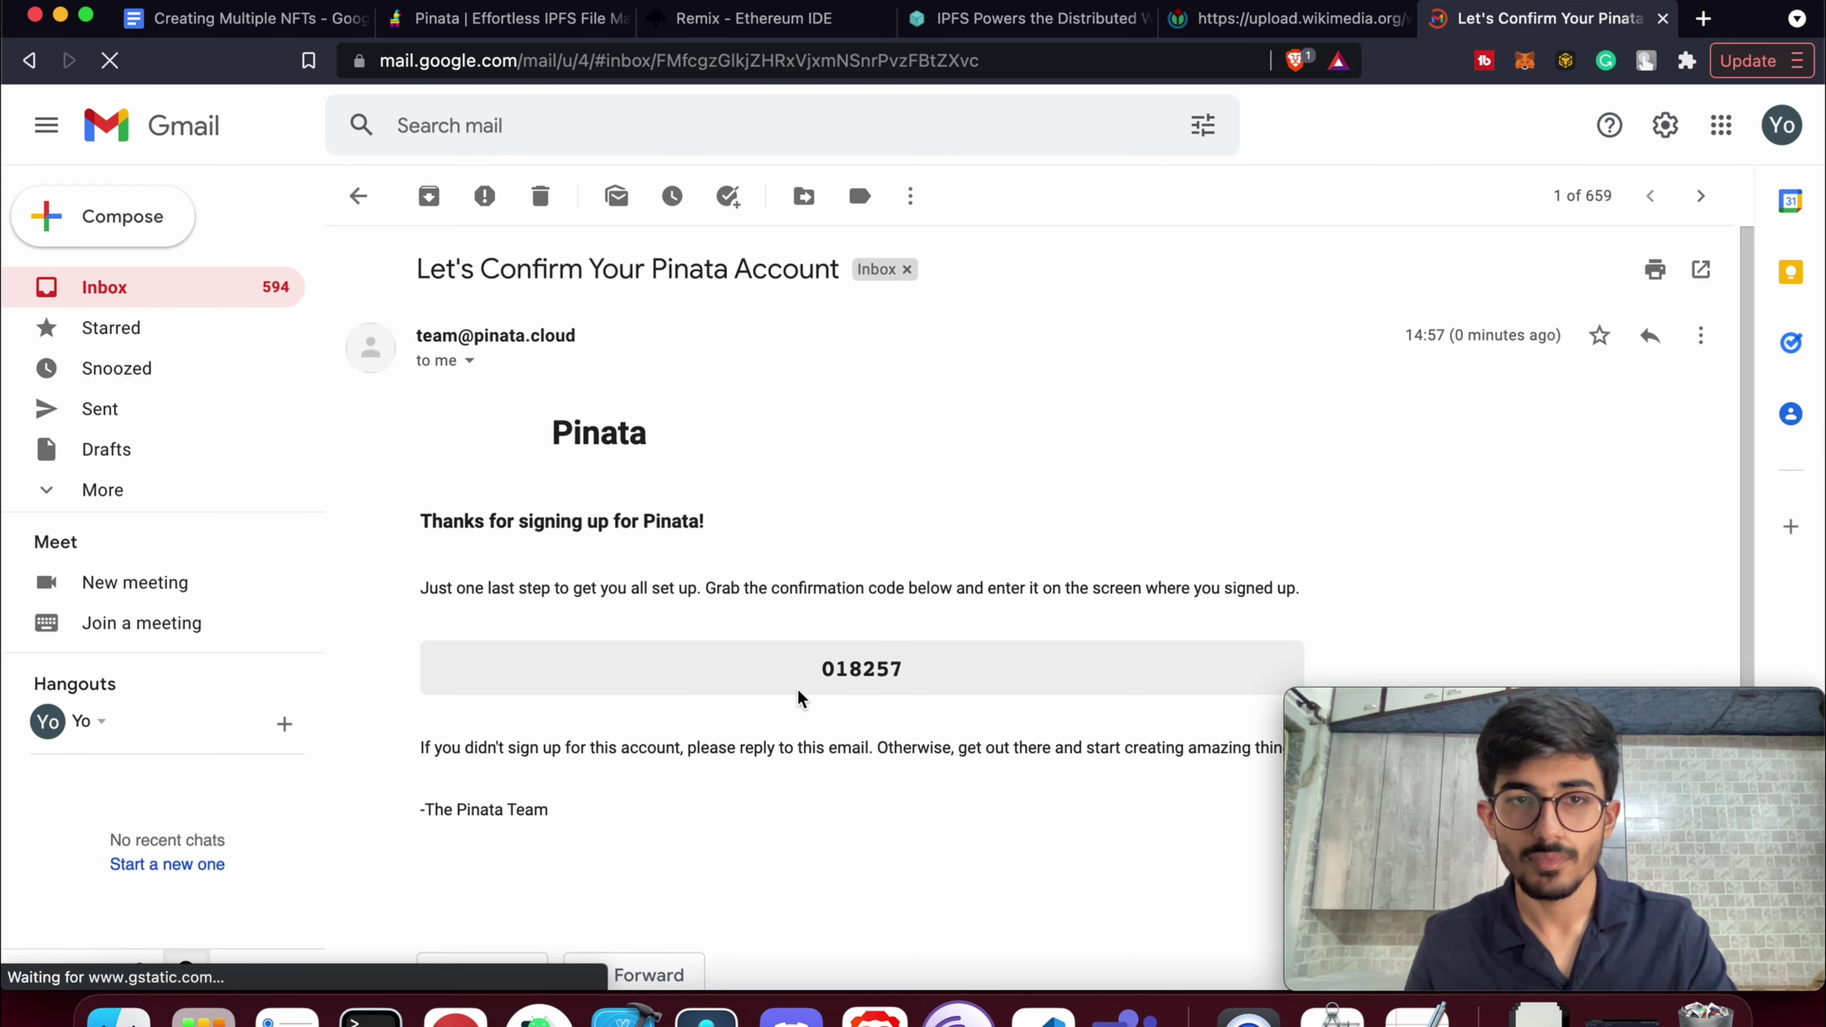
pyautogui.doubleClick(863, 620)
pyautogui.press('super+c')
# Paste the emailed code into Confirmation Code, submit it, and review the empty My Files list
pyautogui.click(503, 18)
pyautogui.click(825, 661)
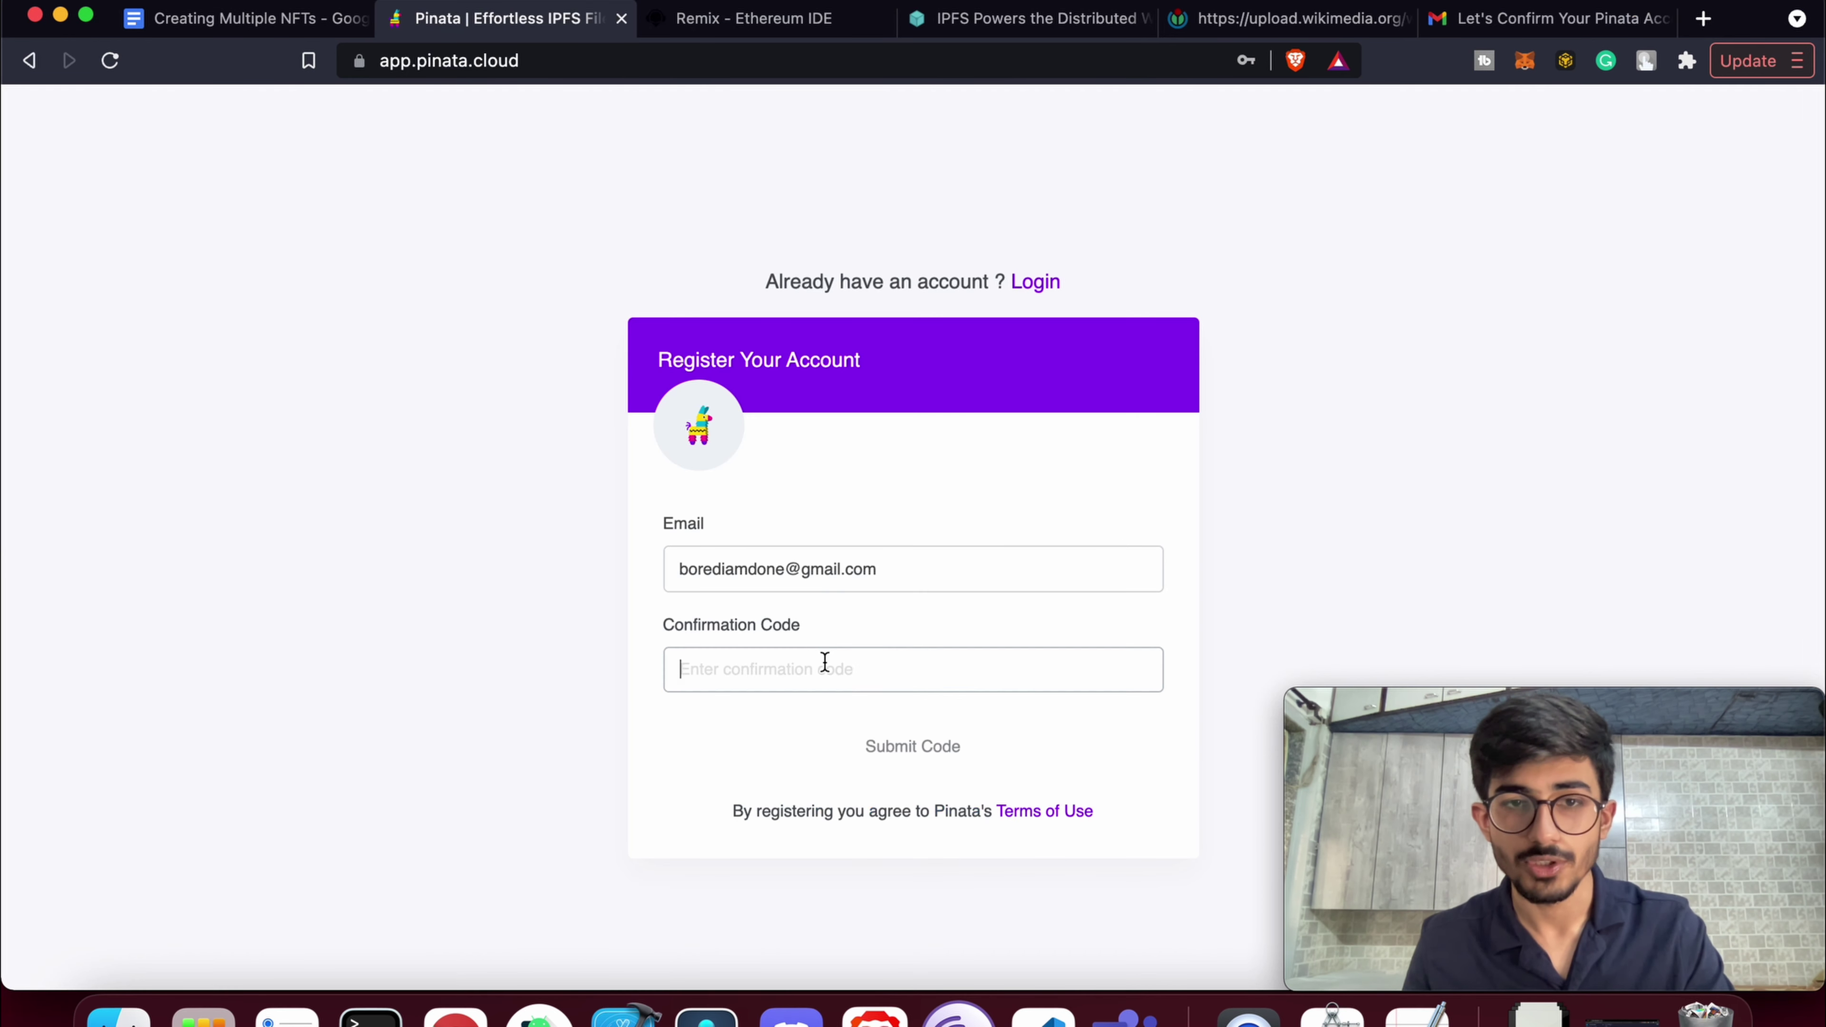
pyautogui.press('super+v')
pyautogui.click(948, 748)
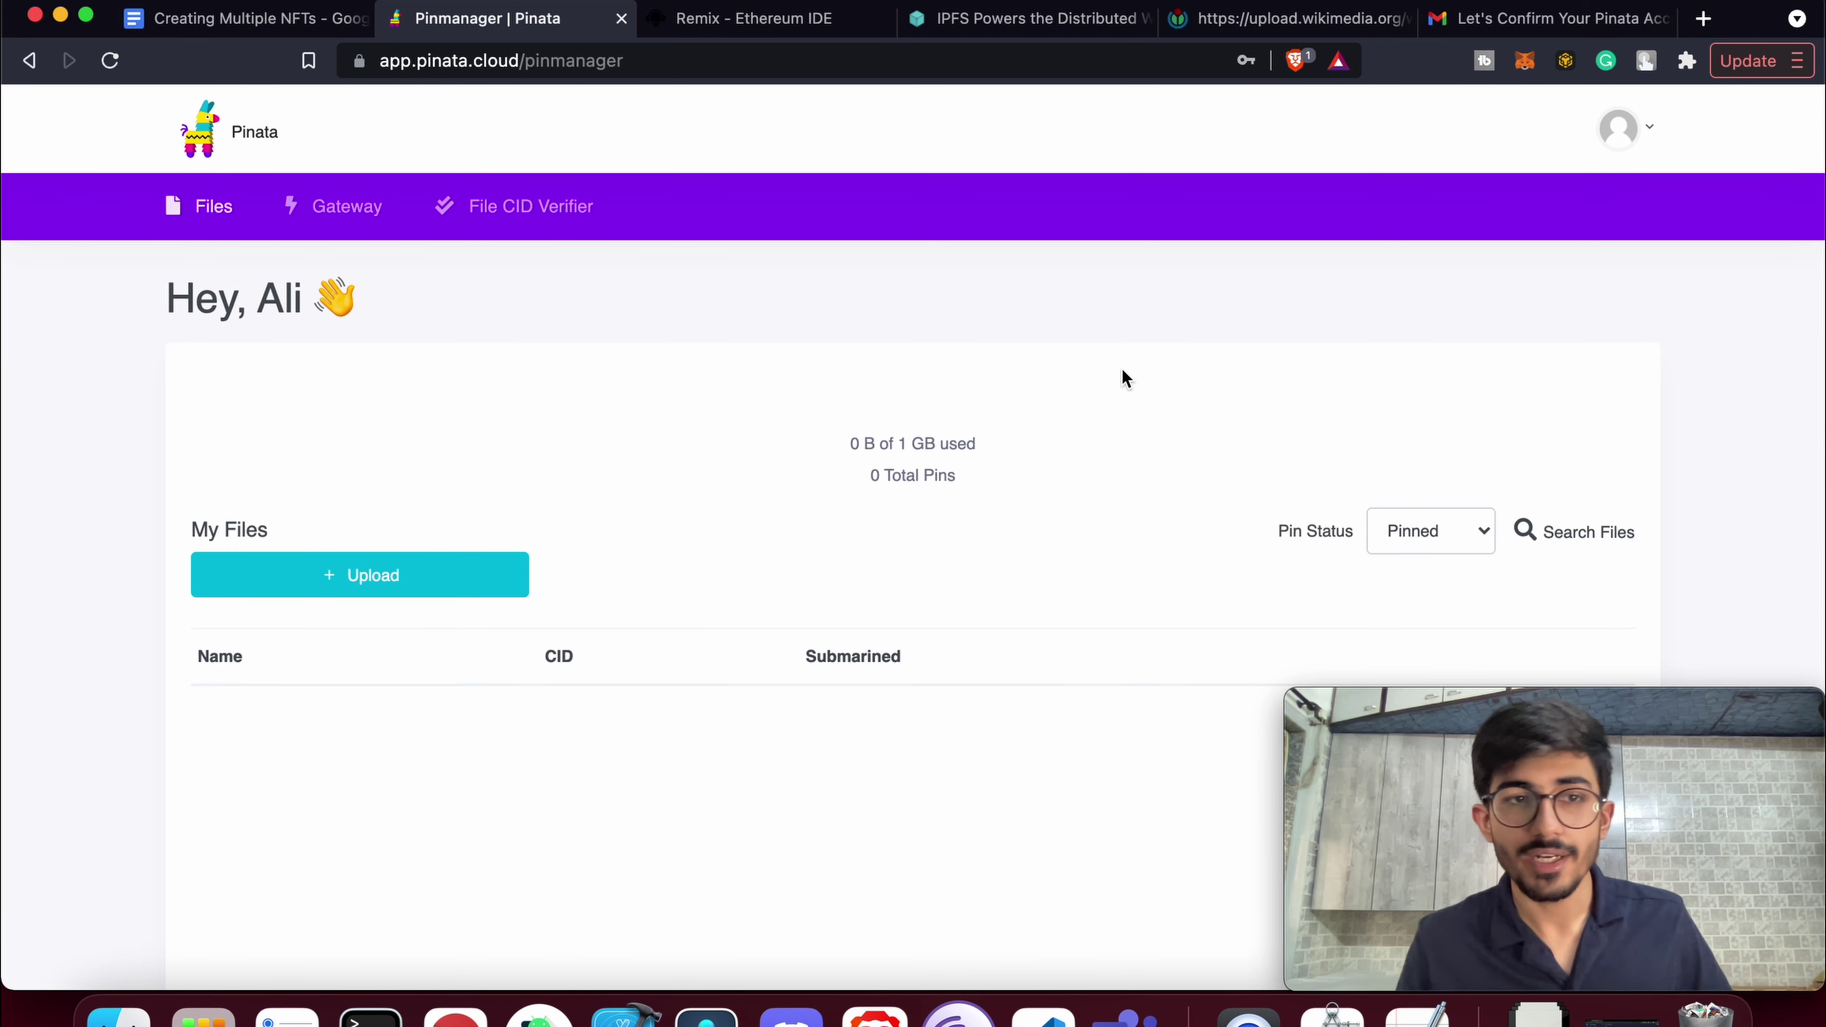
pyautogui.scroll(-3, 726, 776)
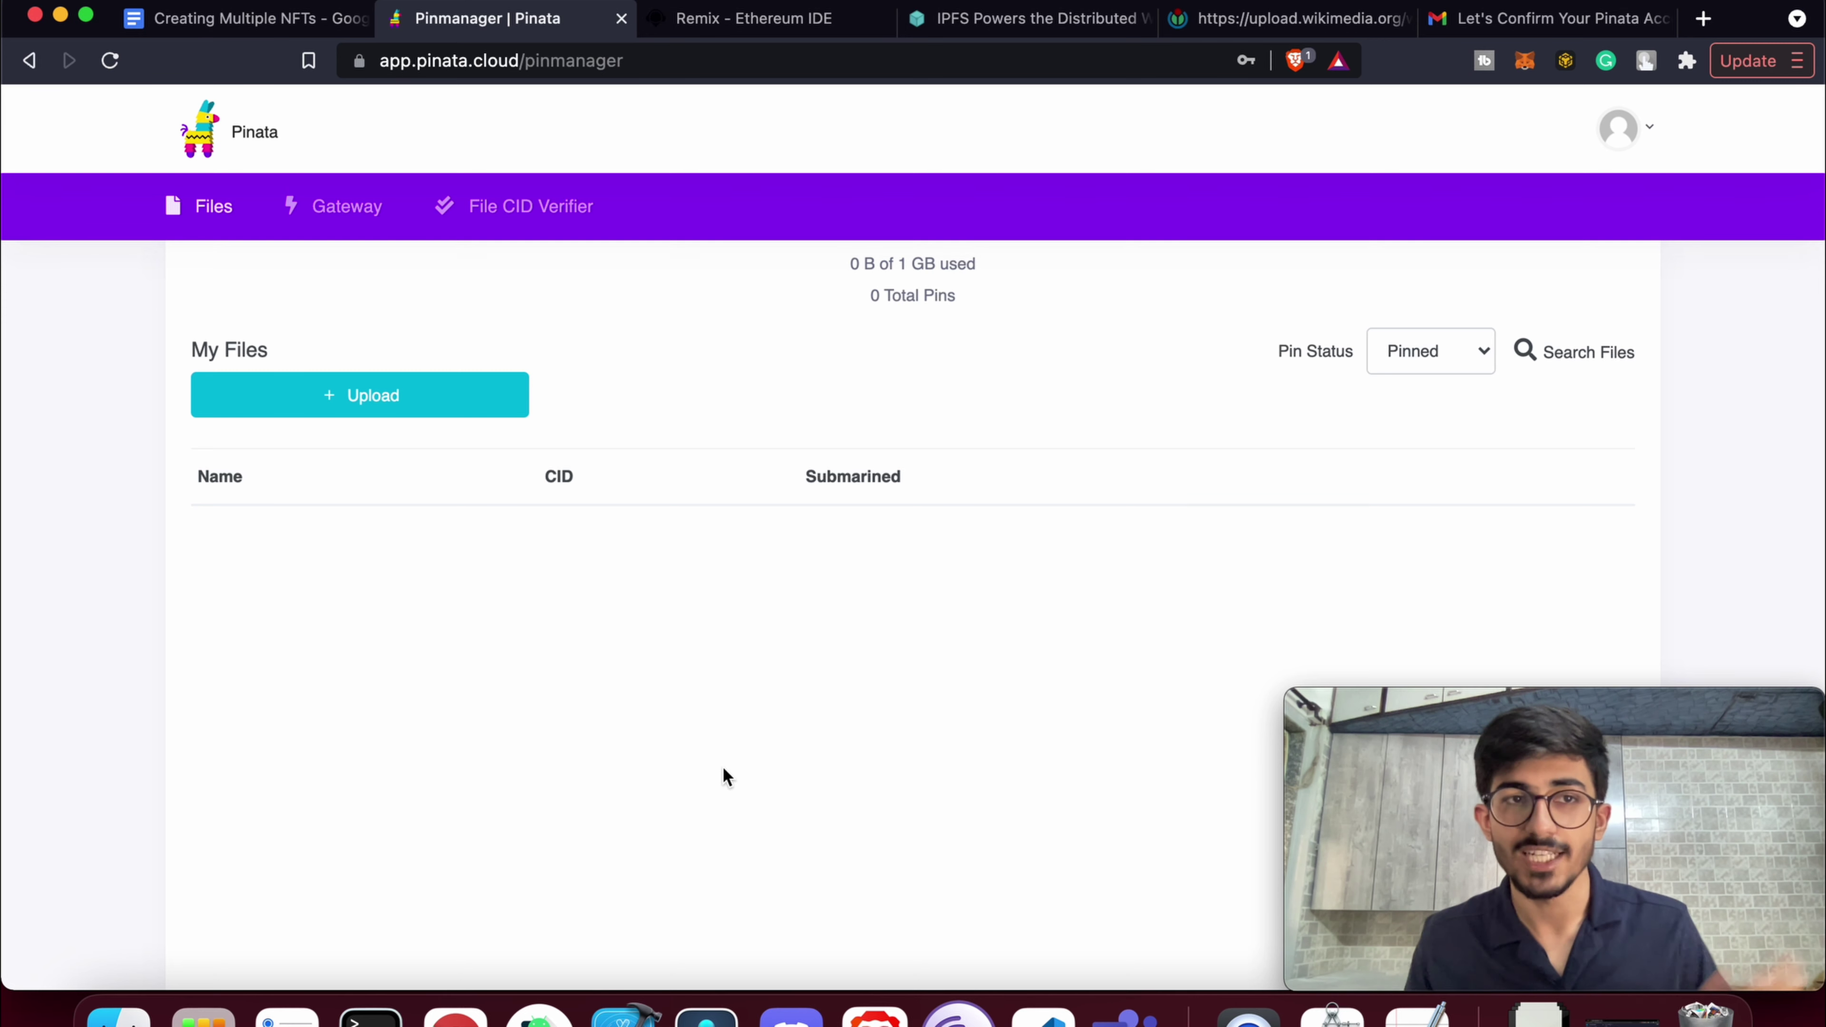
pyautogui.scroll(-3, 726, 776)
pyautogui.scroll(5, 726, 776)
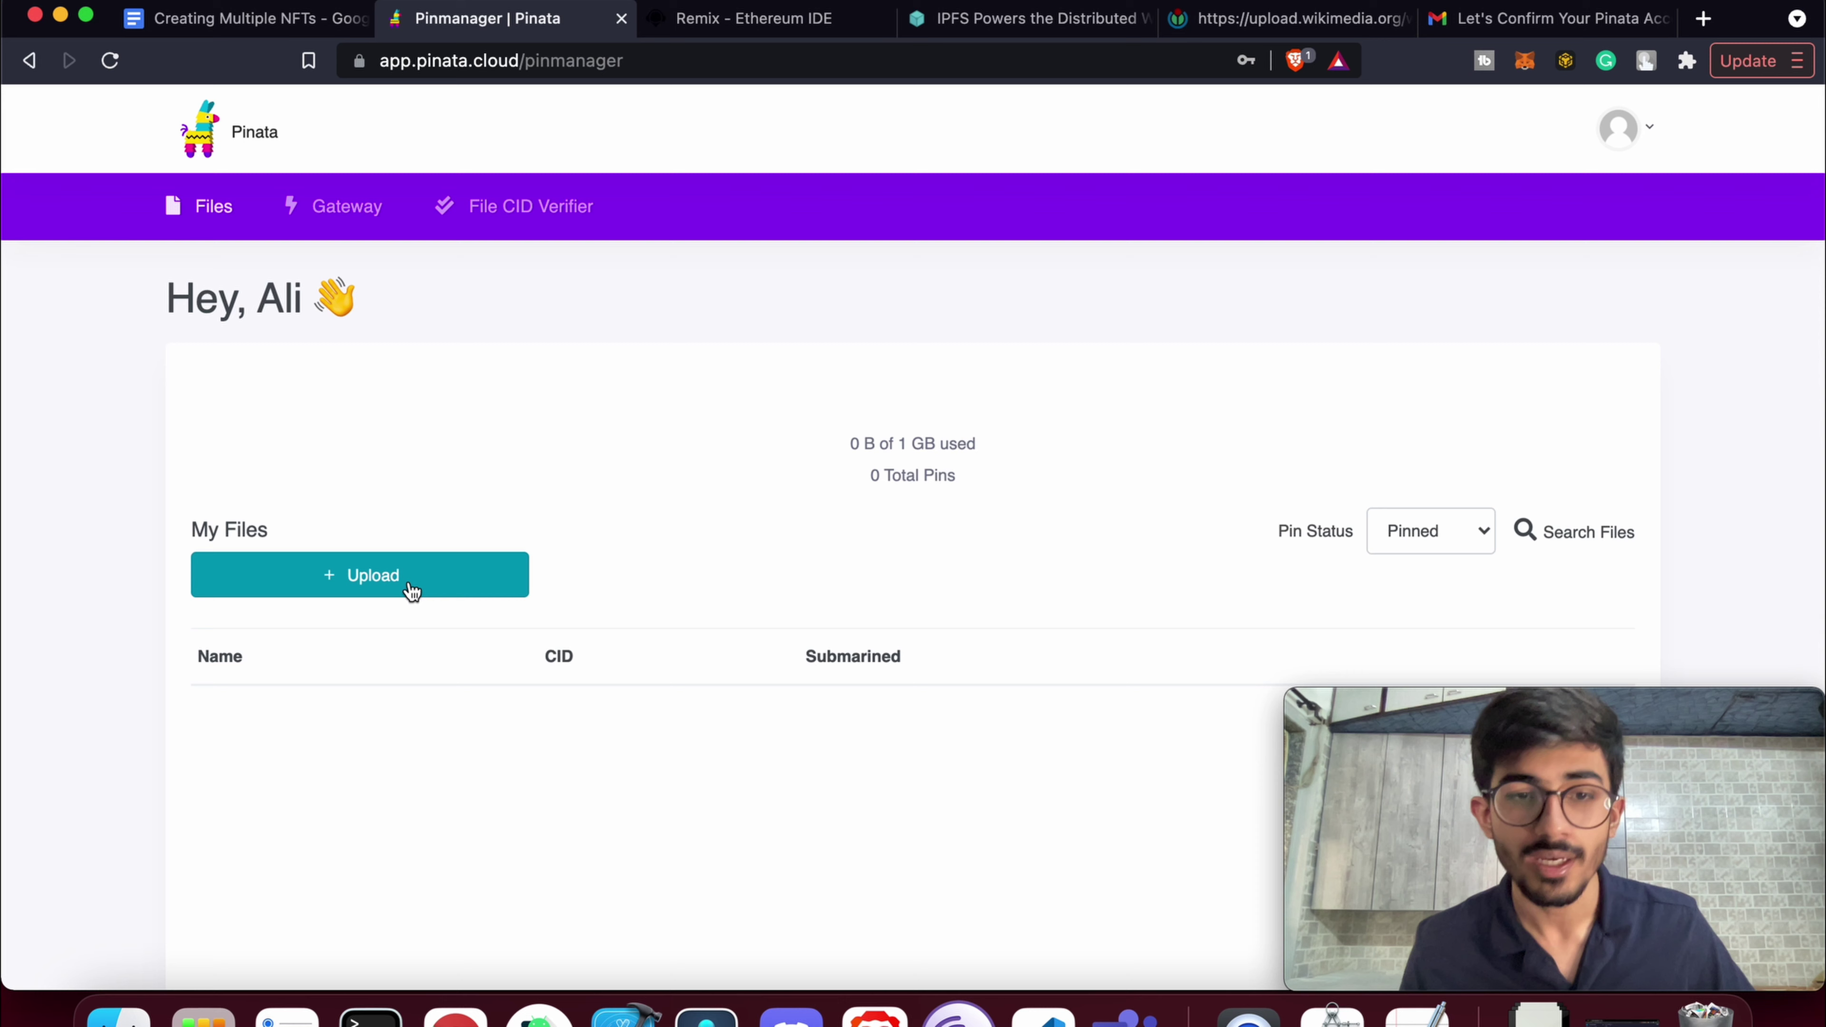
# Browse the 992 generated PNGs in build/images in Finder, then close the window
pyautogui.click(117, 1016)
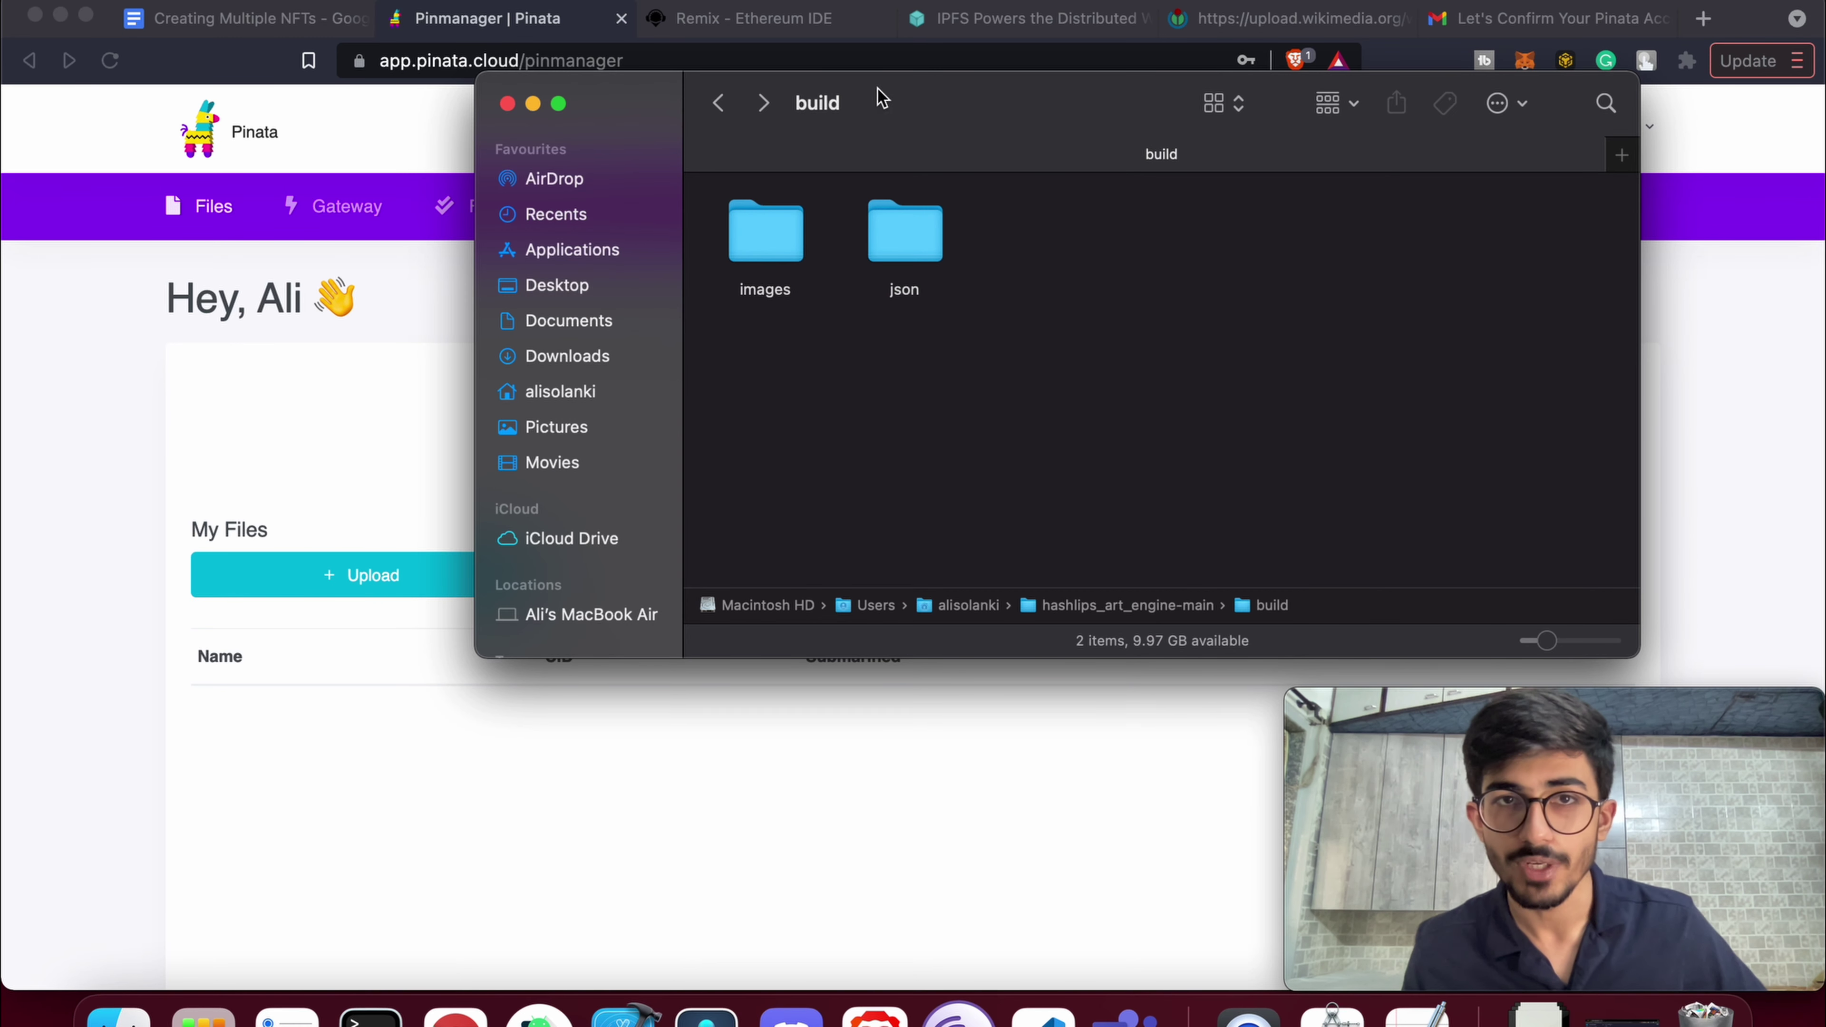
pyautogui.moveTo(876, 94); pyautogui.dragTo(956, 136)
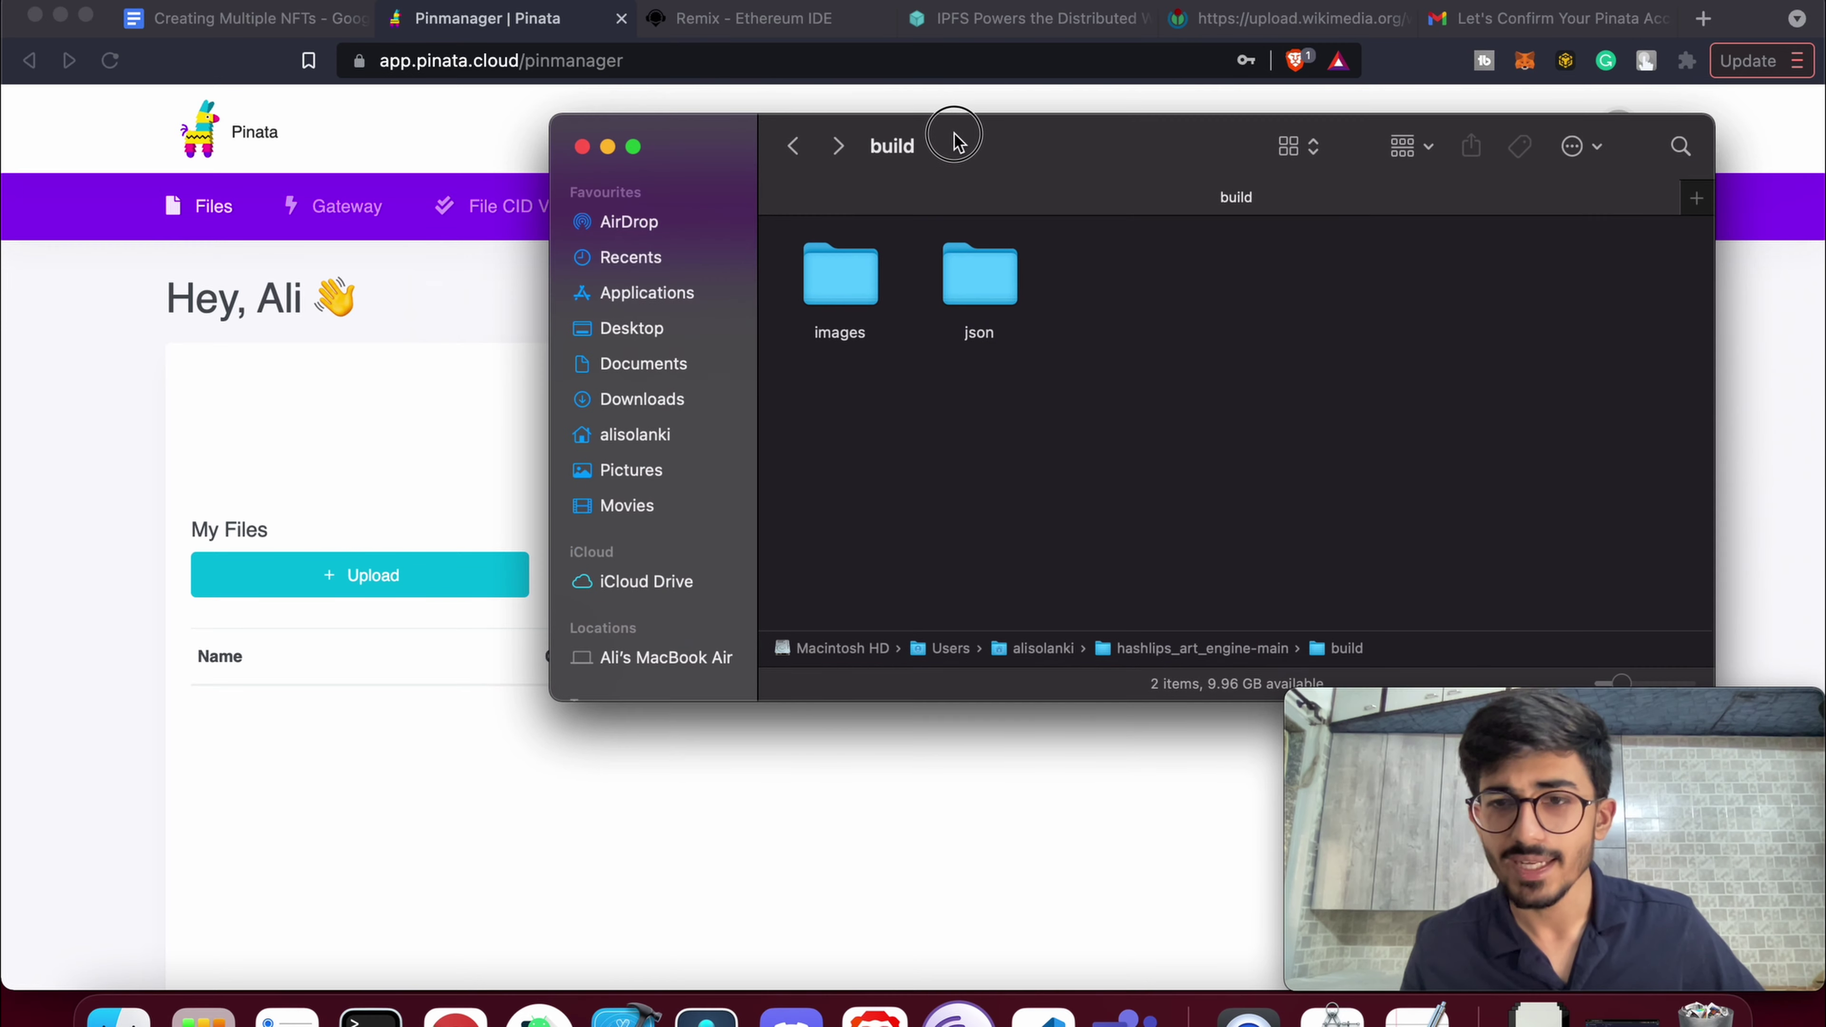
pyautogui.doubleClick(837, 277)
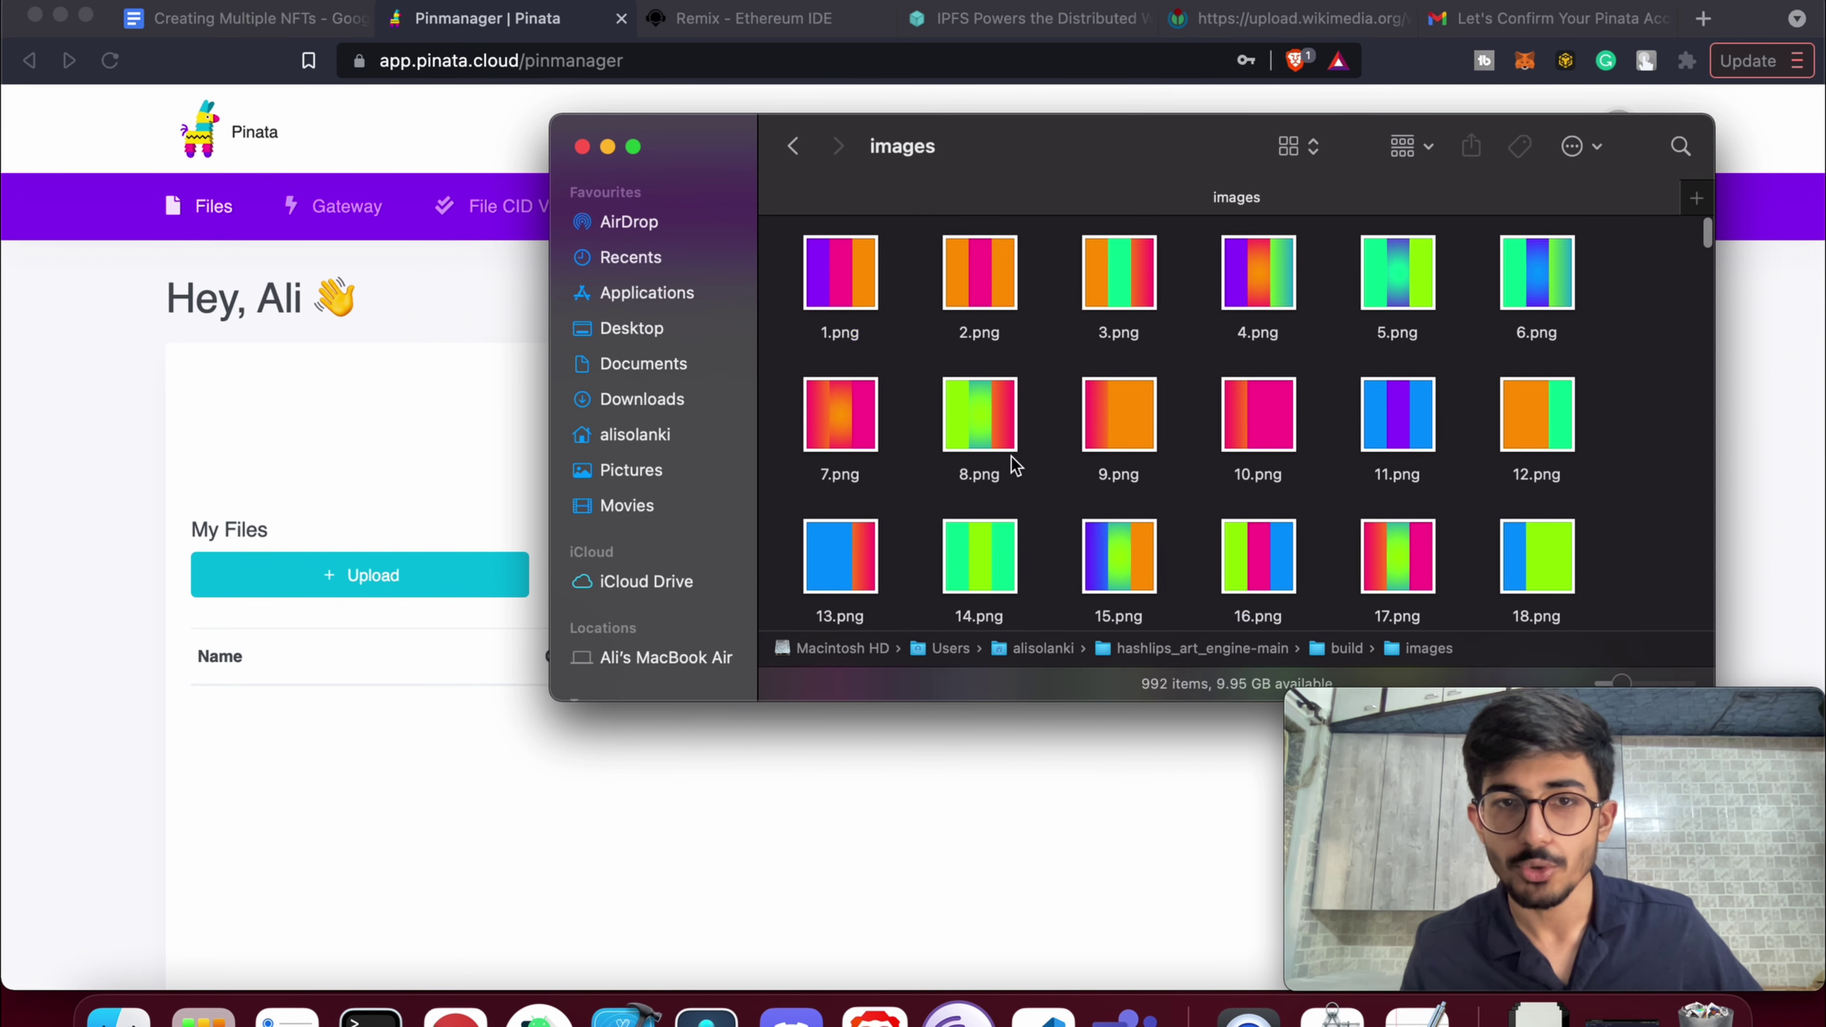
pyautogui.scroll(-10, 1014, 464)
pyautogui.scroll(-20, 1014, 464)
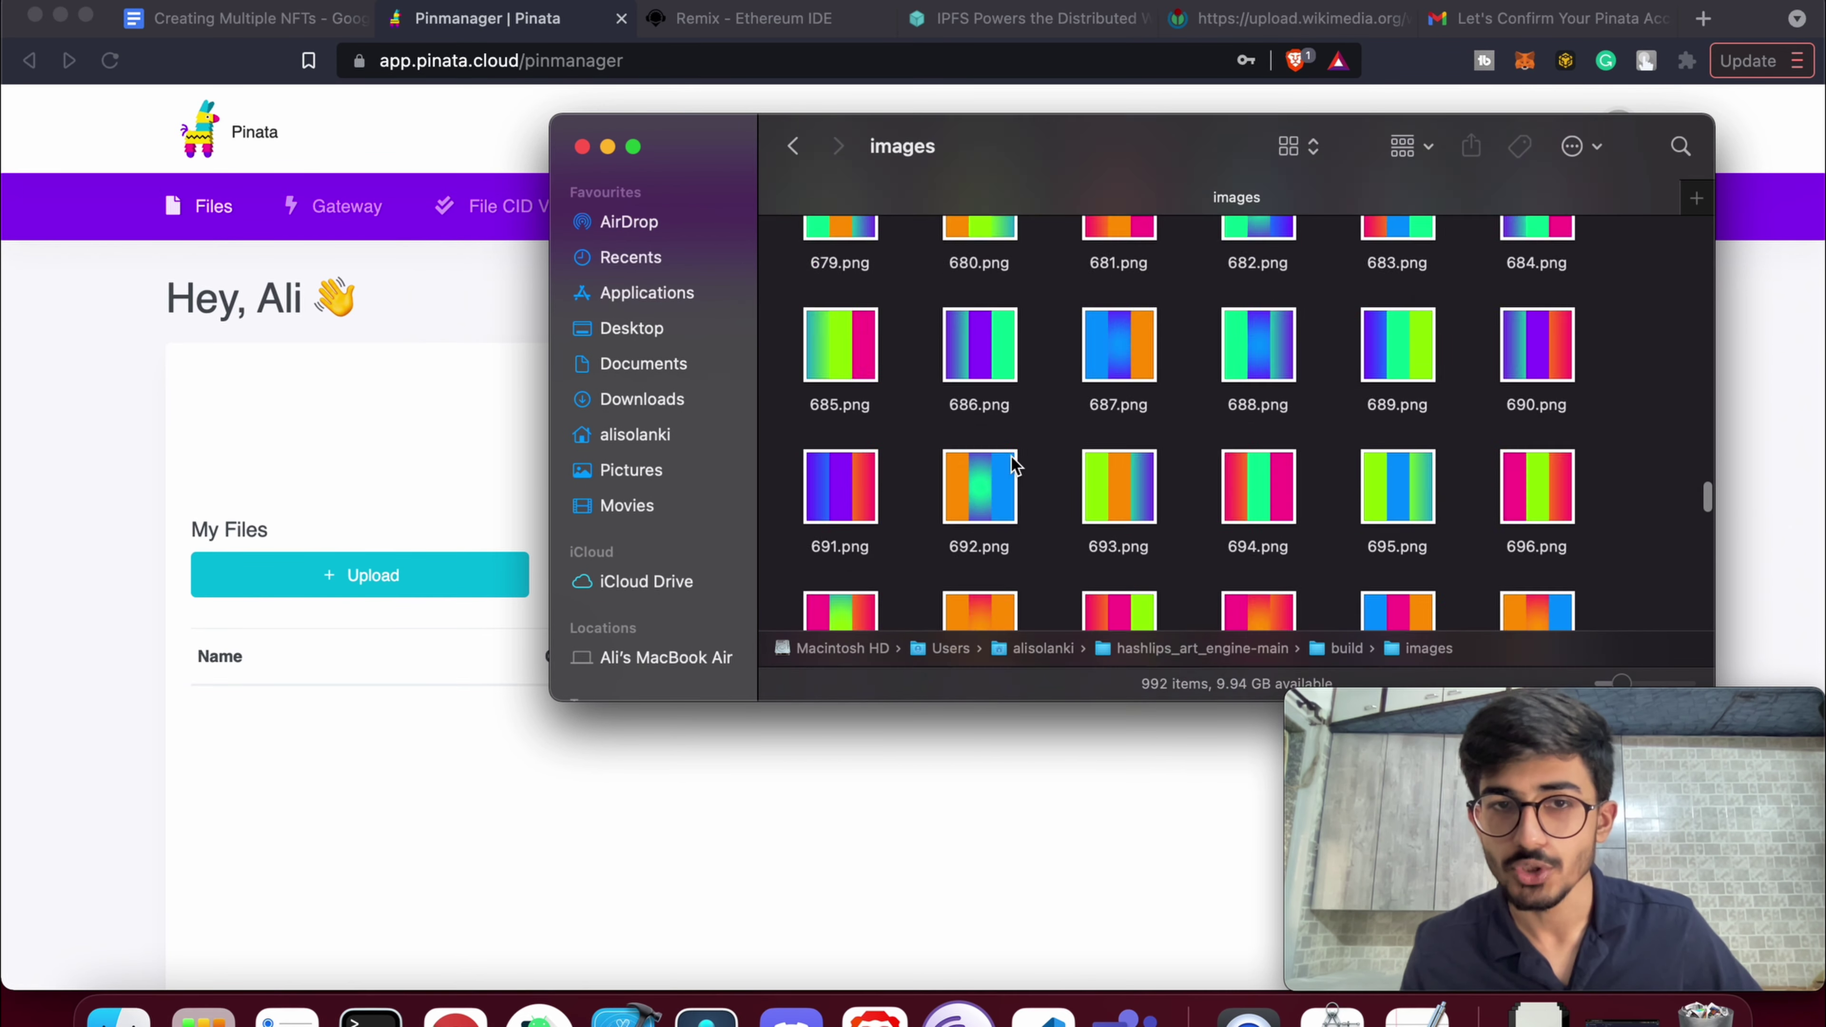
pyautogui.scroll(-10, 1014, 465)
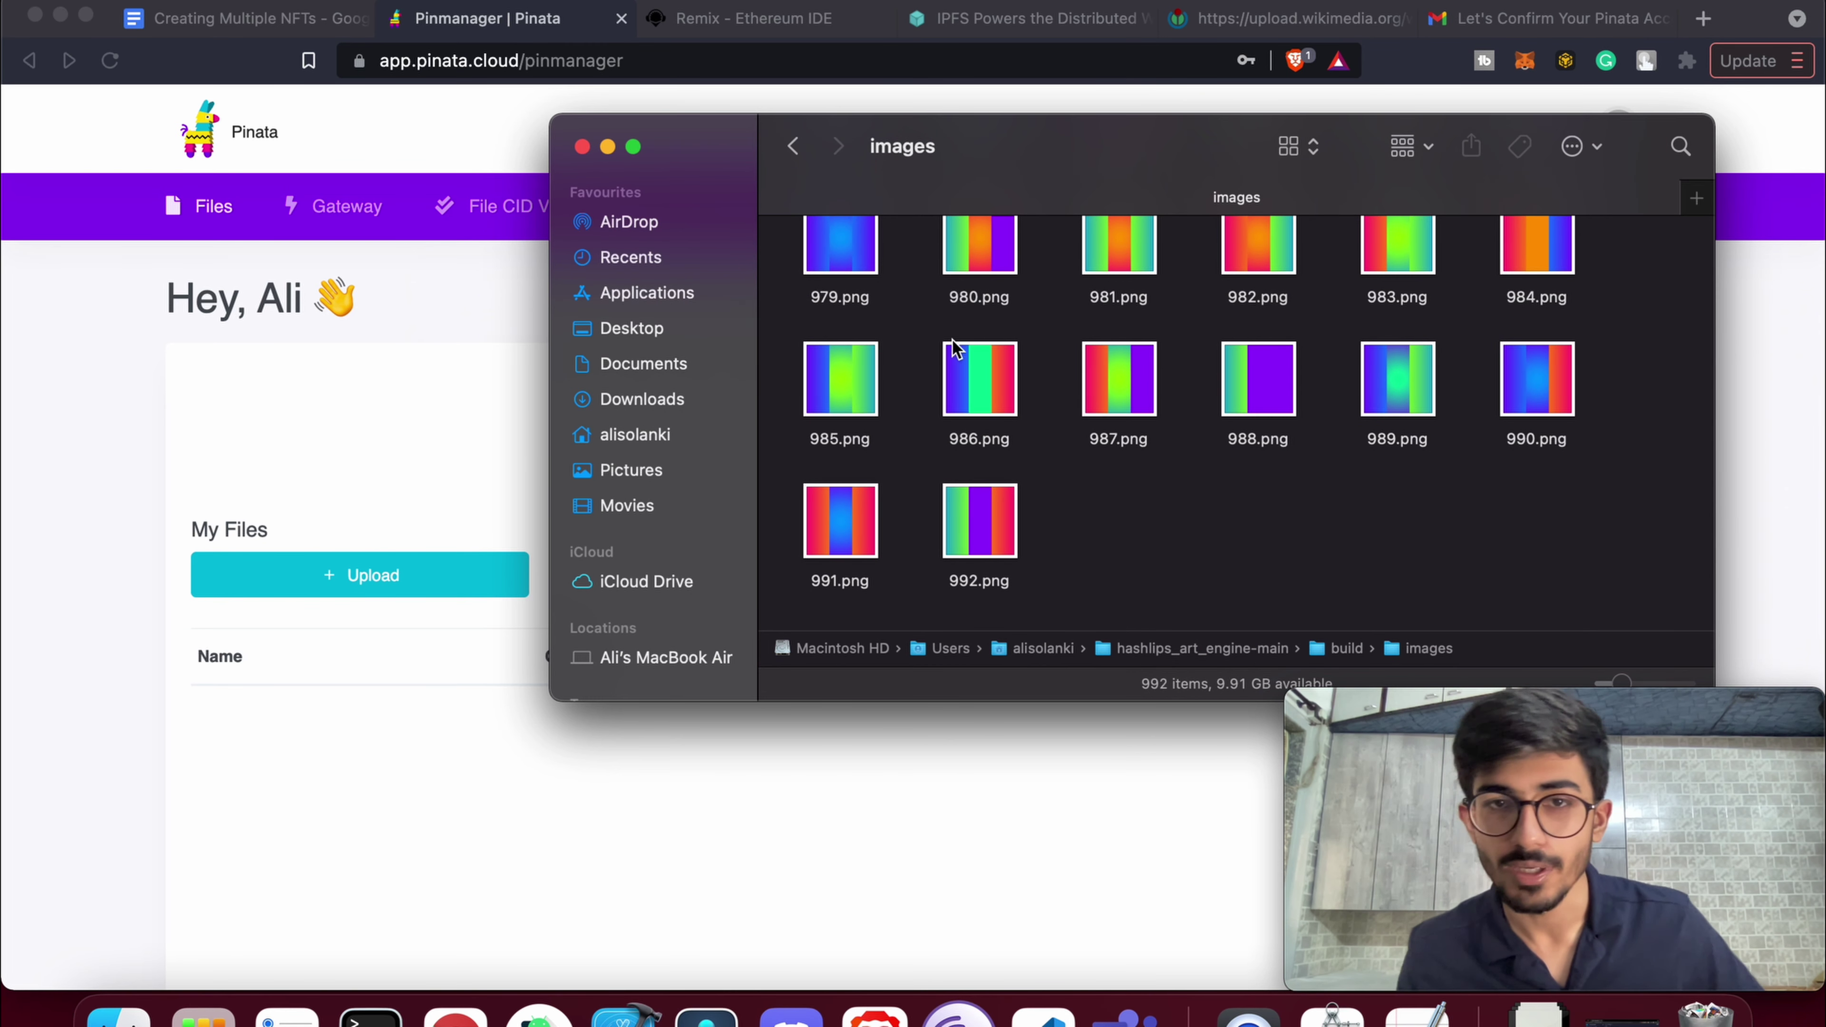
pyautogui.click(582, 146)
# Choose Upload > Folder in Pinata and bring up the folder picker
pyautogui.click(389, 578)
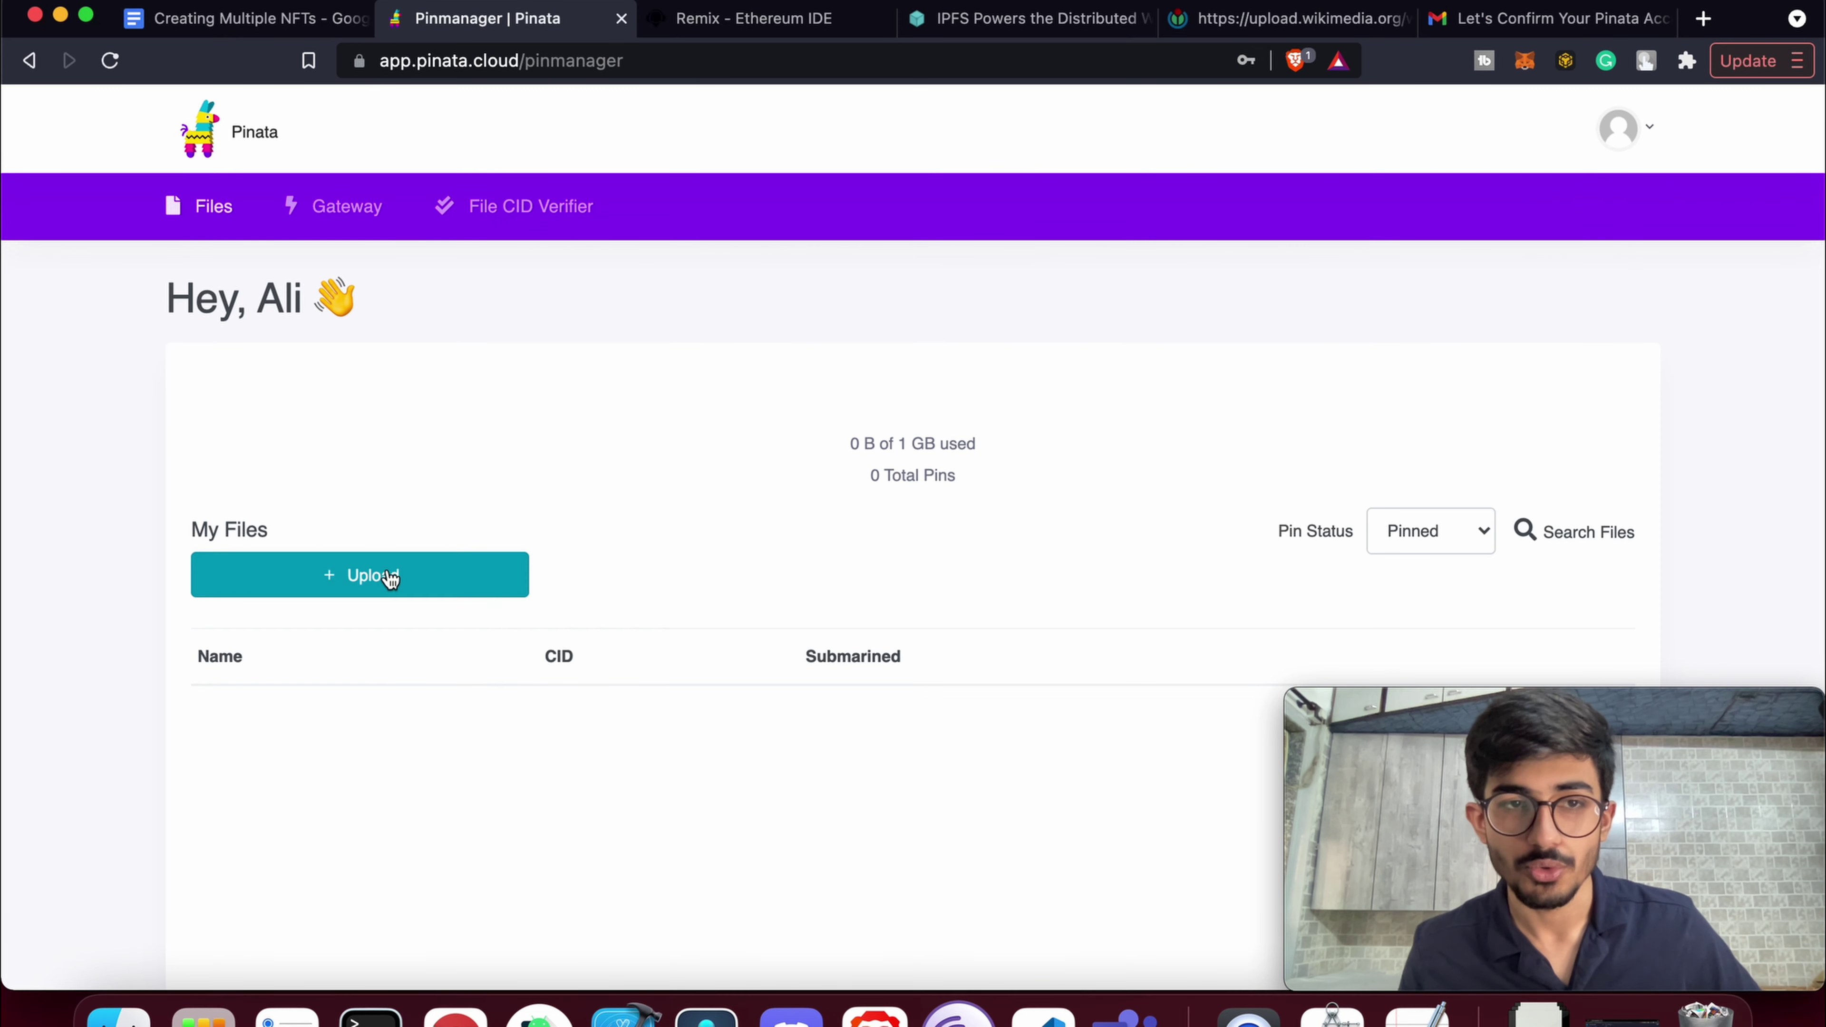
pyautogui.click(389, 578)
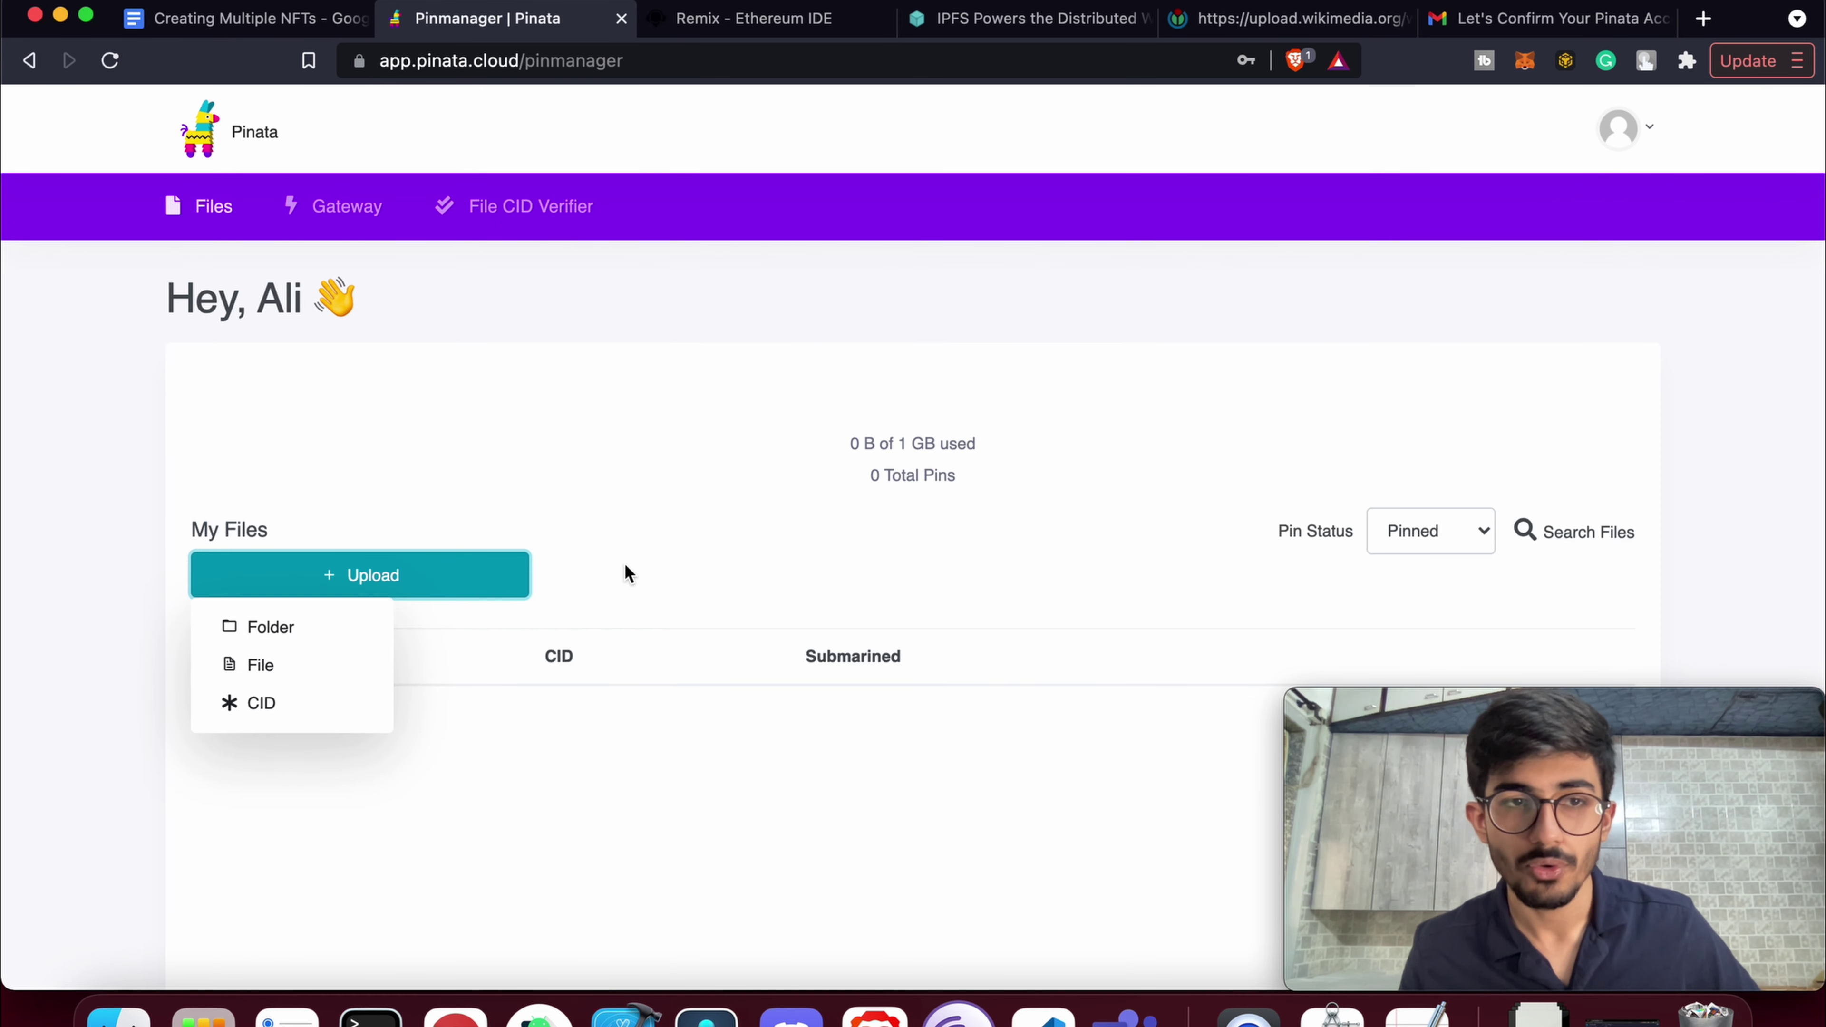
pyautogui.click(325, 640)
pyautogui.click(908, 674)
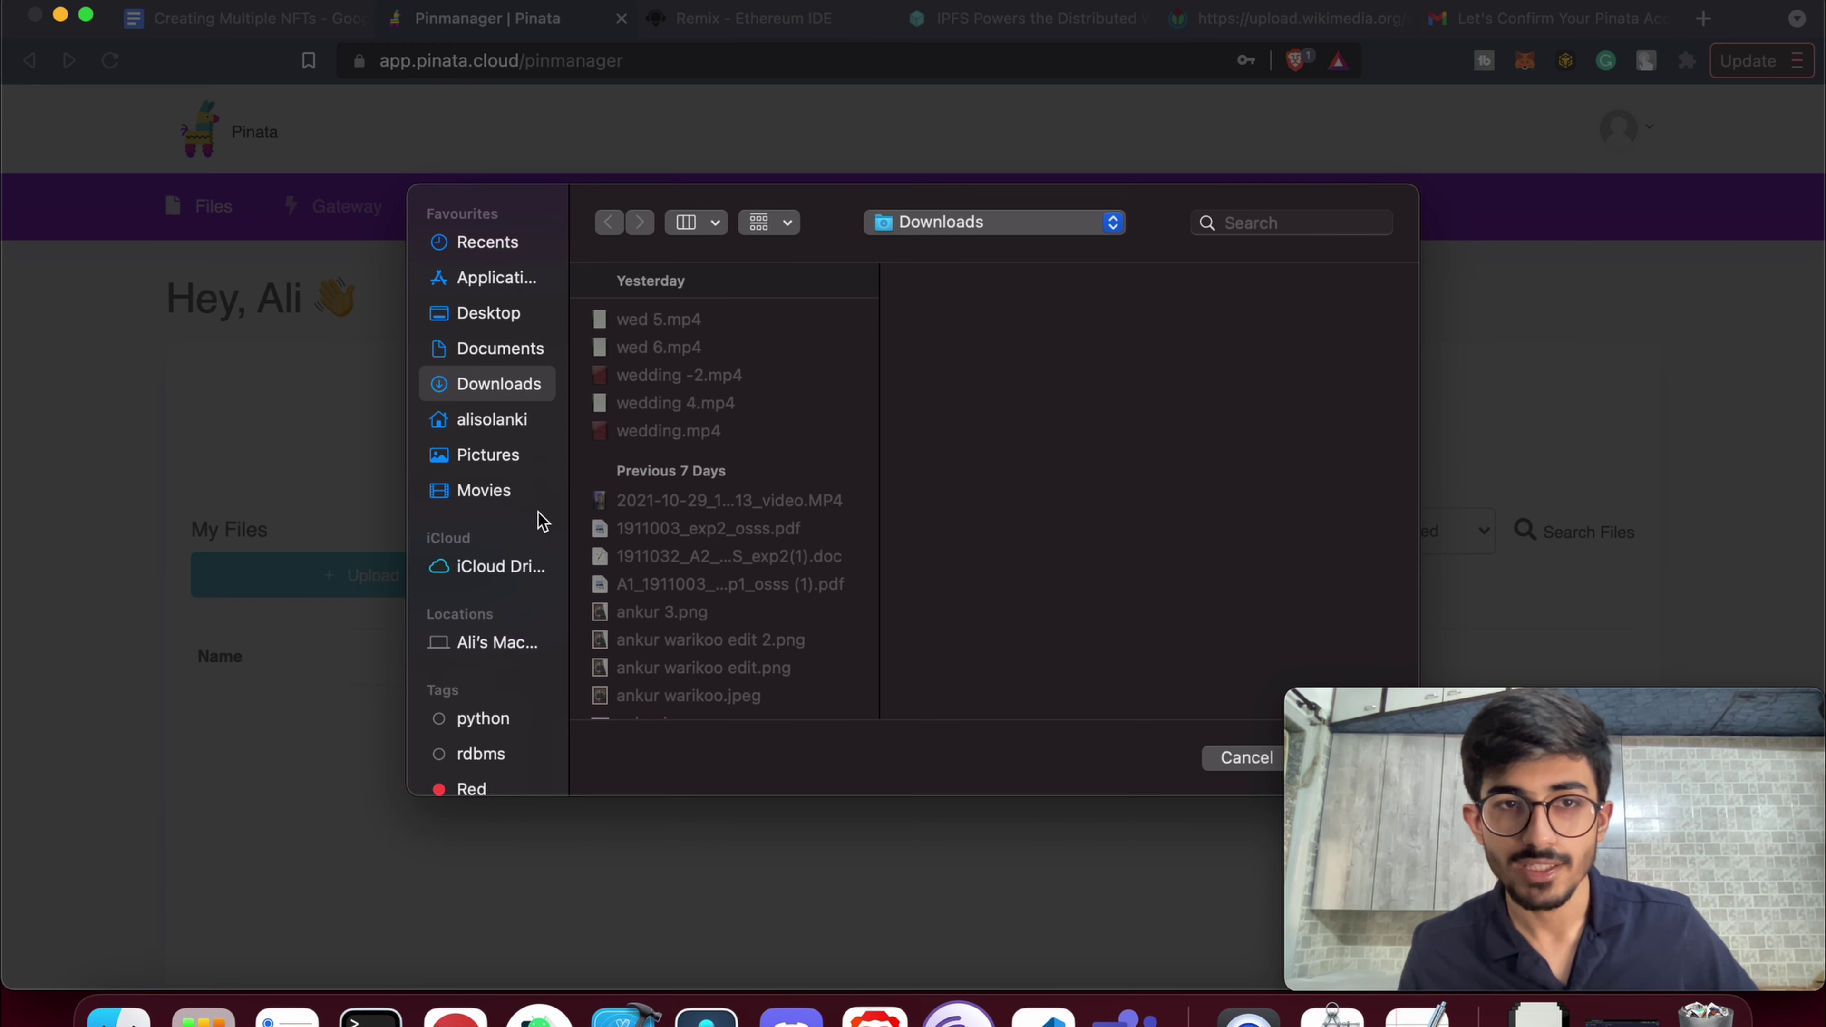
# Pick hashlips_art_engine-main/build/images as the upload folder and allow all 992 files
pyautogui.click(491, 419)
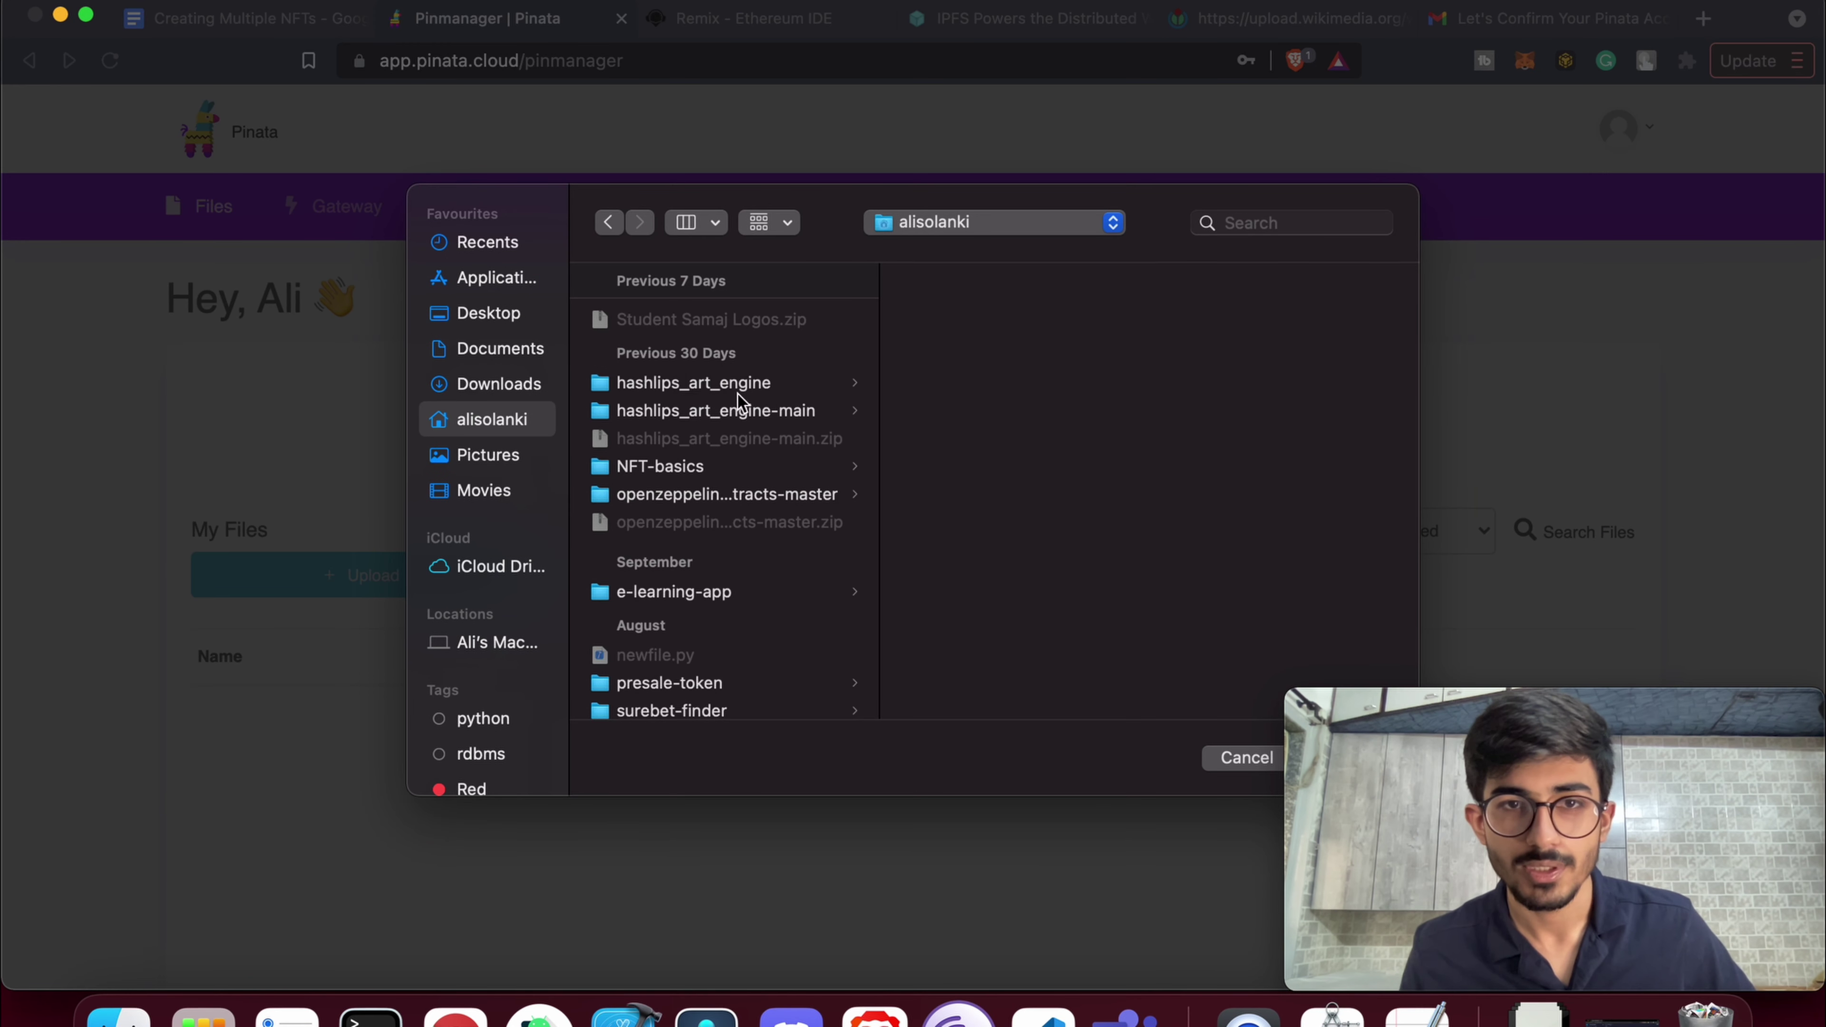
pyautogui.click(739, 396)
pyautogui.click(981, 349)
pyautogui.click(1240, 324)
pyautogui.hscroll(-3, 696, 489)
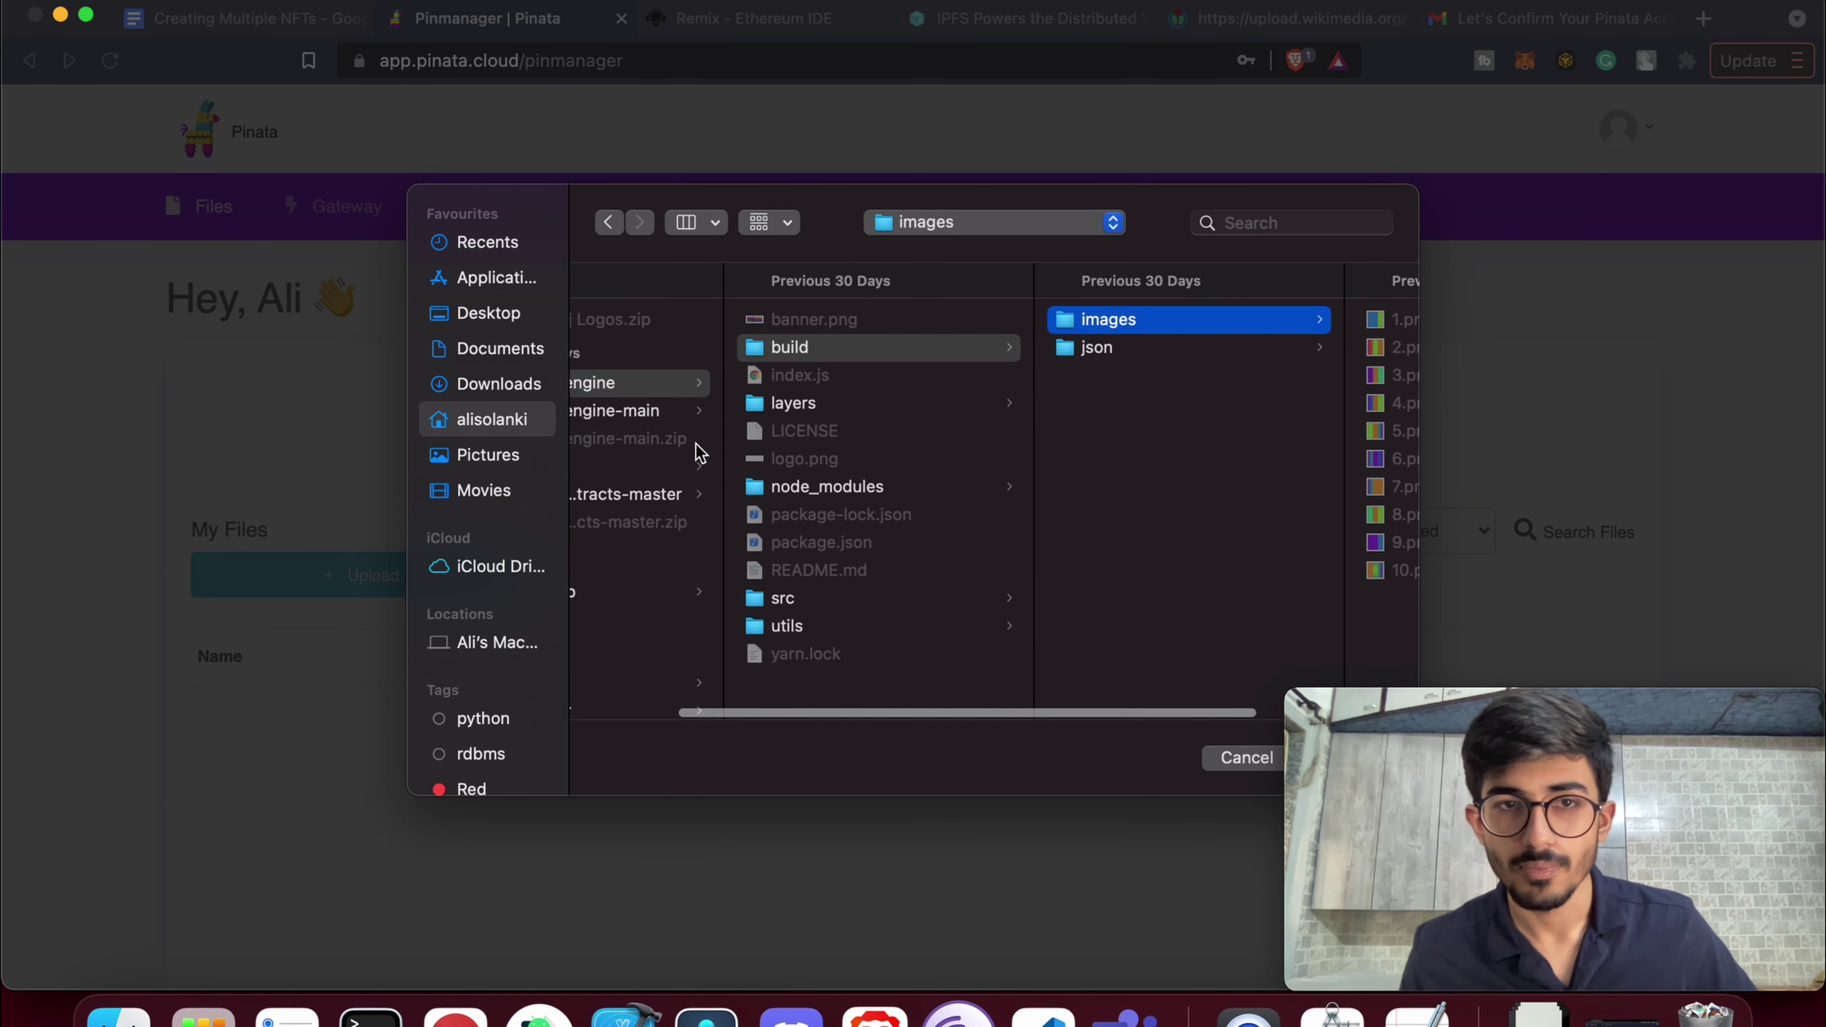
pyautogui.click(690, 414)
pyautogui.click(967, 349)
pyautogui.click(1251, 326)
pyautogui.press('Return')
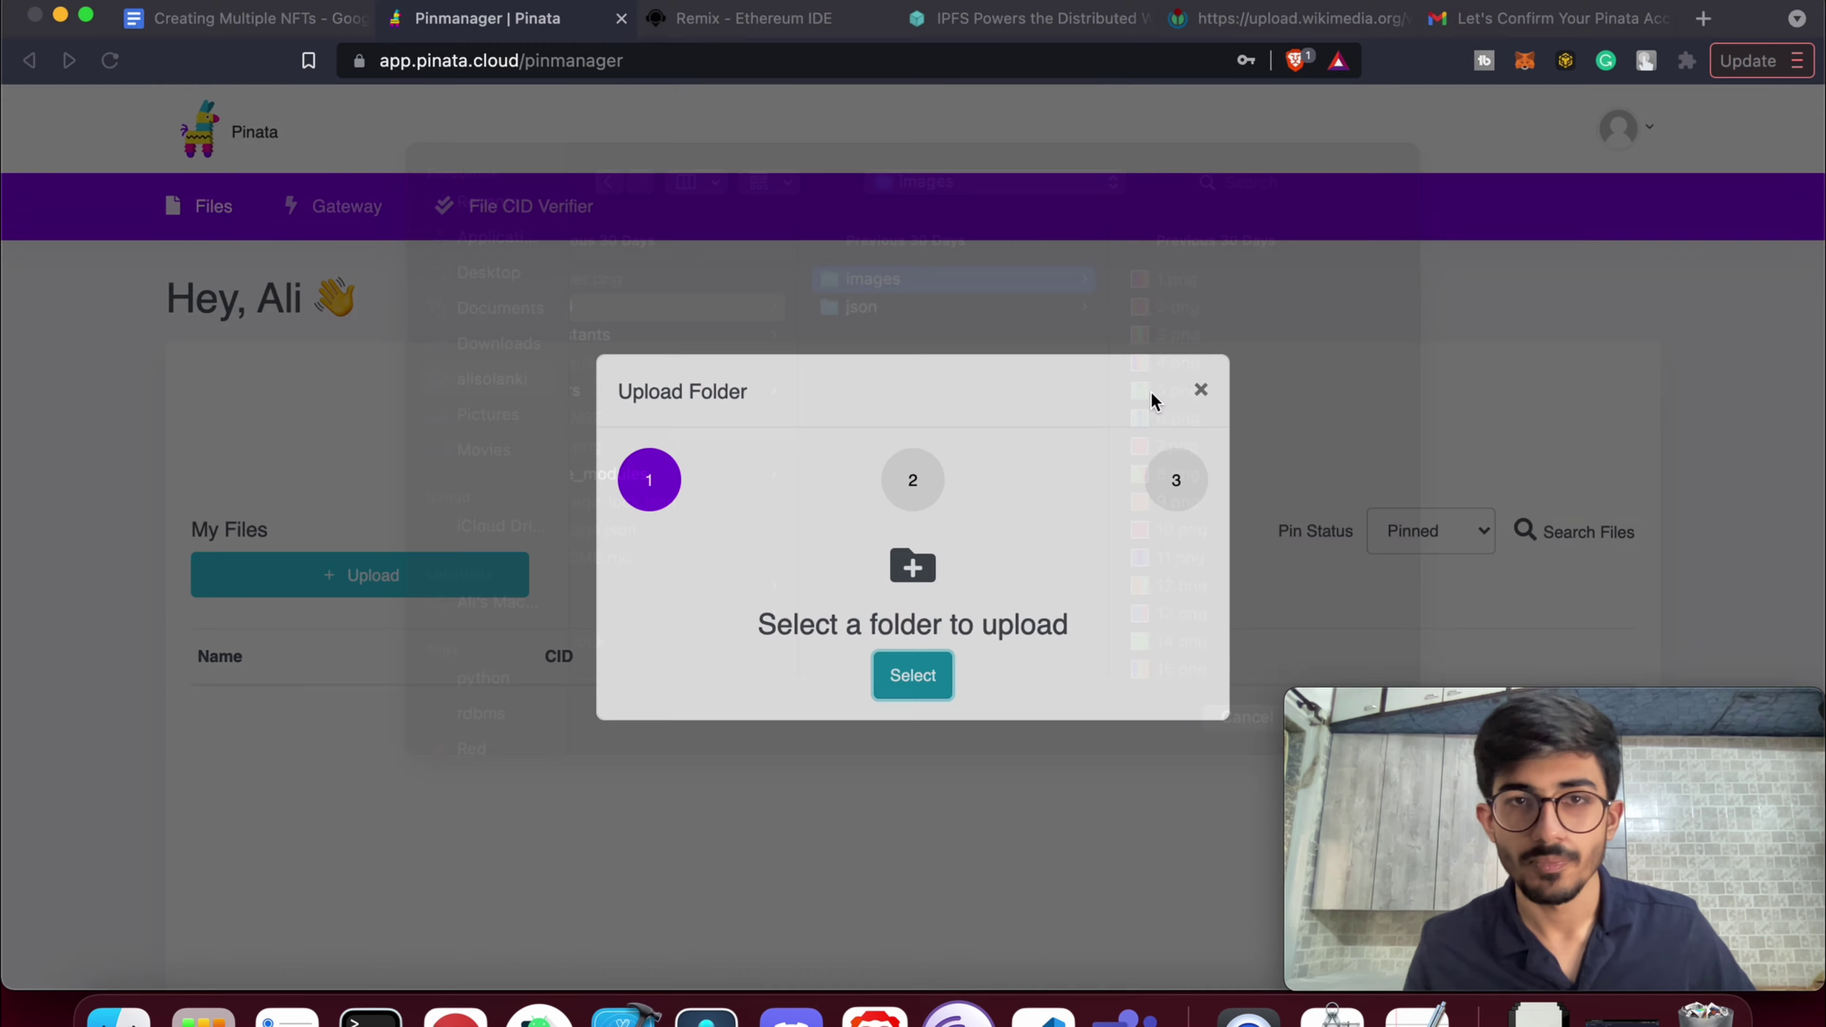
pyautogui.click(1135, 231)
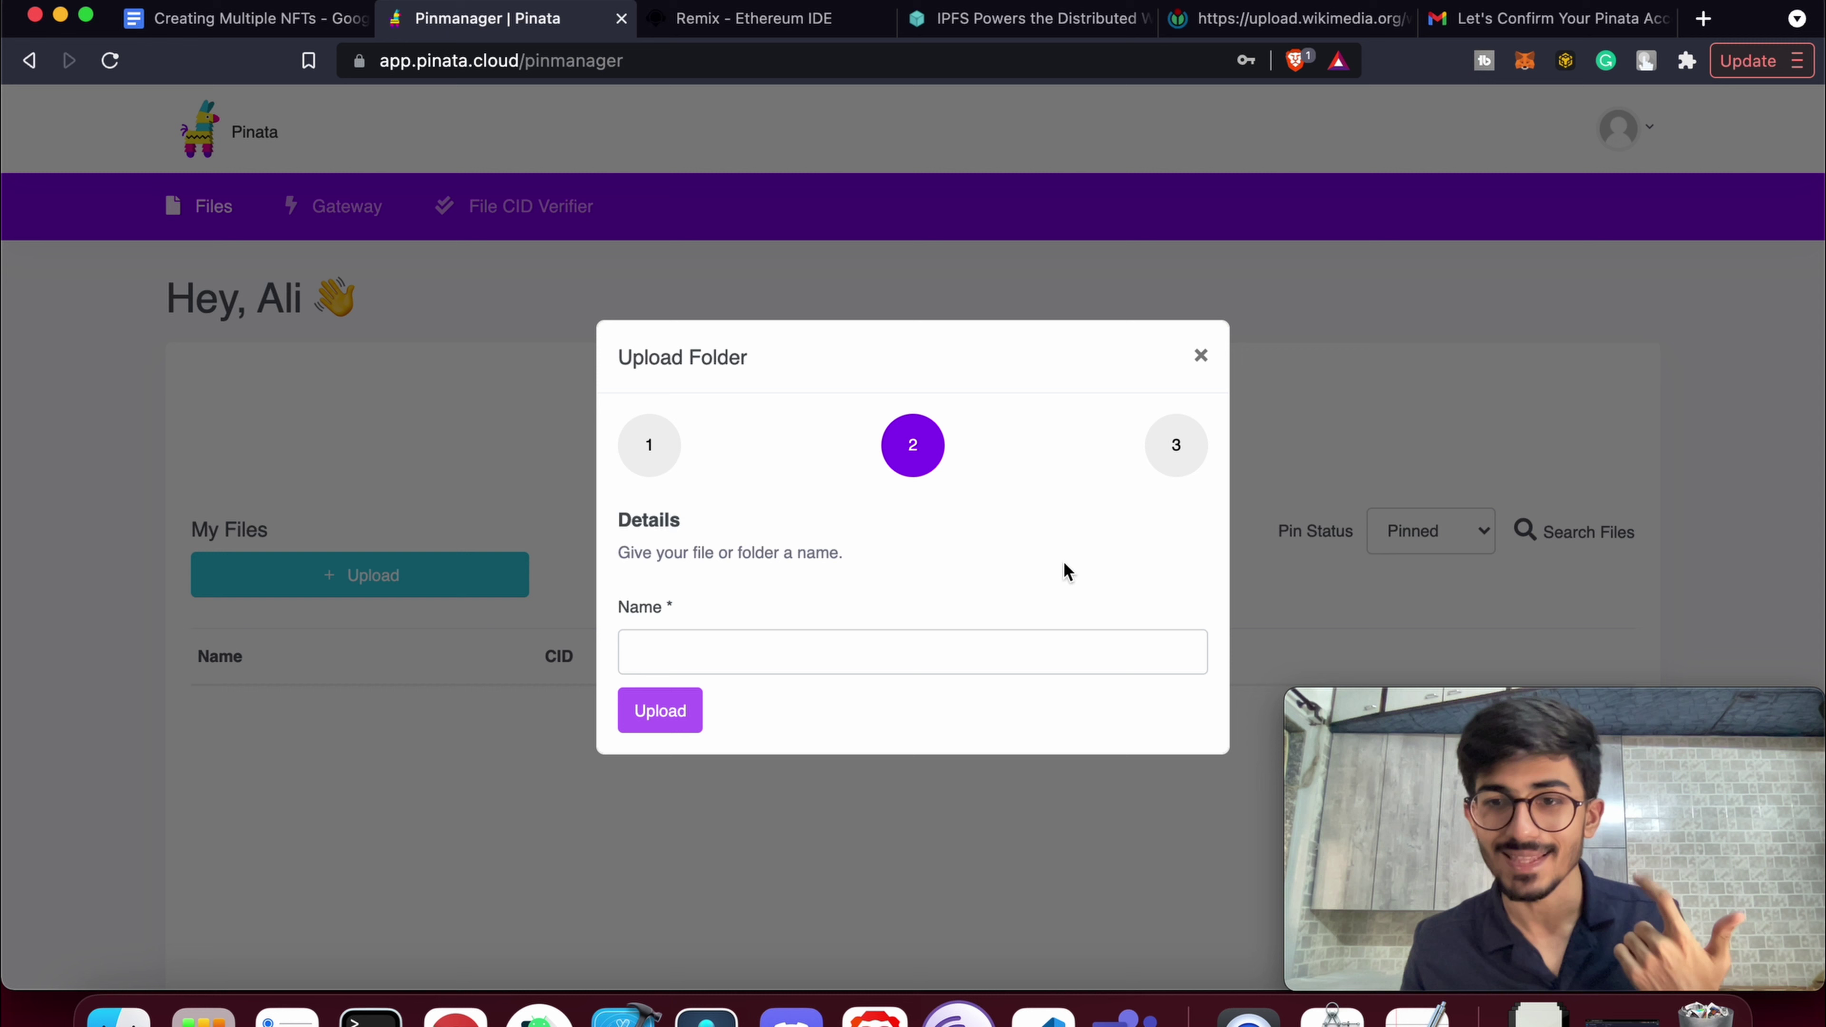
# Name the upload 'The Stripes NFT Images' and start uploading it
pyautogui.click(805, 659)
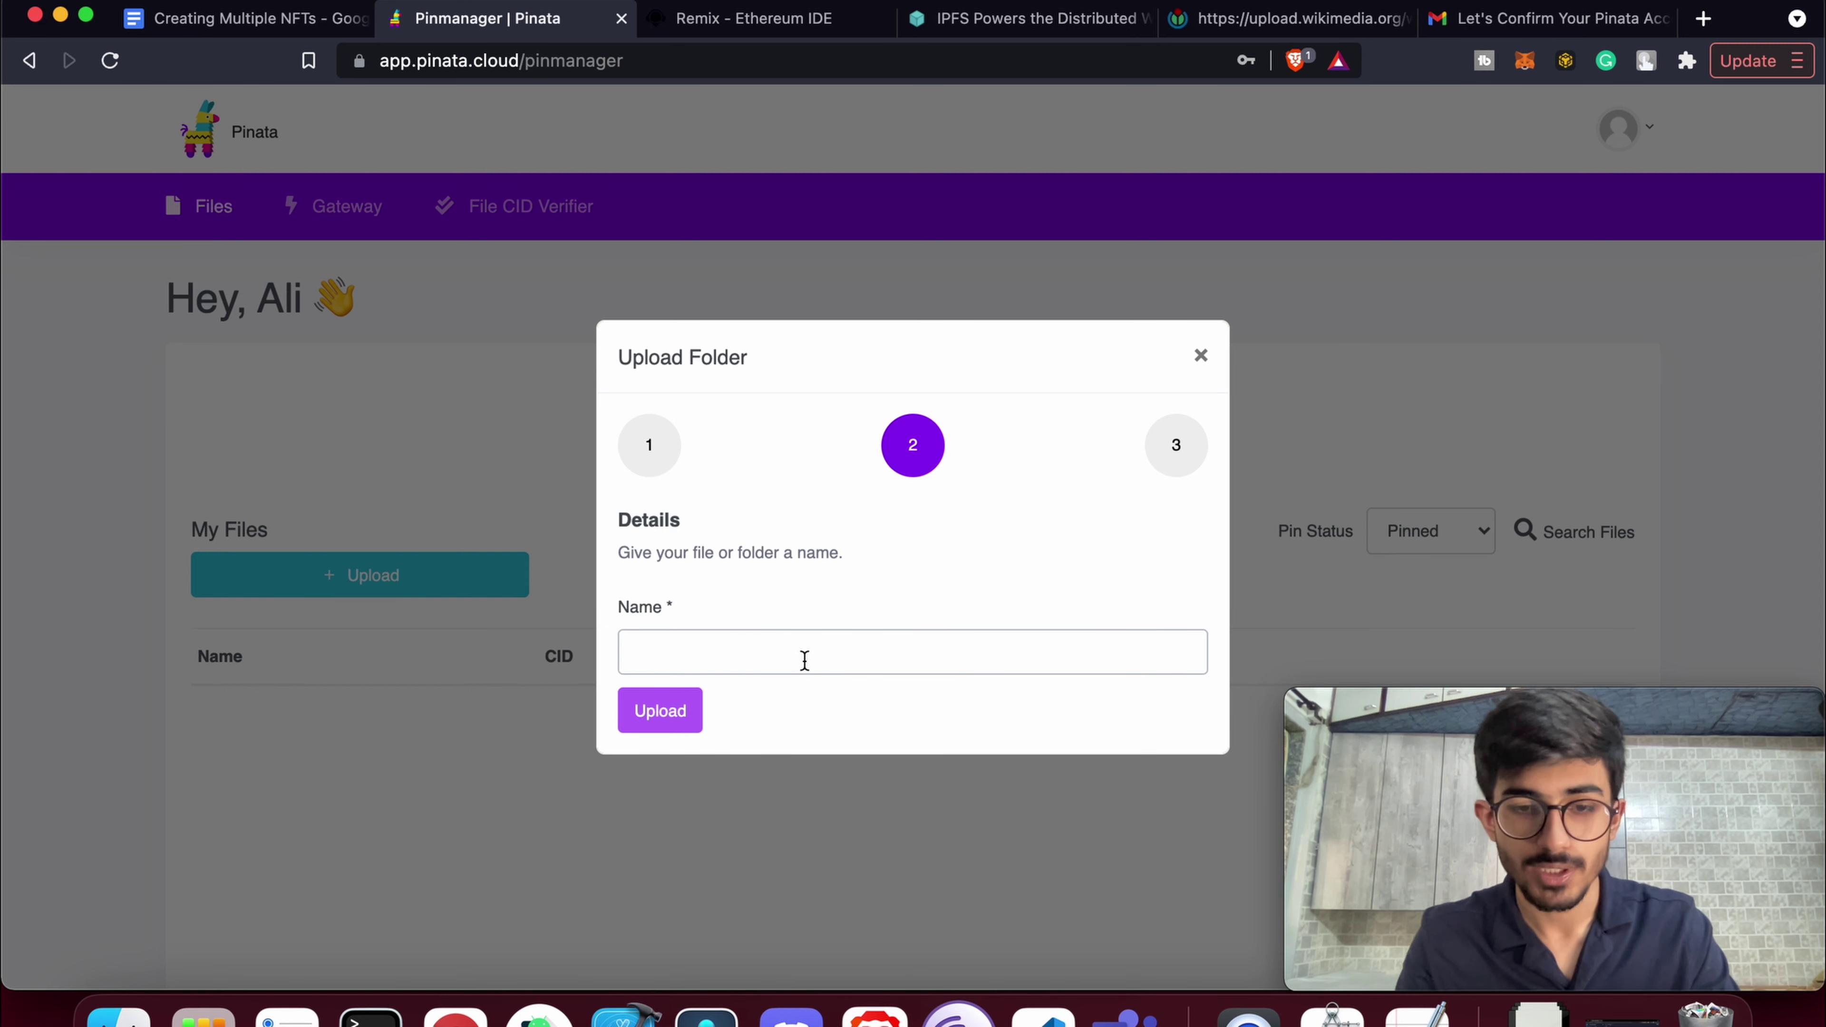
pyautogui.write('The Stripes NFT Images')
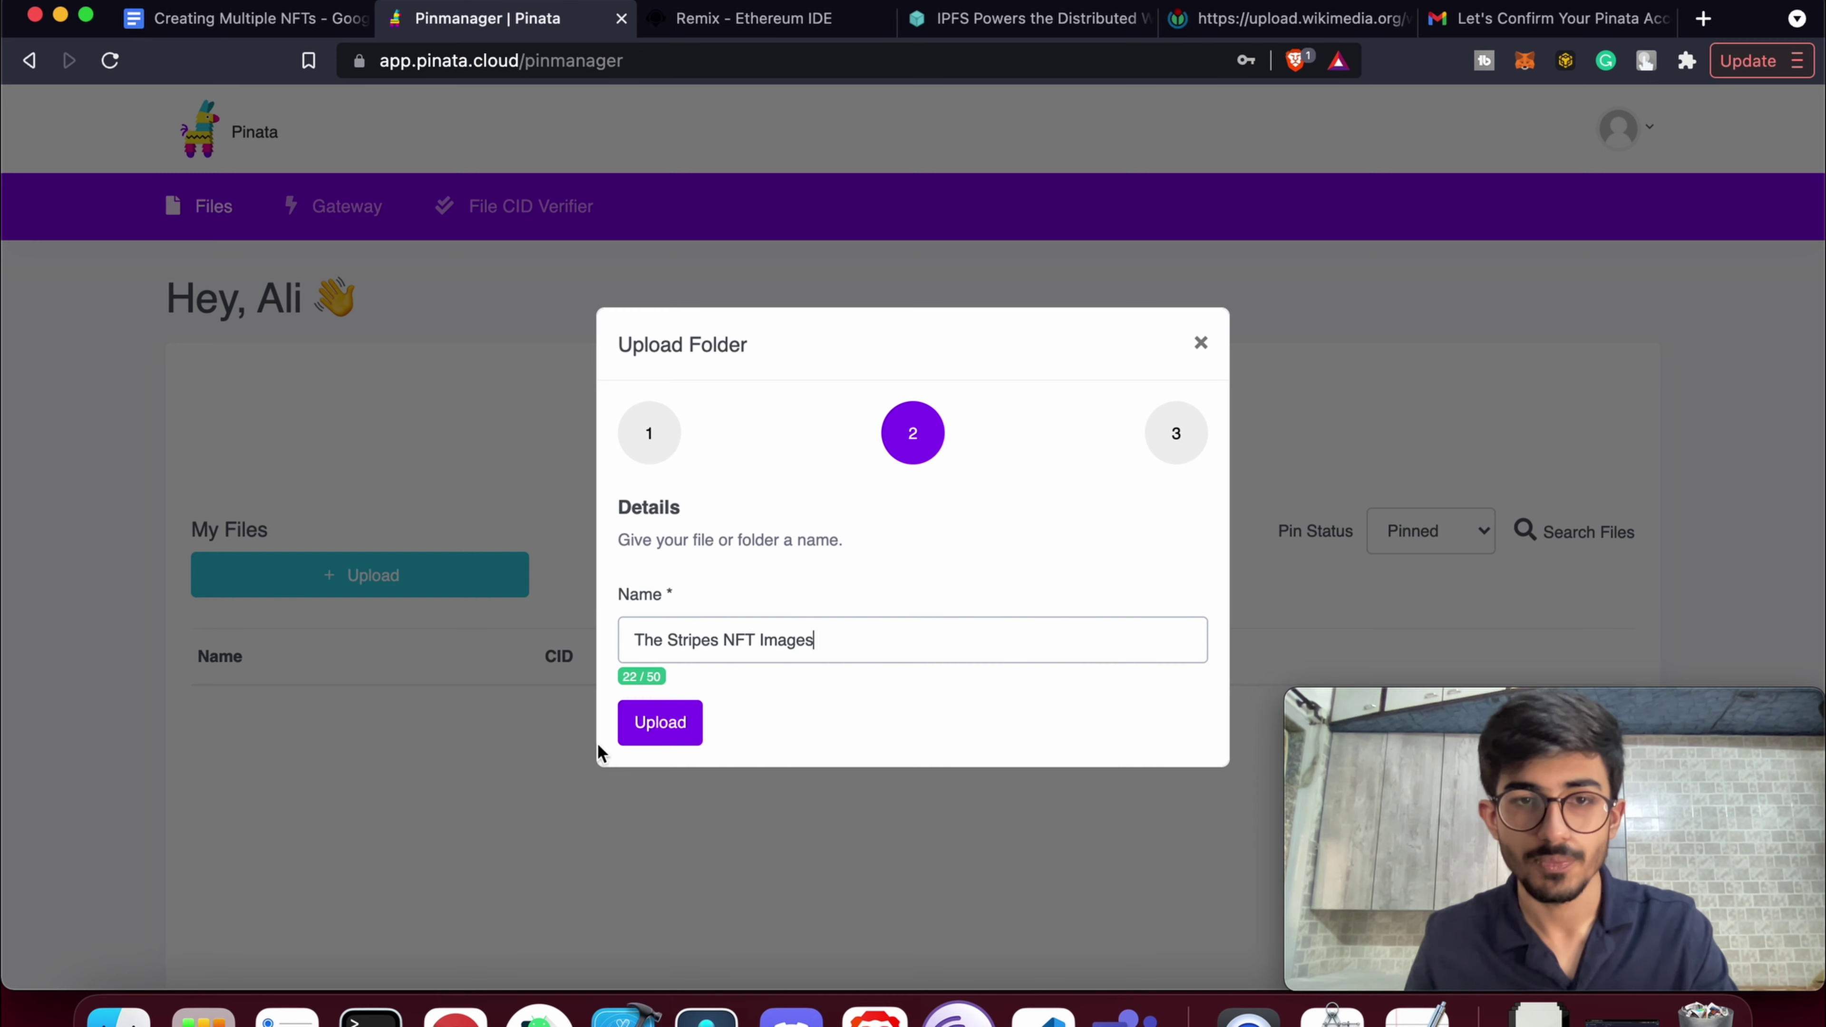
pyautogui.click(660, 723)
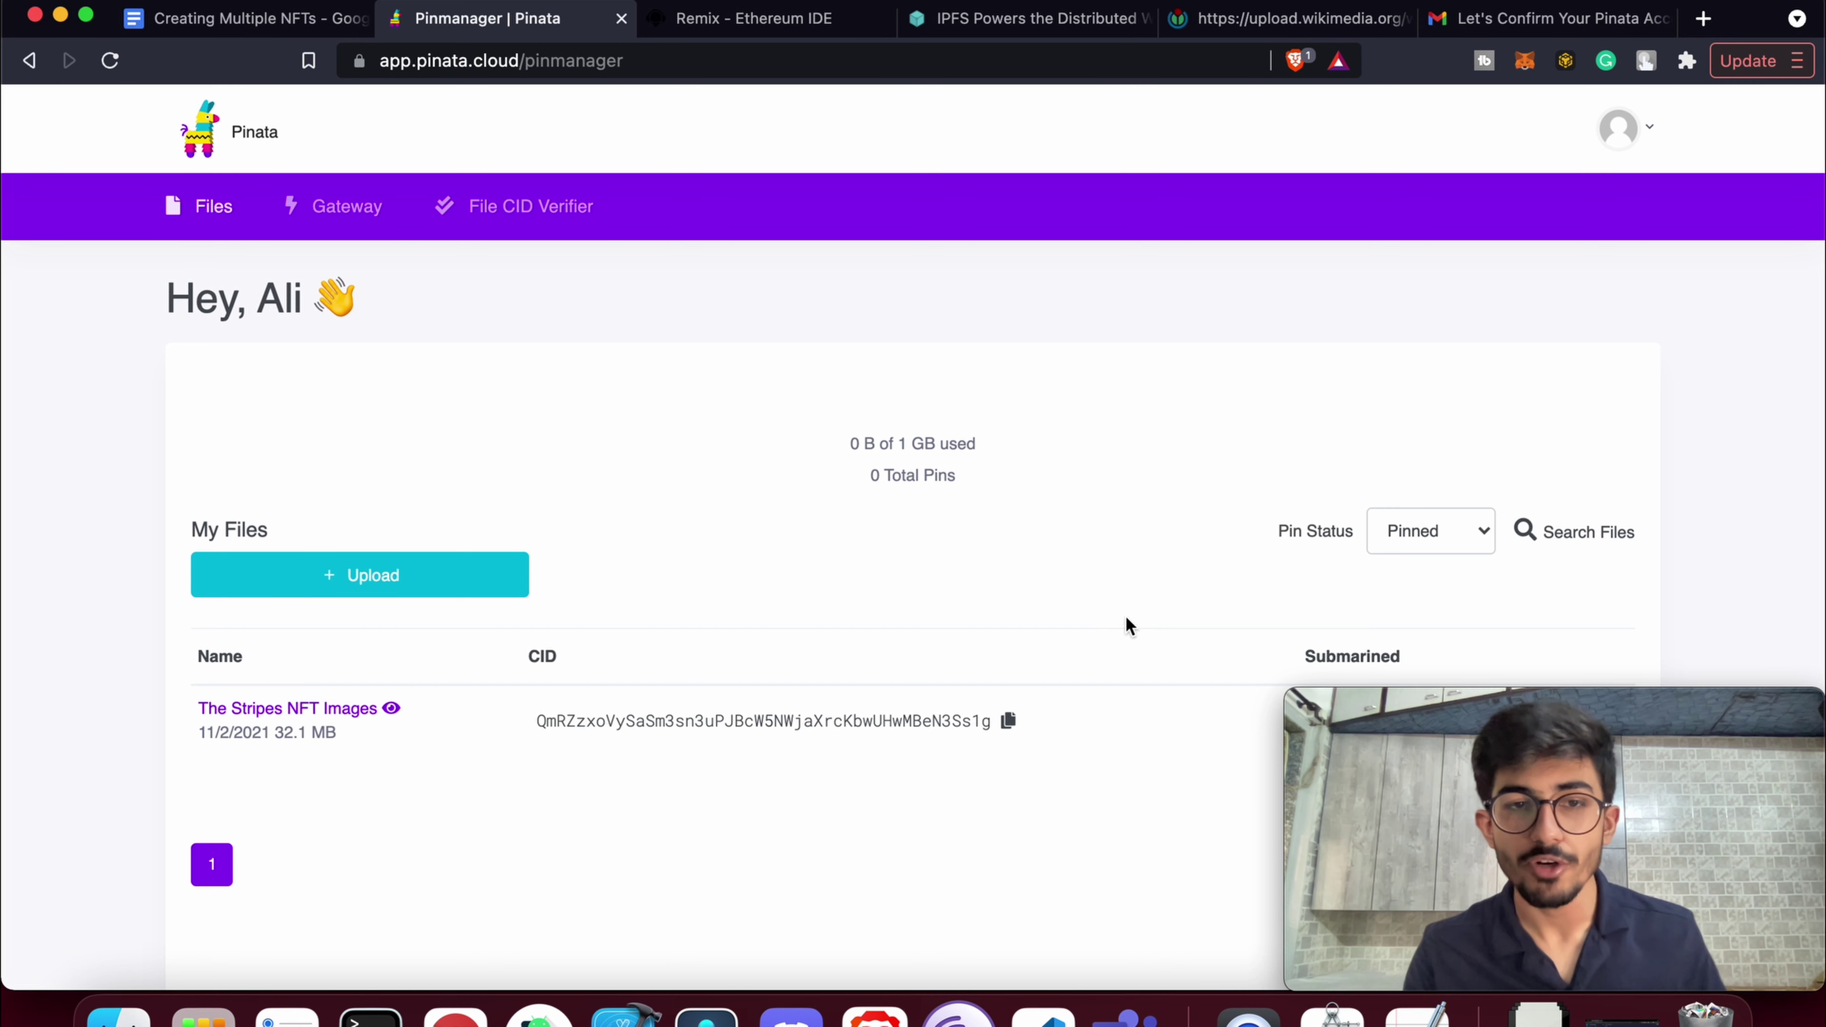
pyautogui.scroll(-3, 1007, 648)
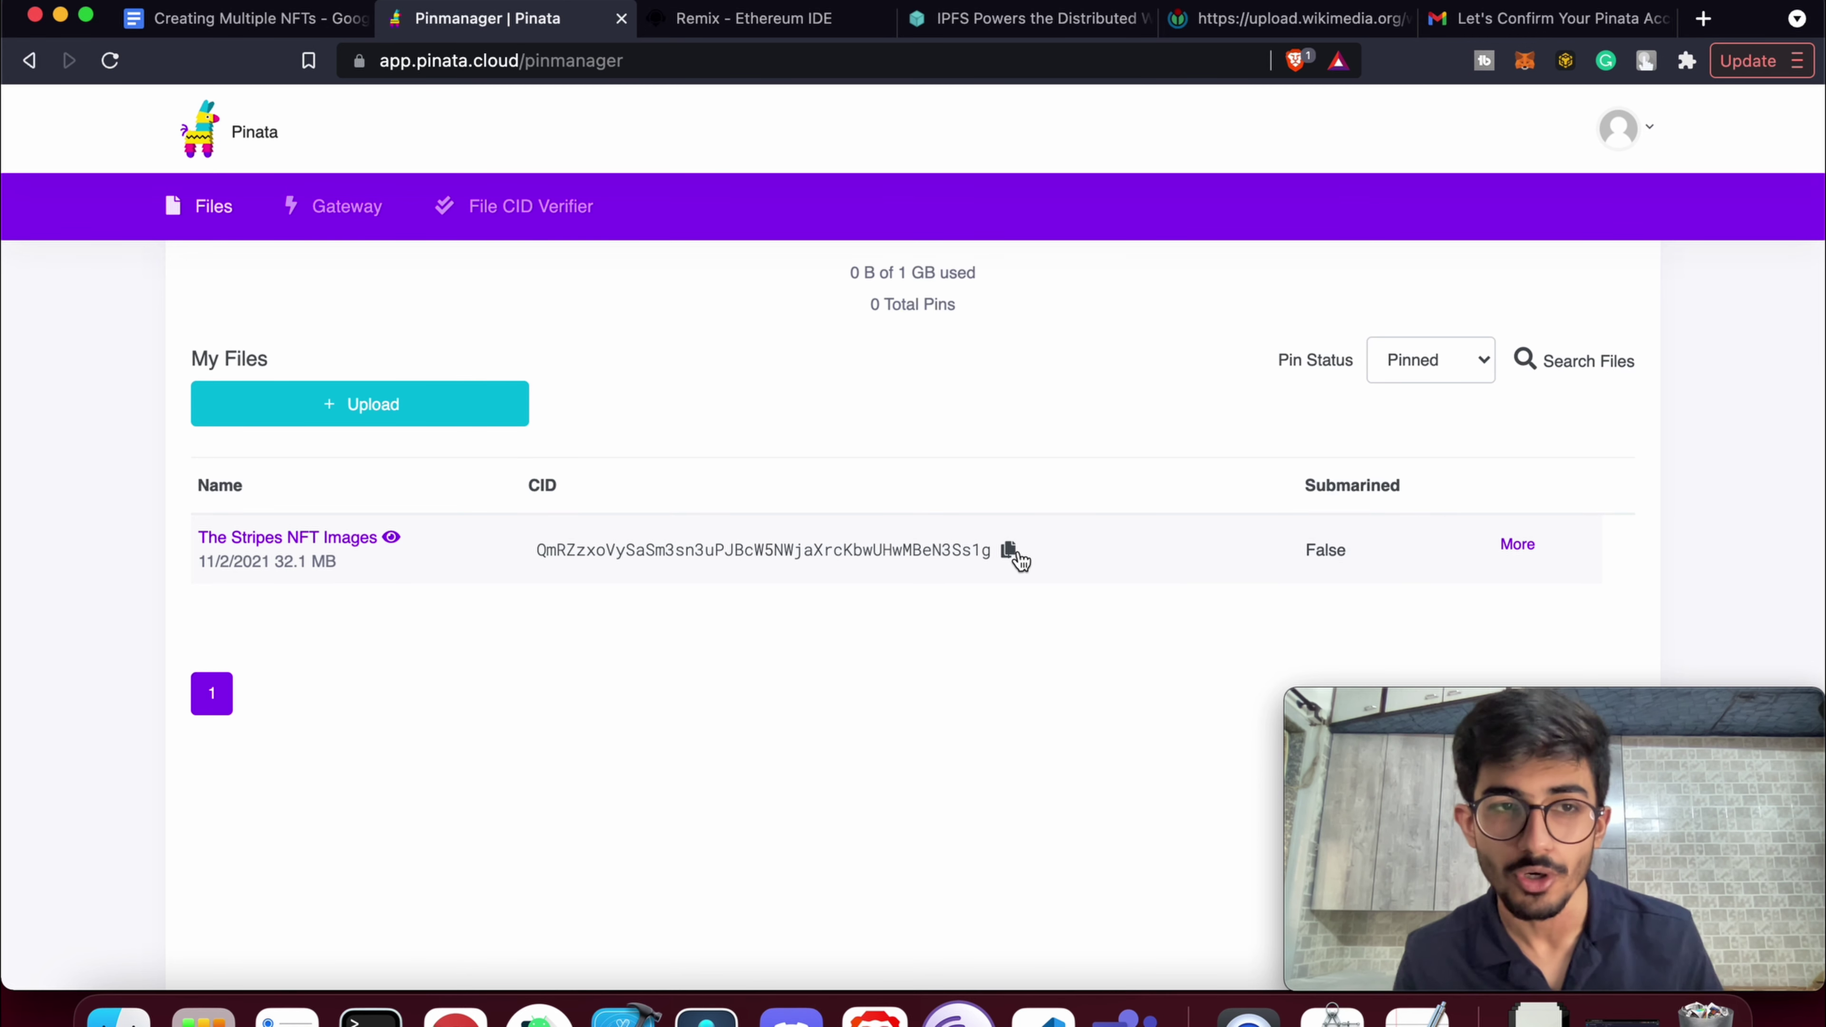
pyautogui.click(313, 548)
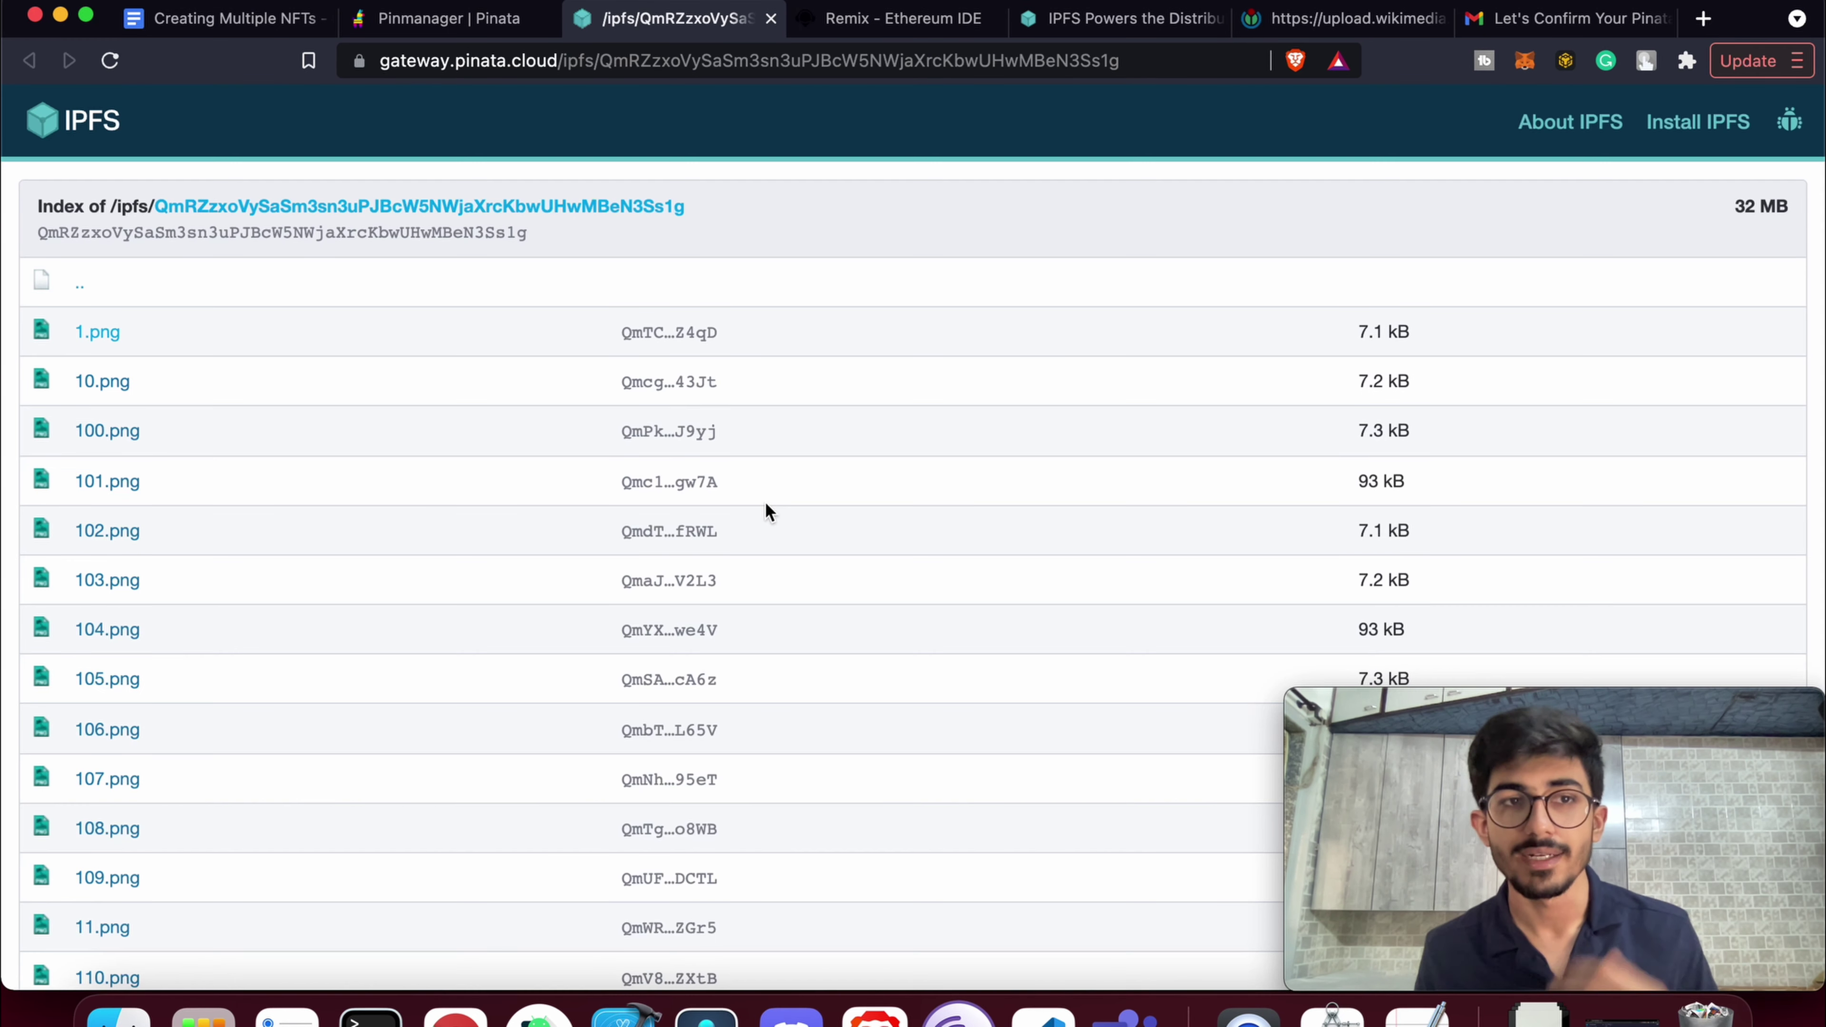
pyautogui.click(94, 333)
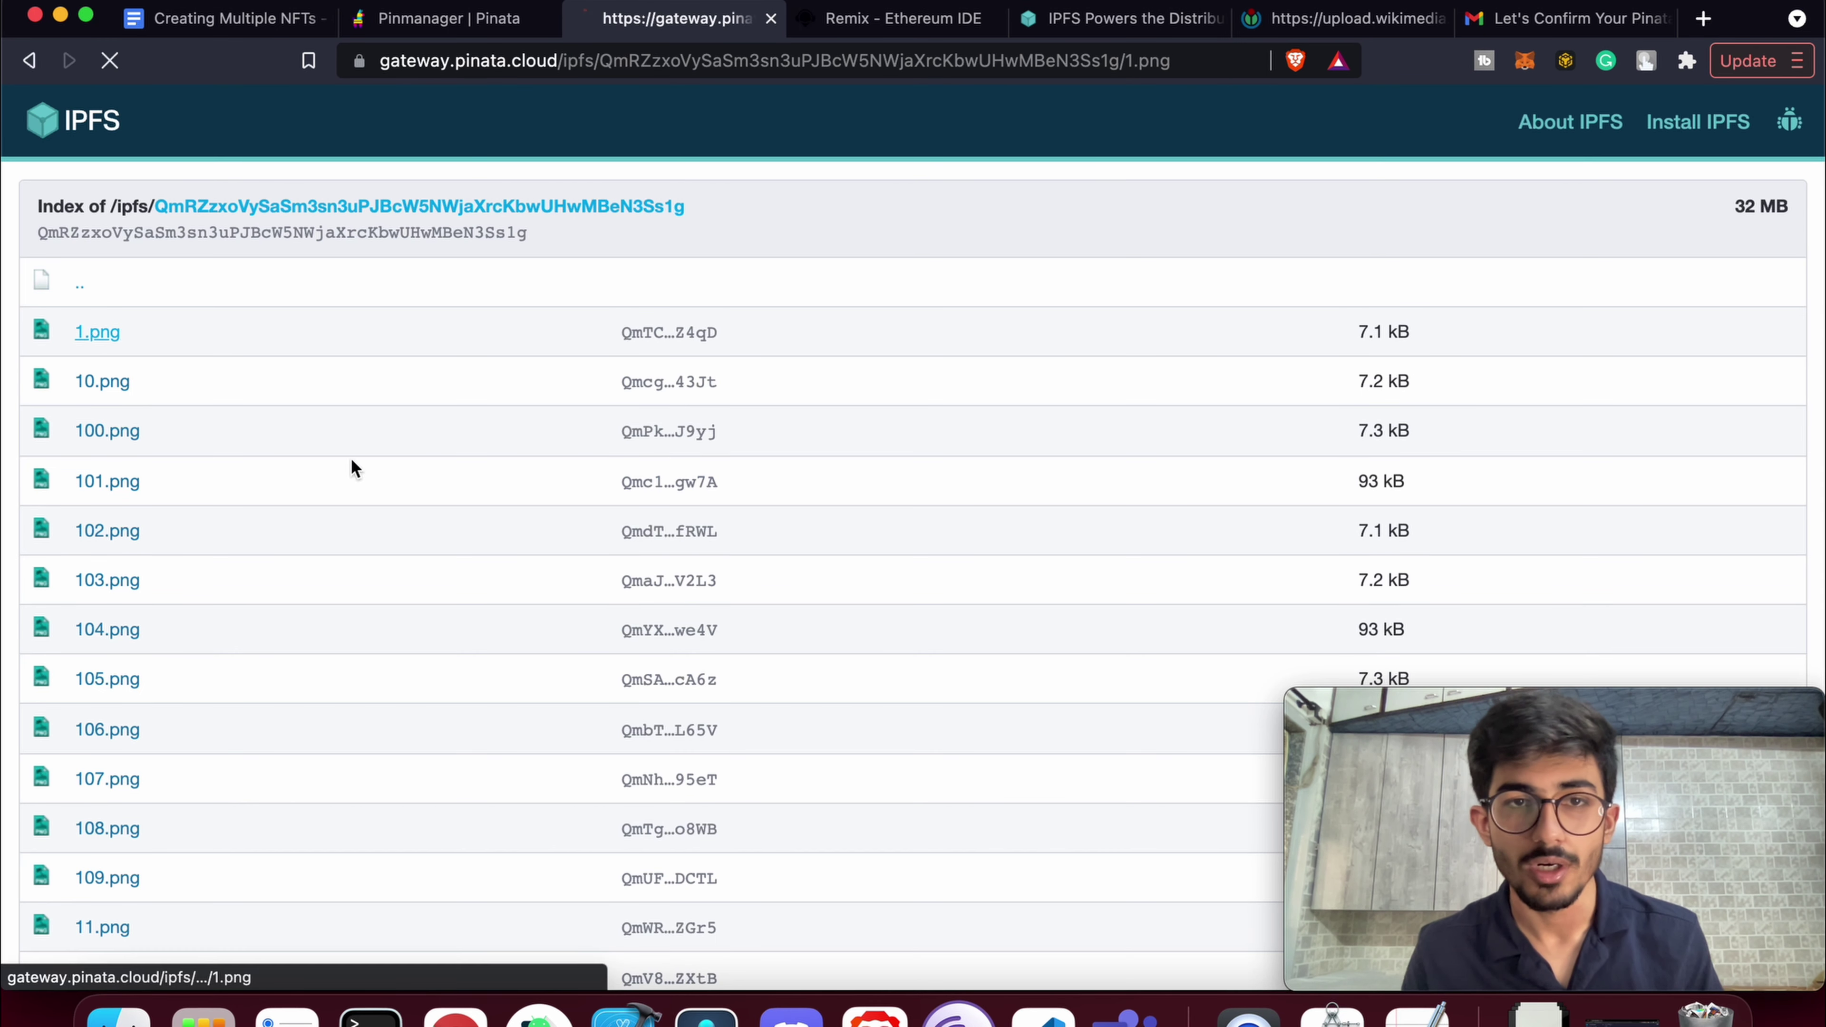
pyautogui.click(29, 60)
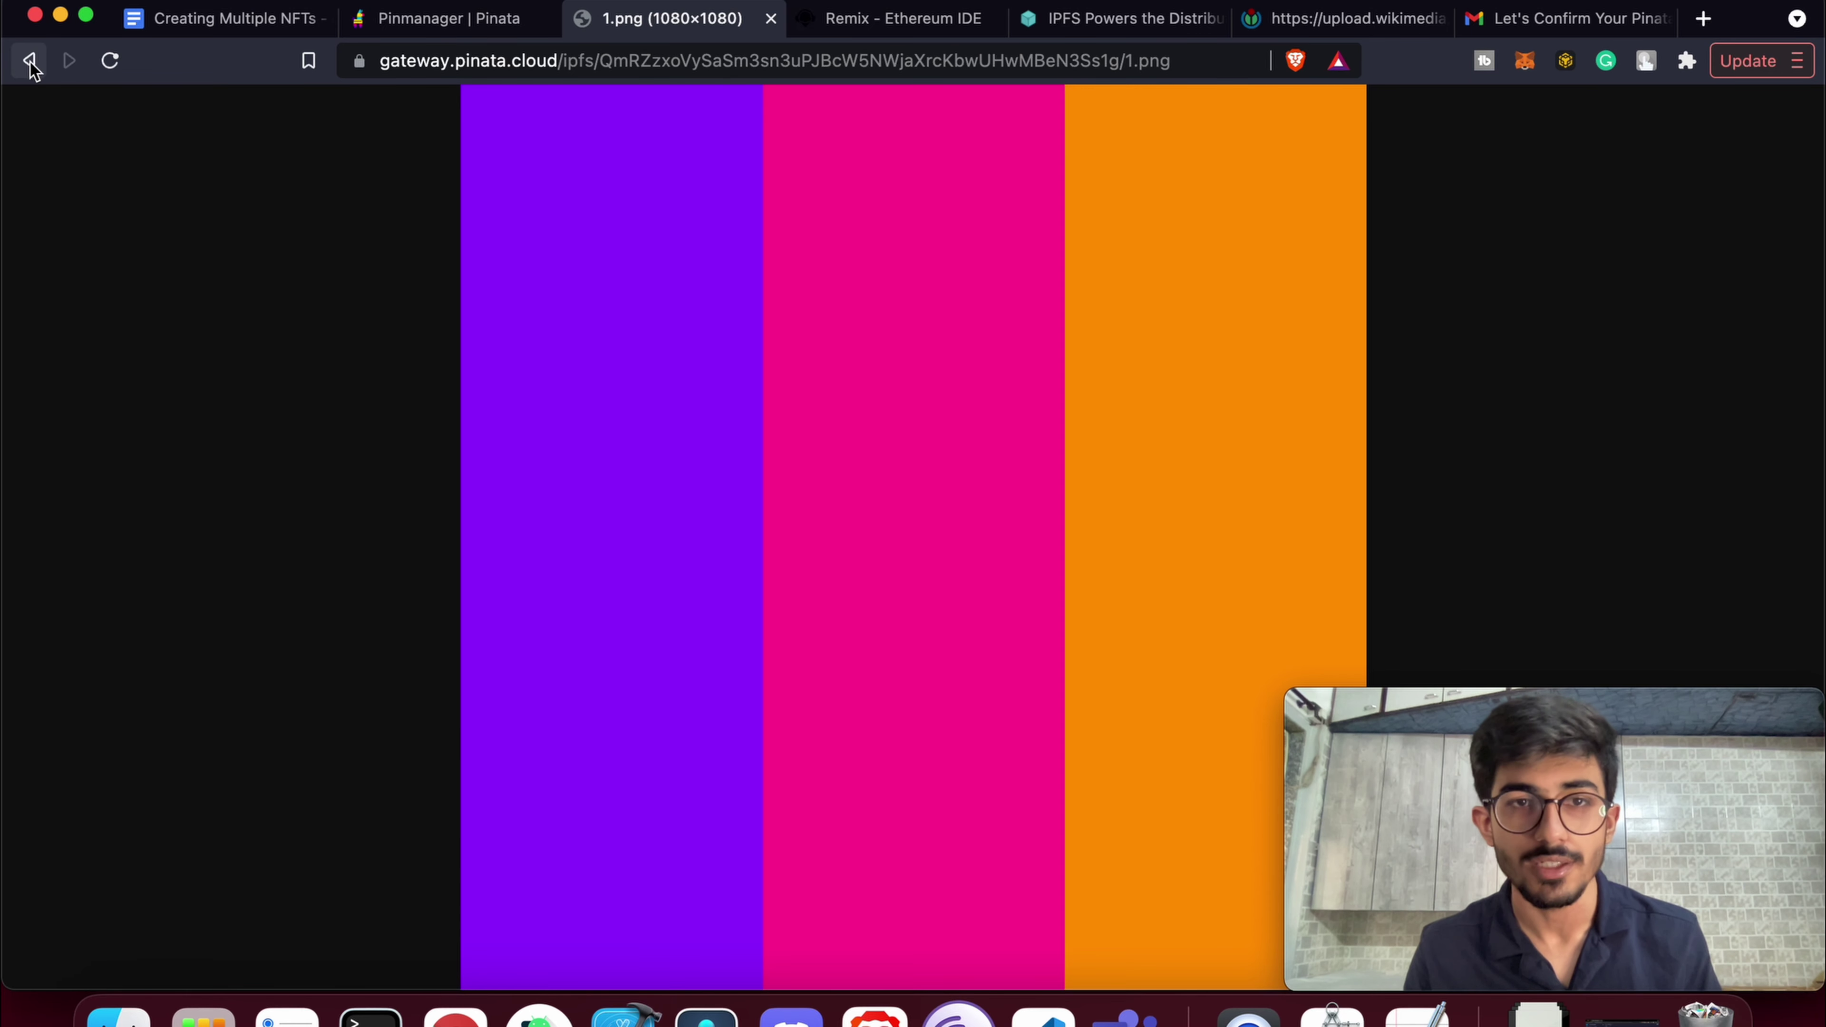
pyautogui.scroll(-20, 470, 744)
pyautogui.scroll(-20, 473, 754)
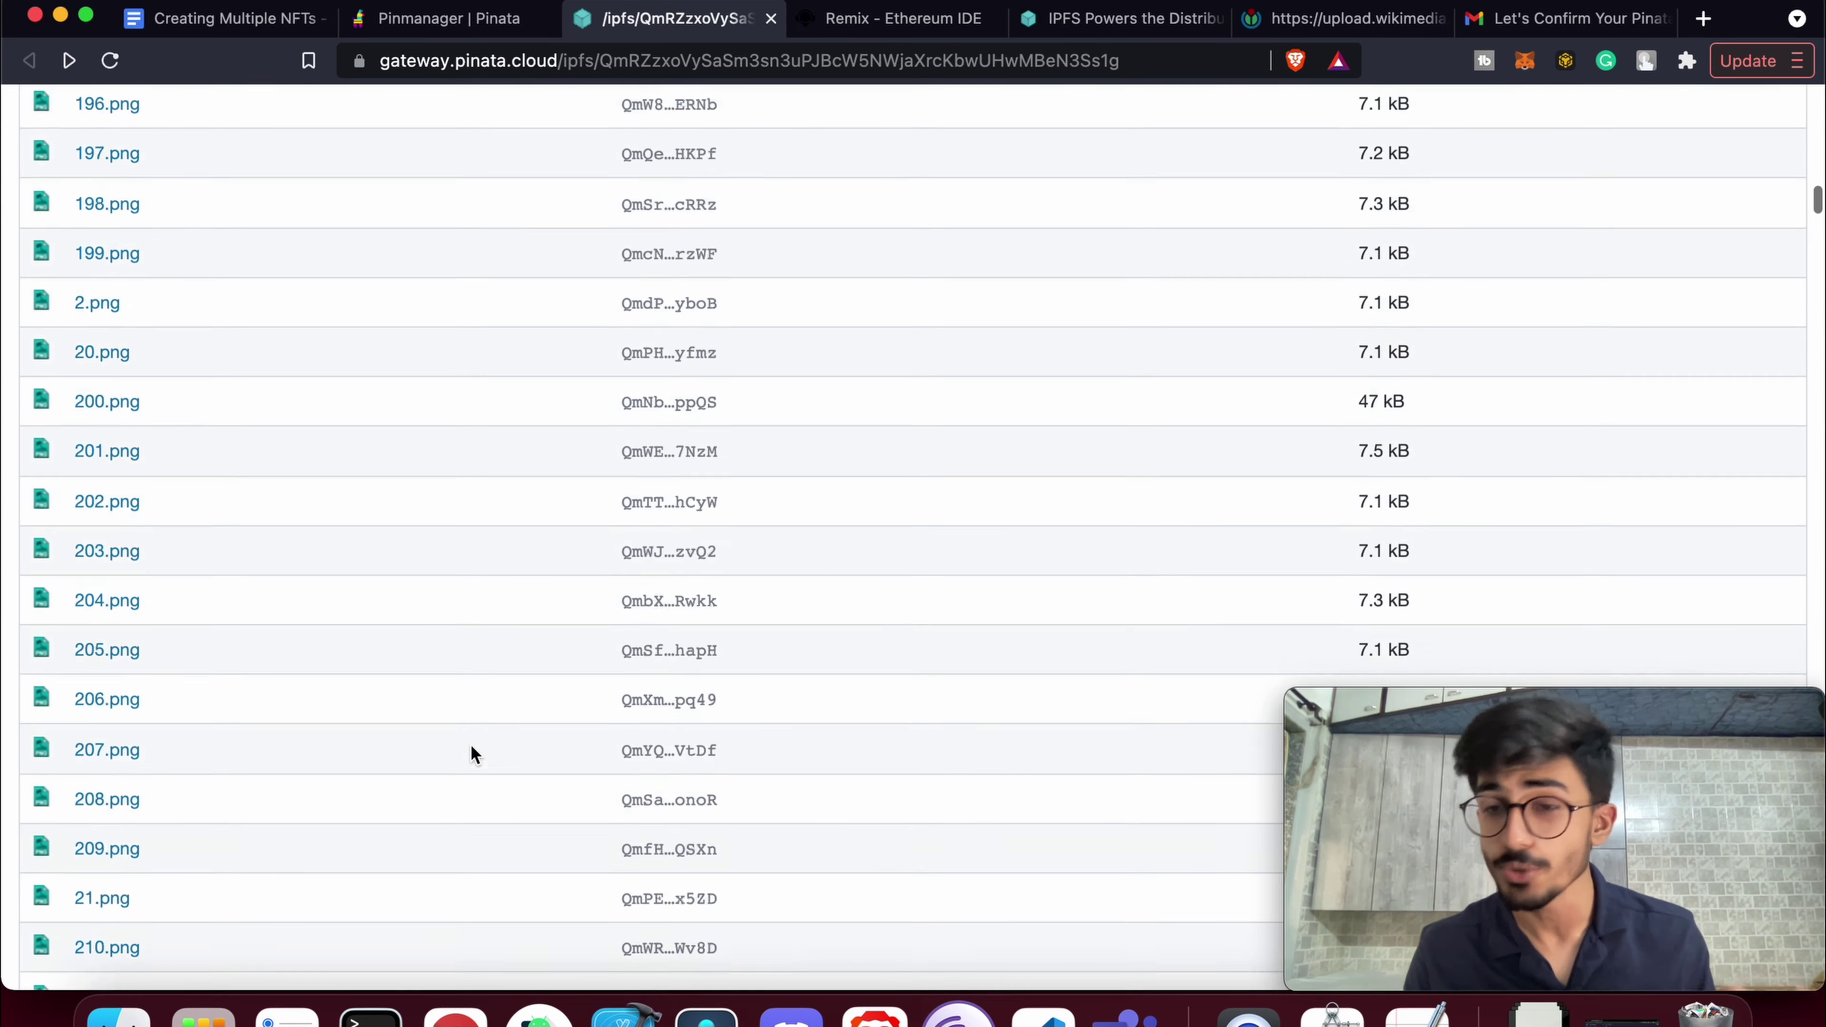
pyautogui.scroll(-20, 472, 754)
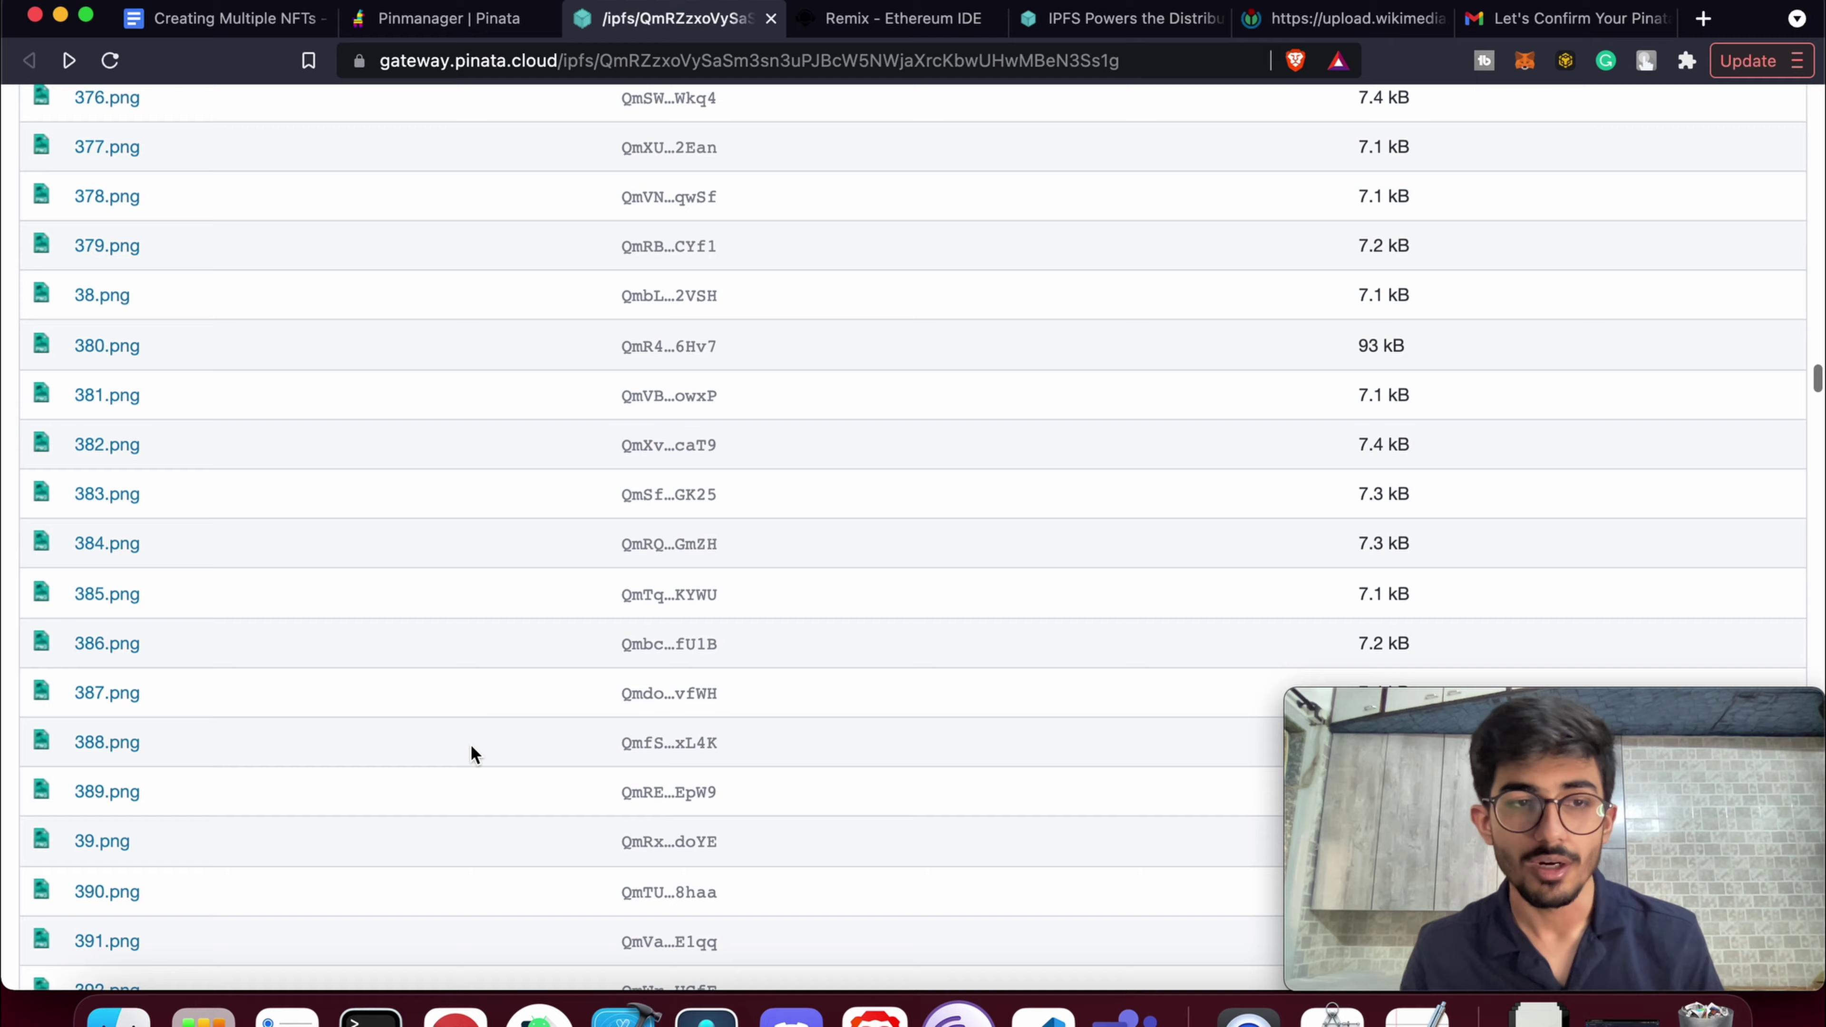
pyautogui.scroll(-20, 472, 754)
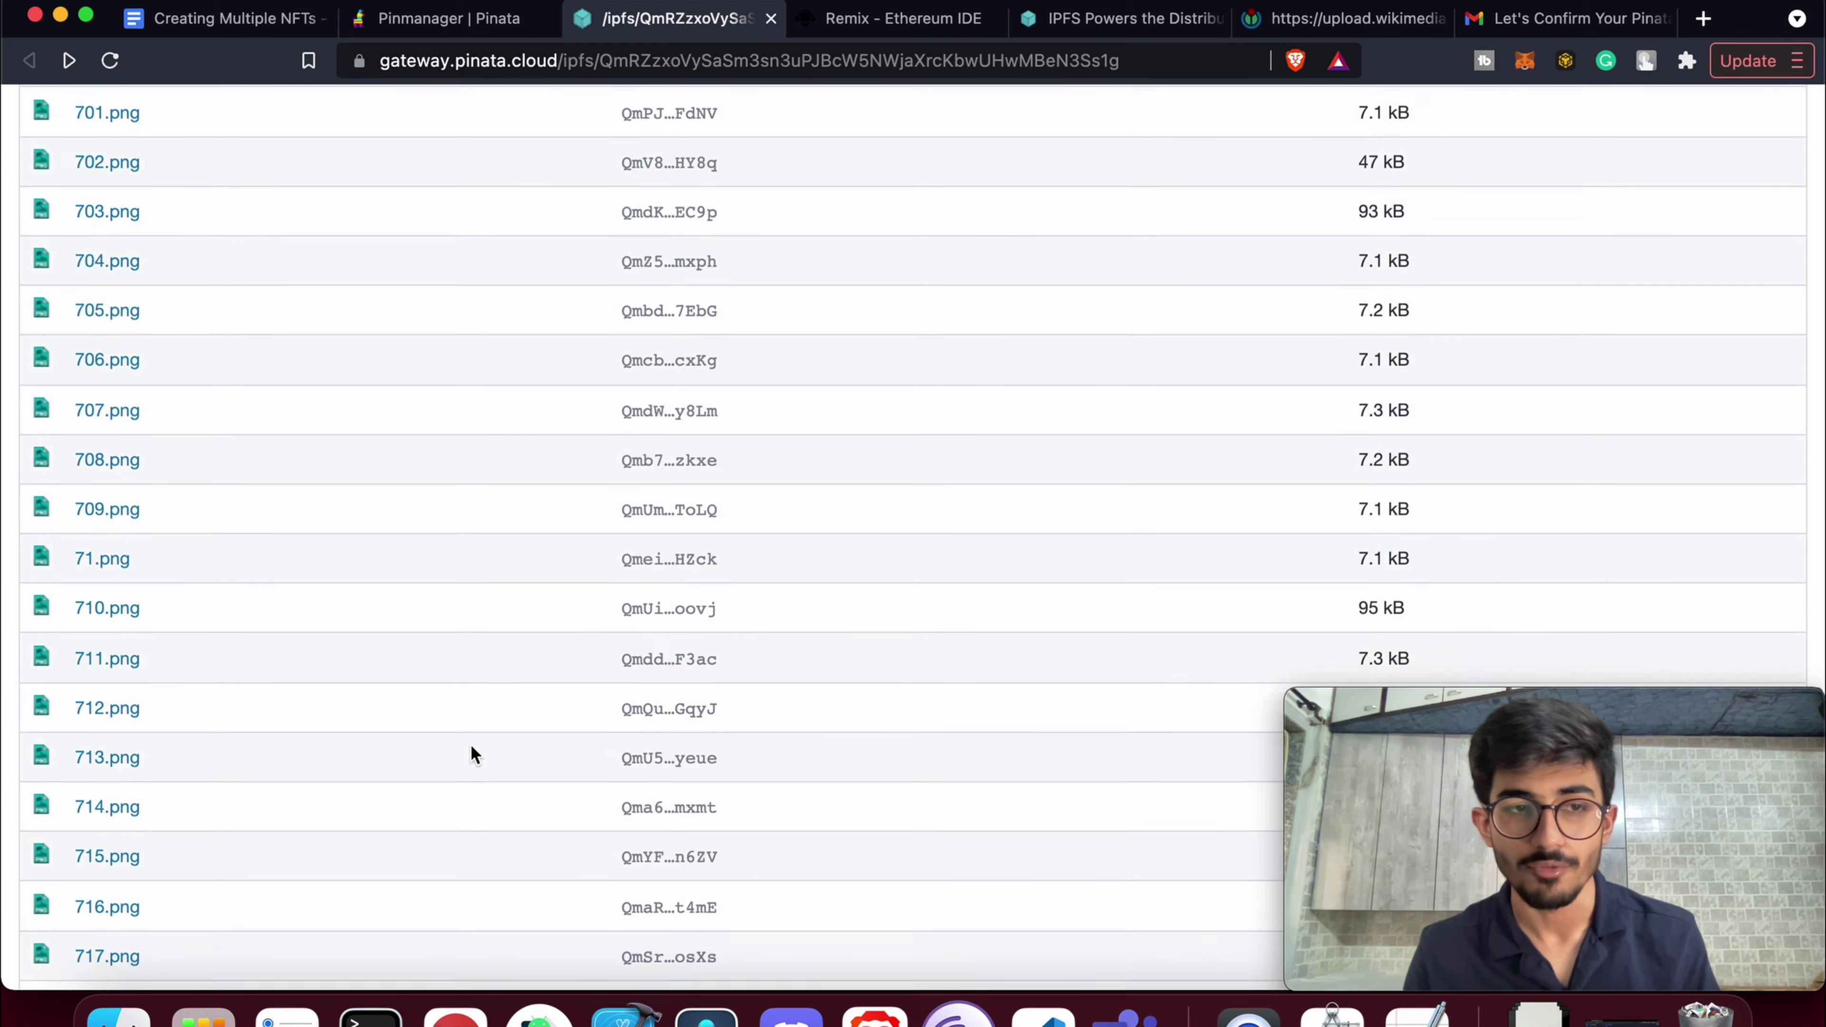
pyautogui.scroll(-20, 472, 754)
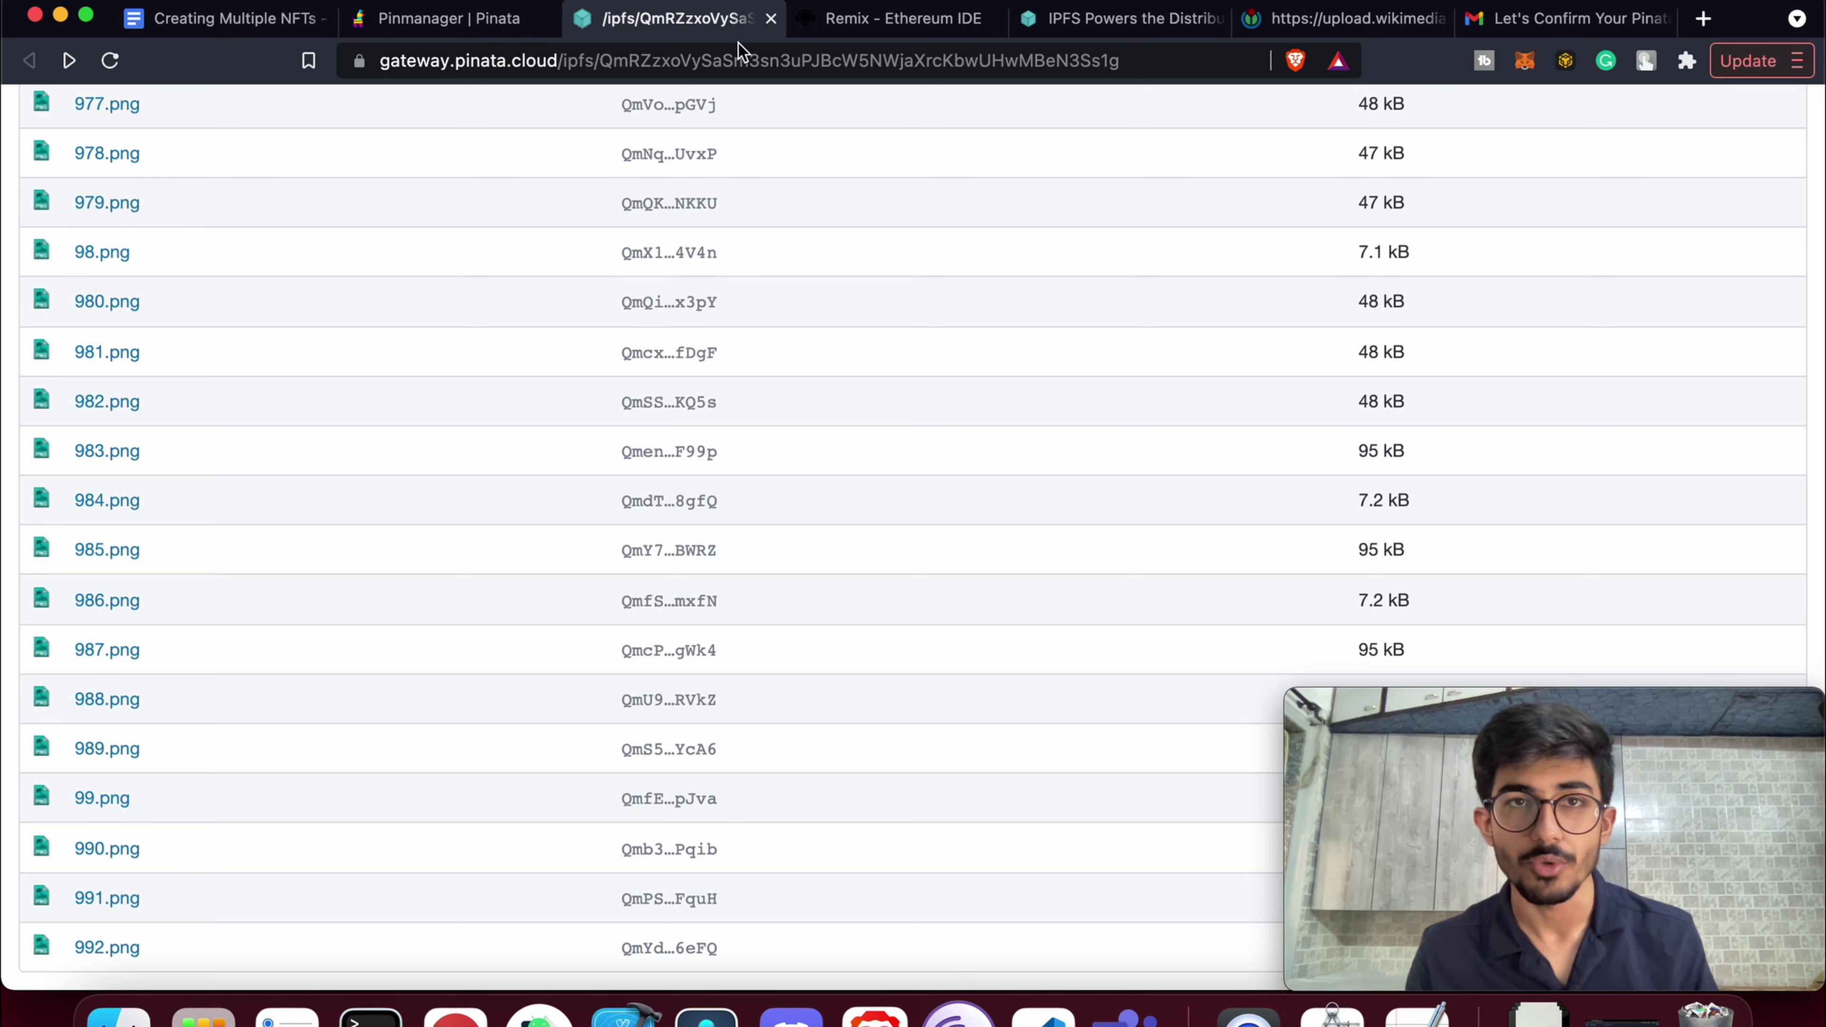
# Close the gateway listing and scroll Pinata's file list back to the top
pyautogui.click(771, 18)
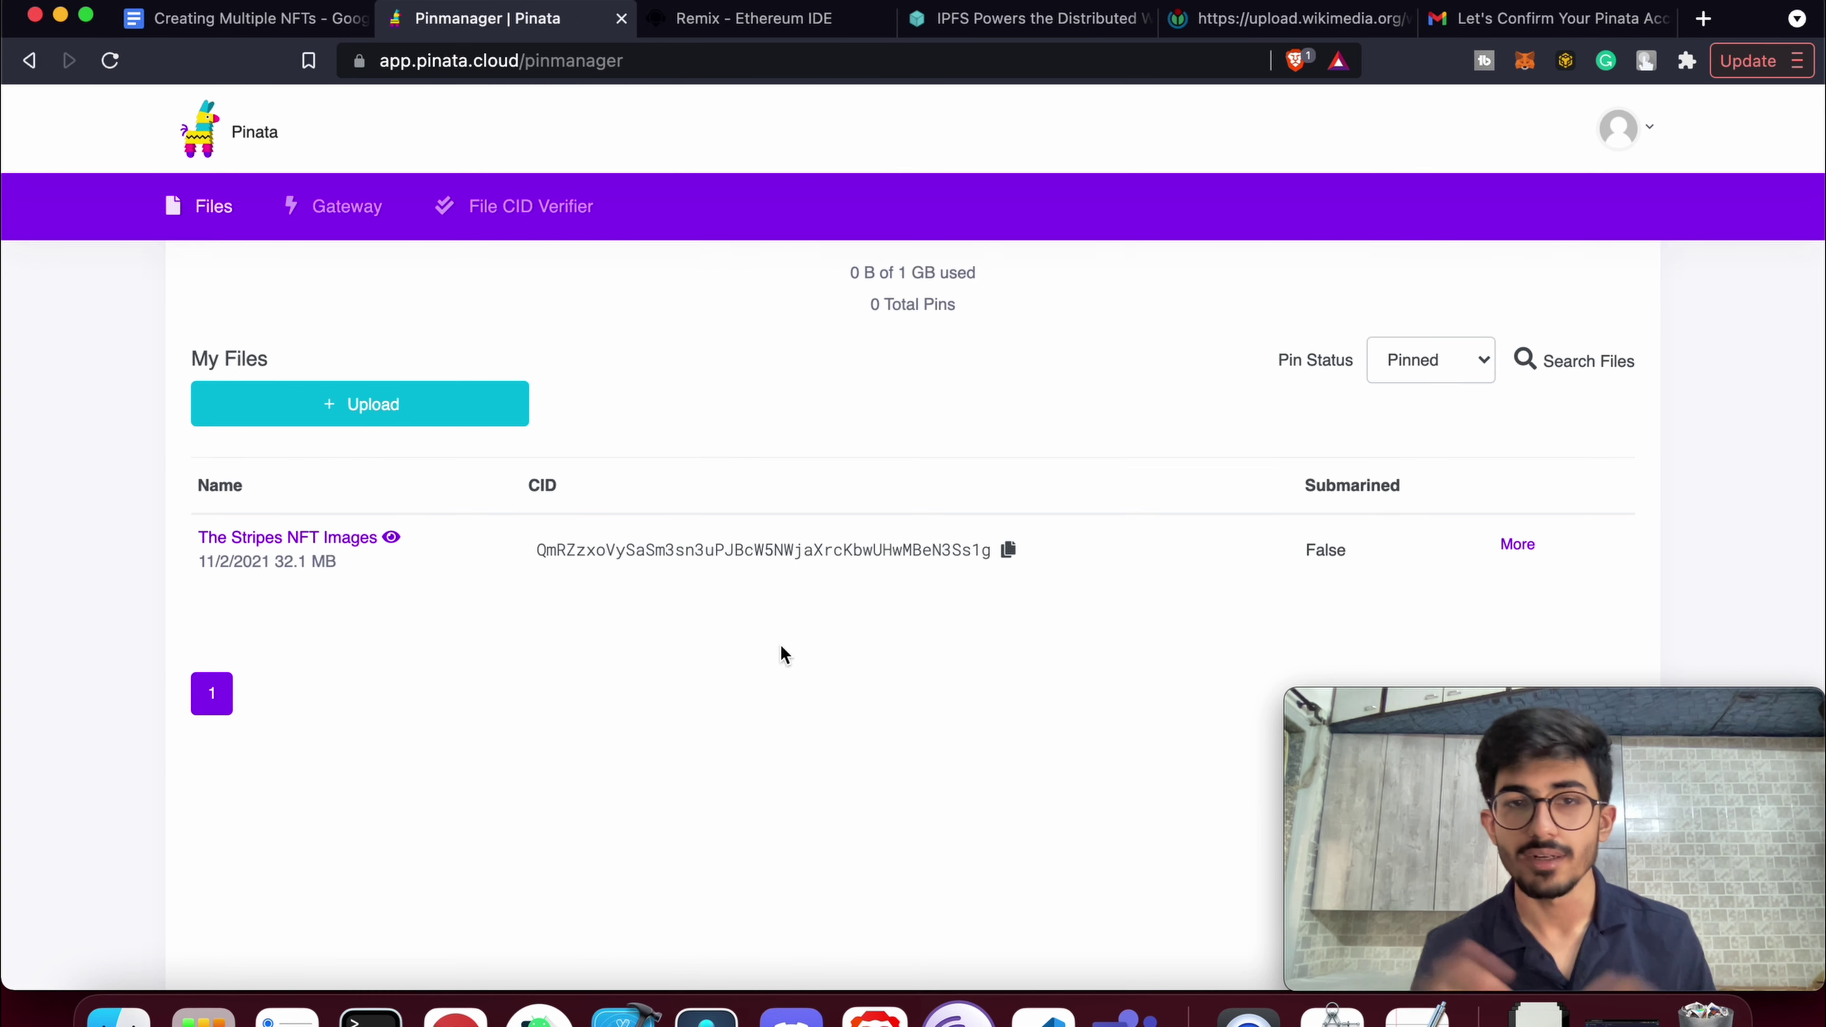
pyautogui.scroll(5, 780, 644)
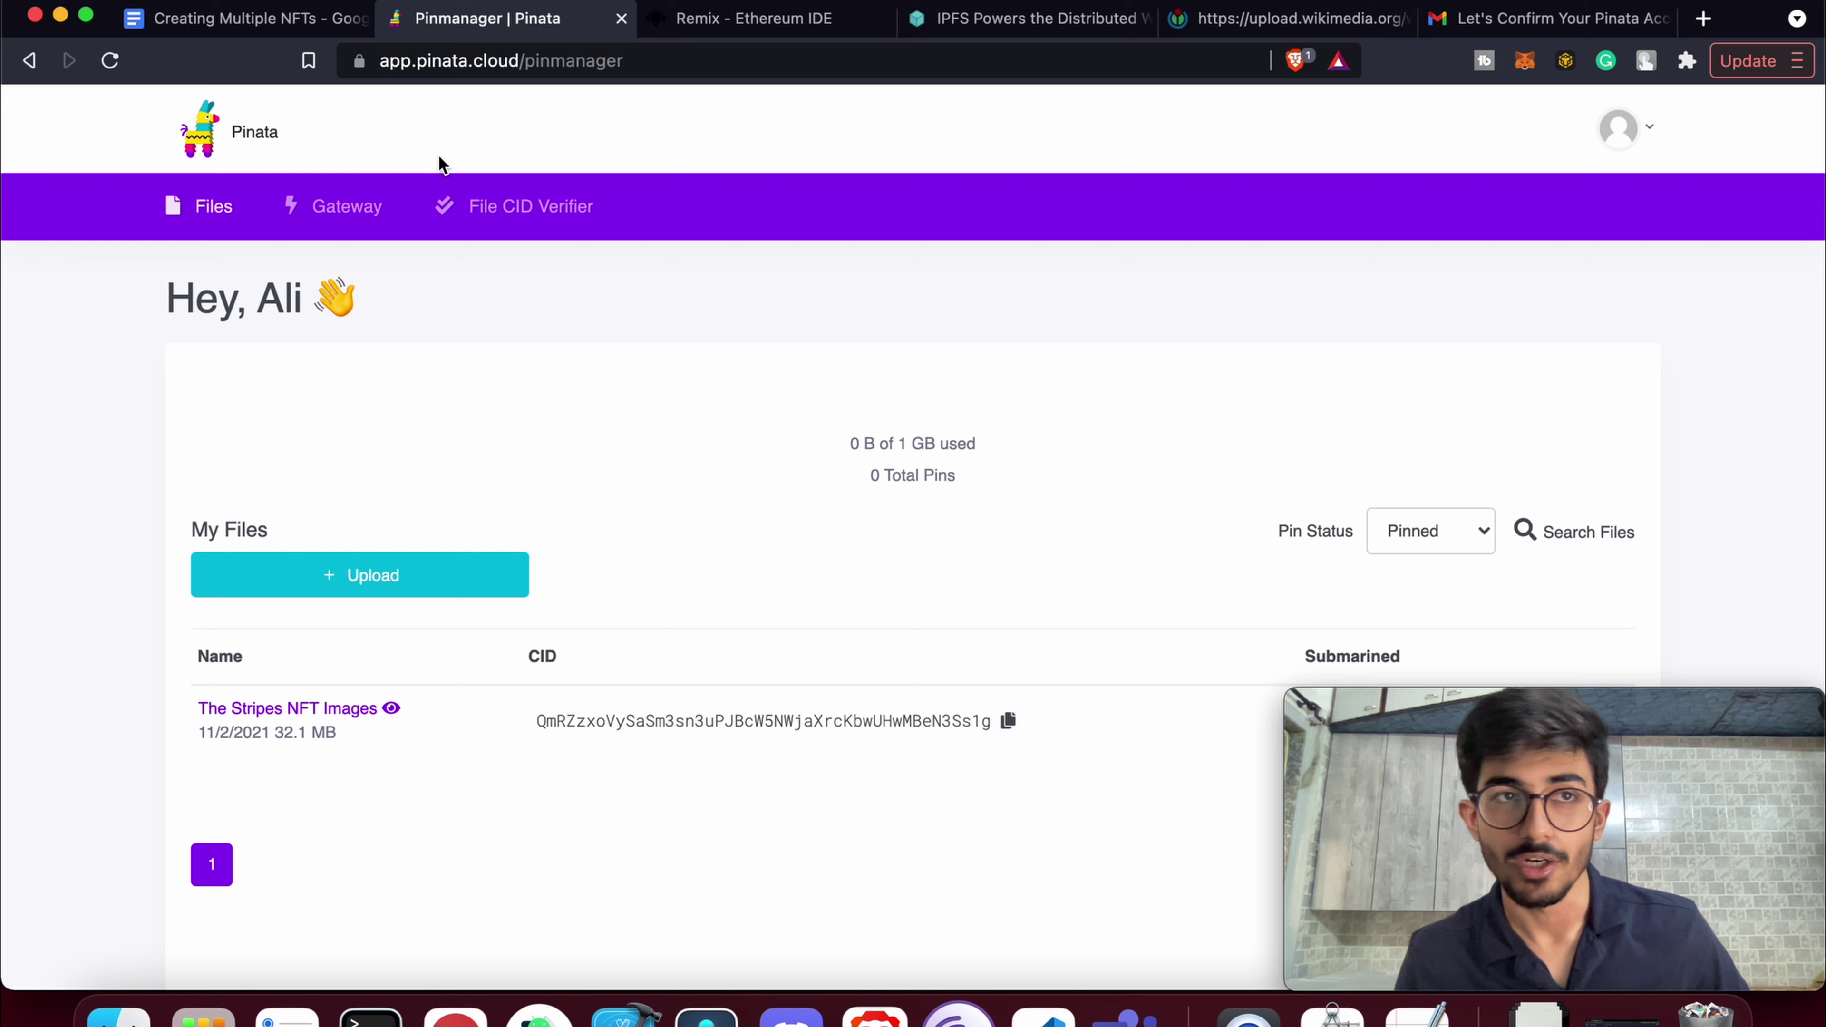
# Highlight the Step 2 and Step 3 sections of the Creating Multiple NFTs notes in turn
pyautogui.click(288, 18)
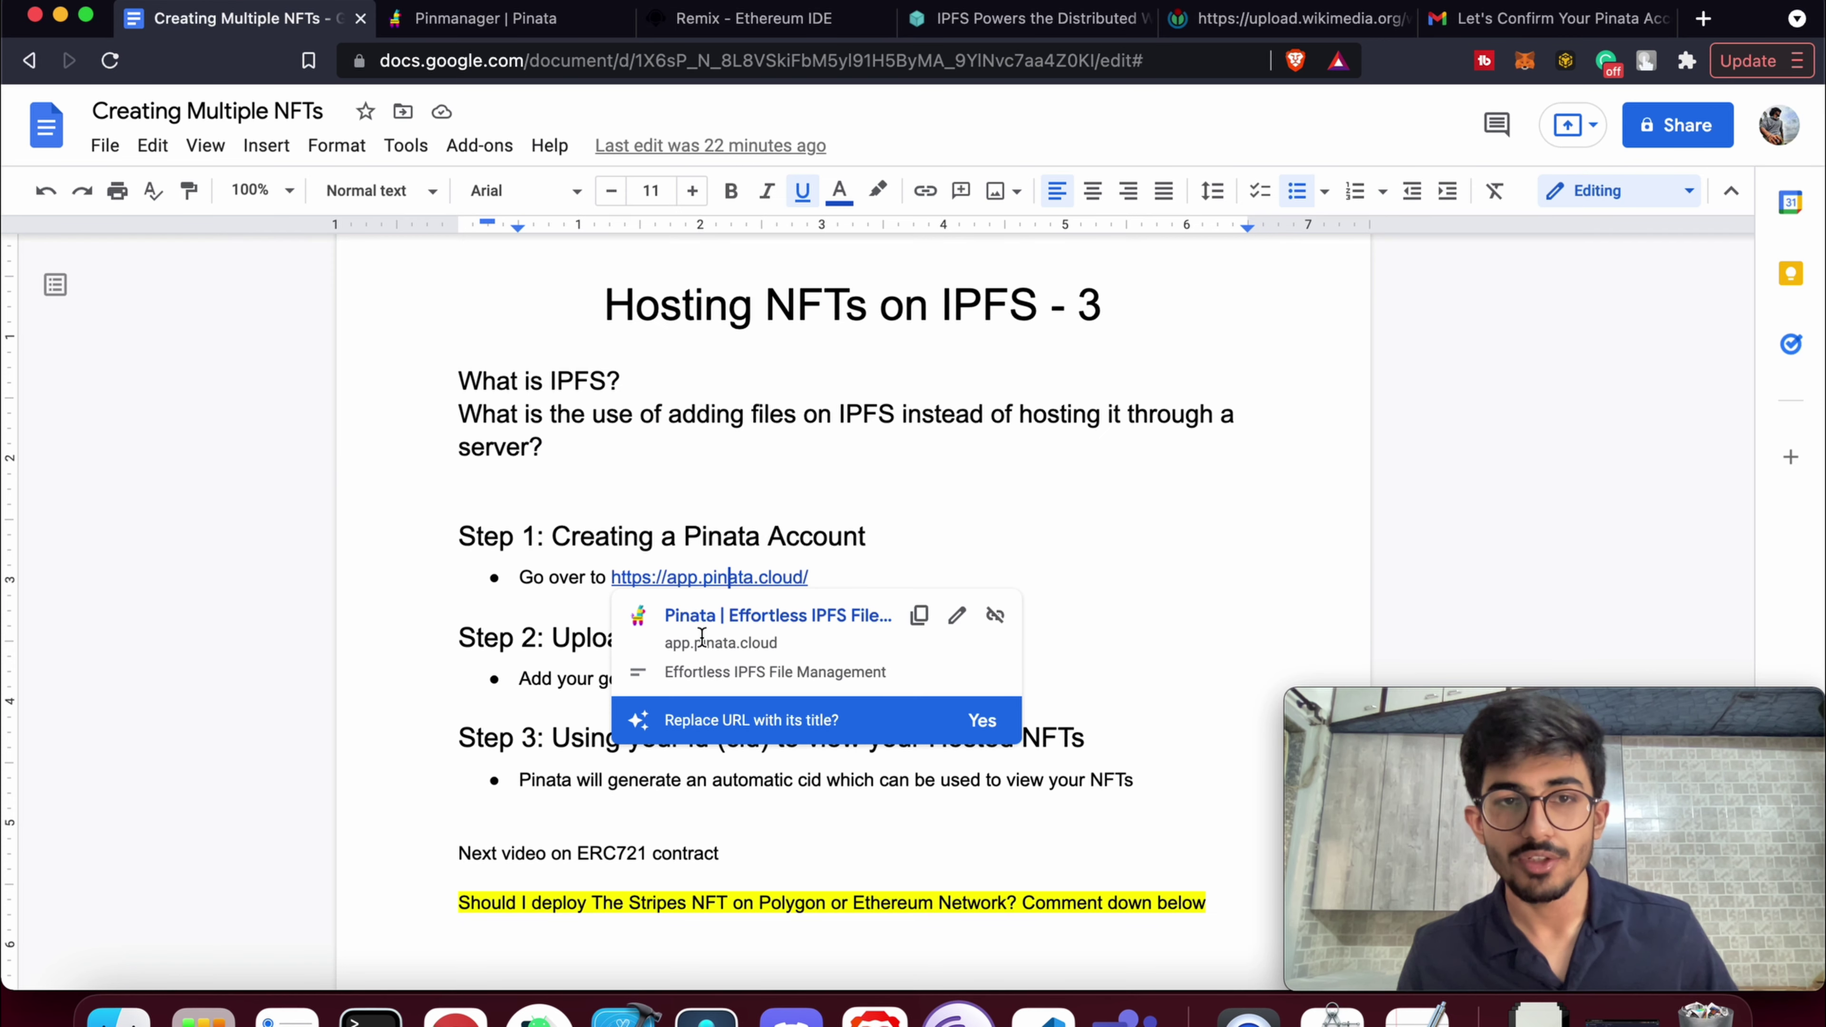
pyautogui.click(895, 544)
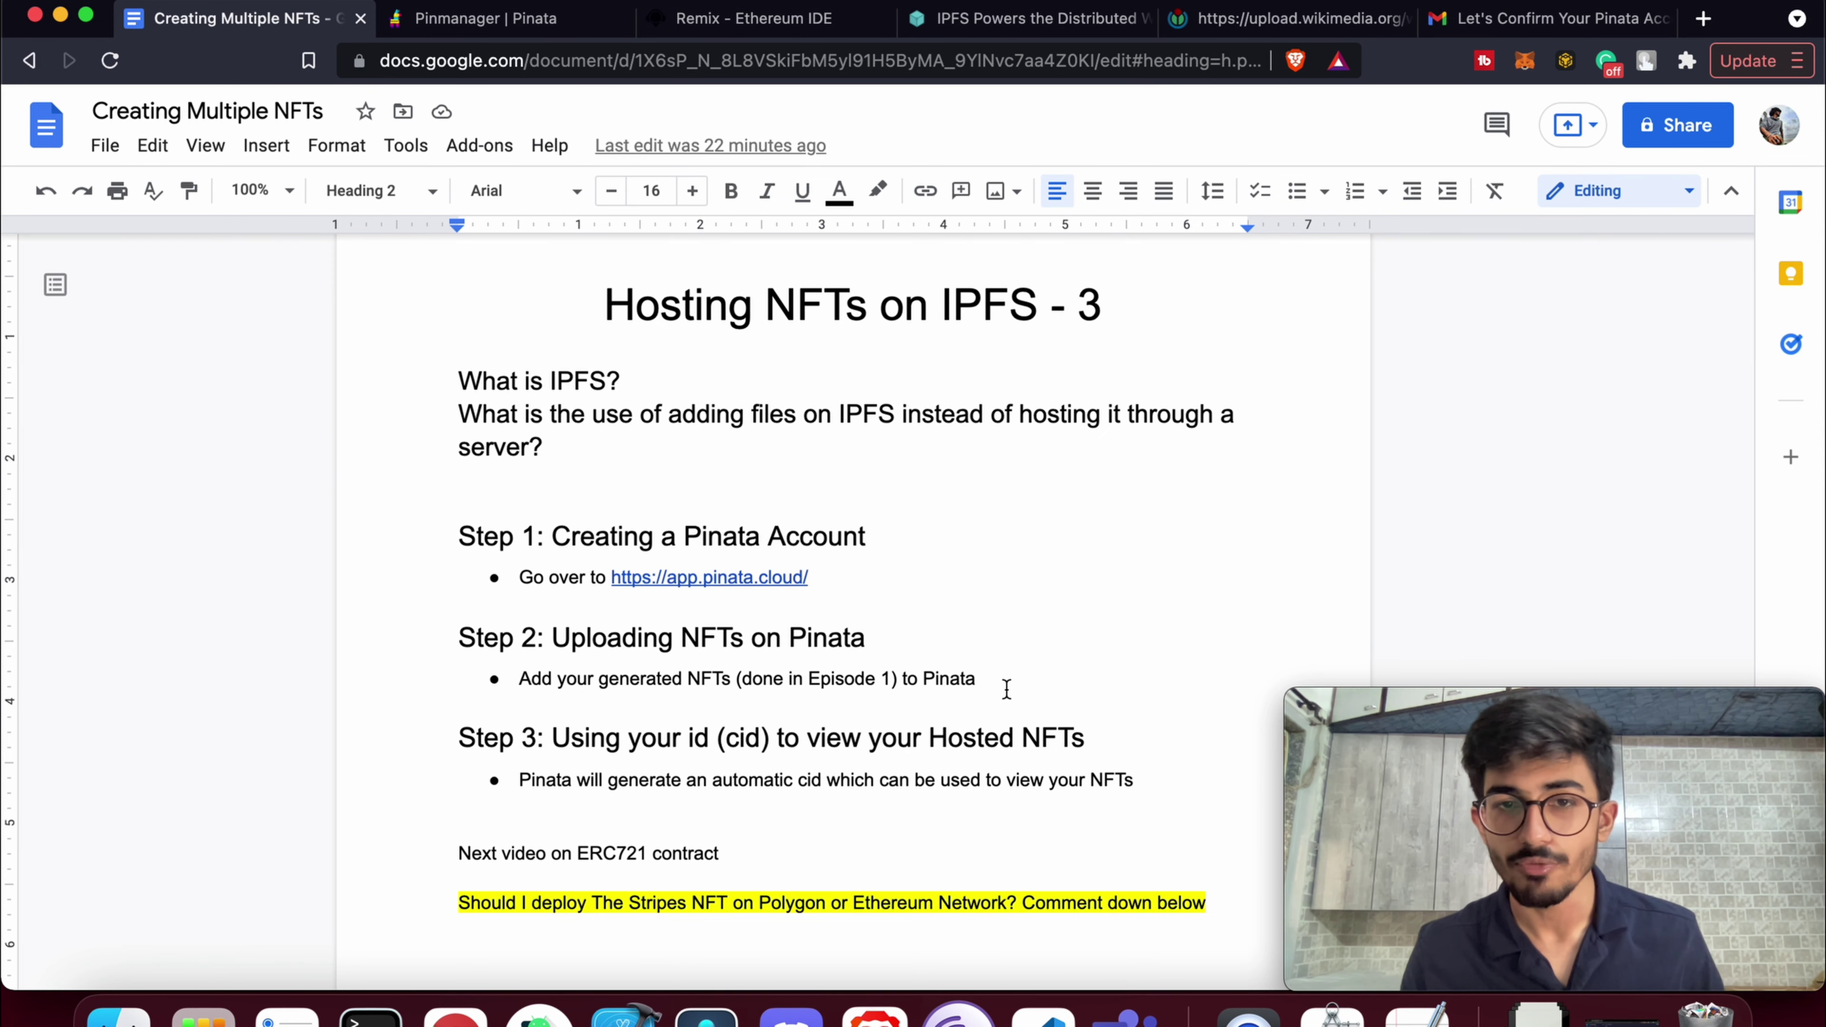
pyautogui.moveTo(1006, 689); pyautogui.dragTo(545, 648)
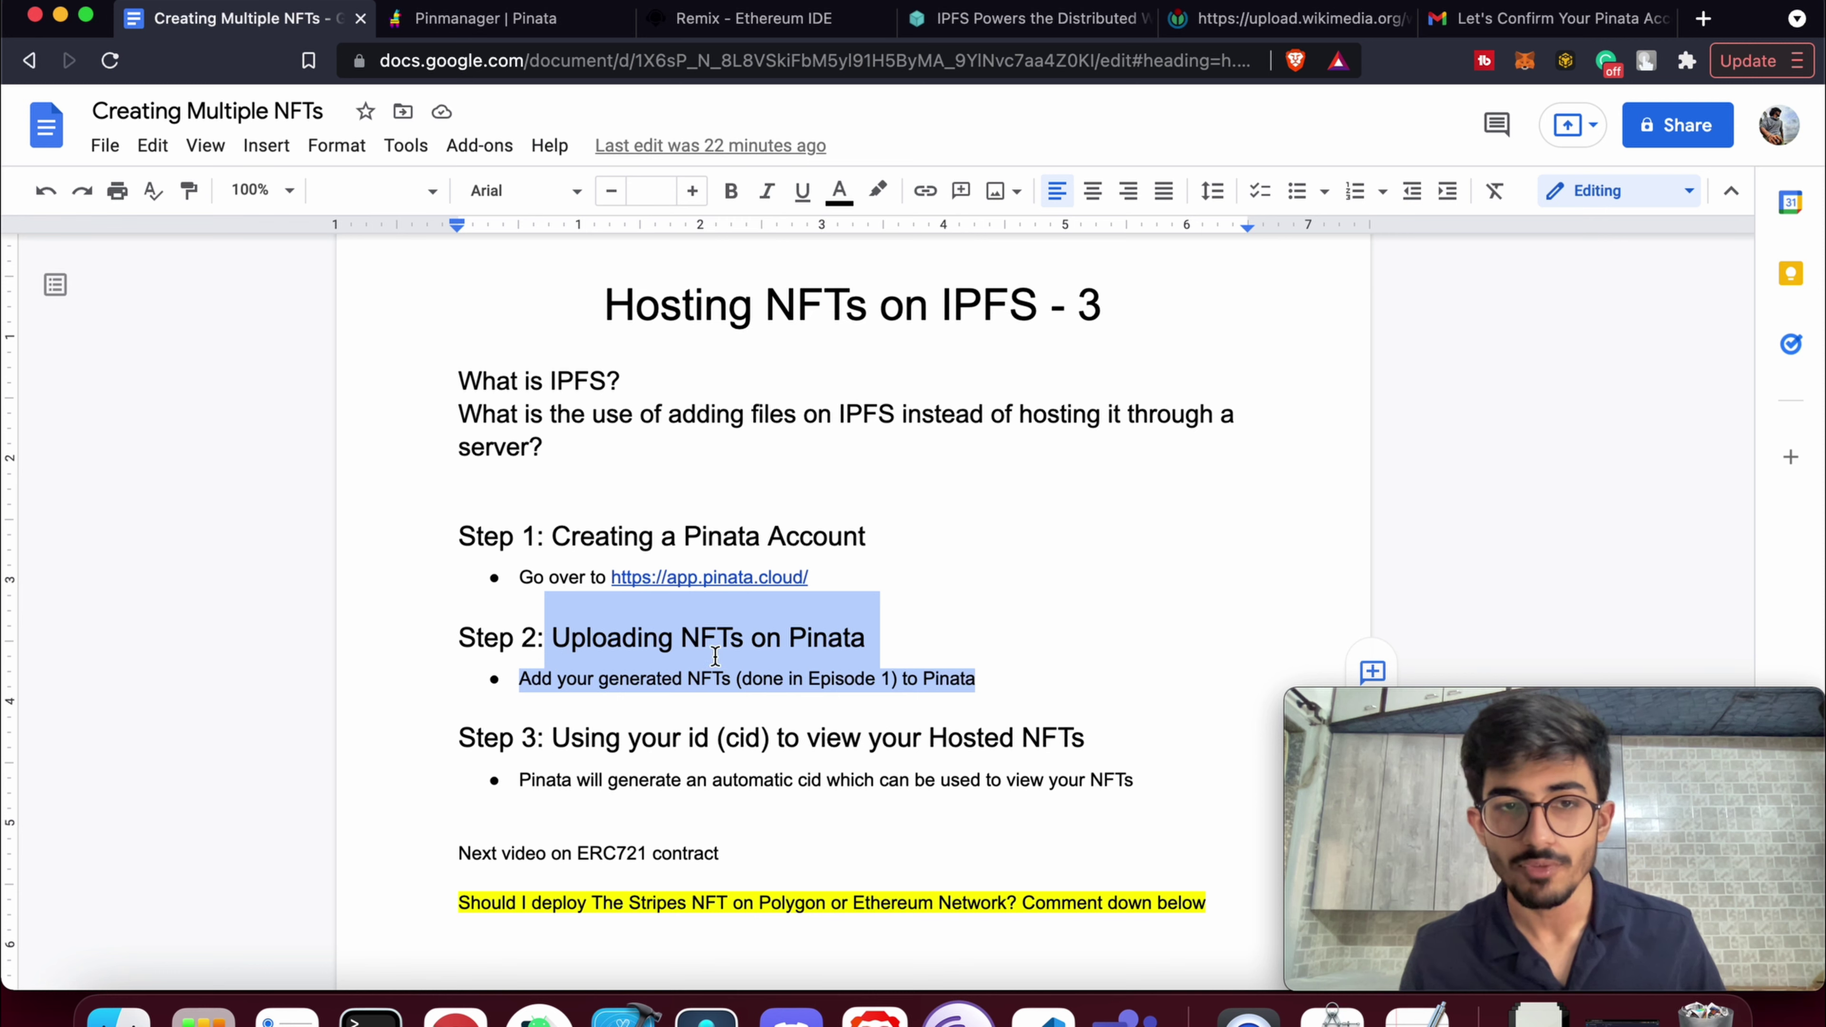
pyautogui.click(715, 639)
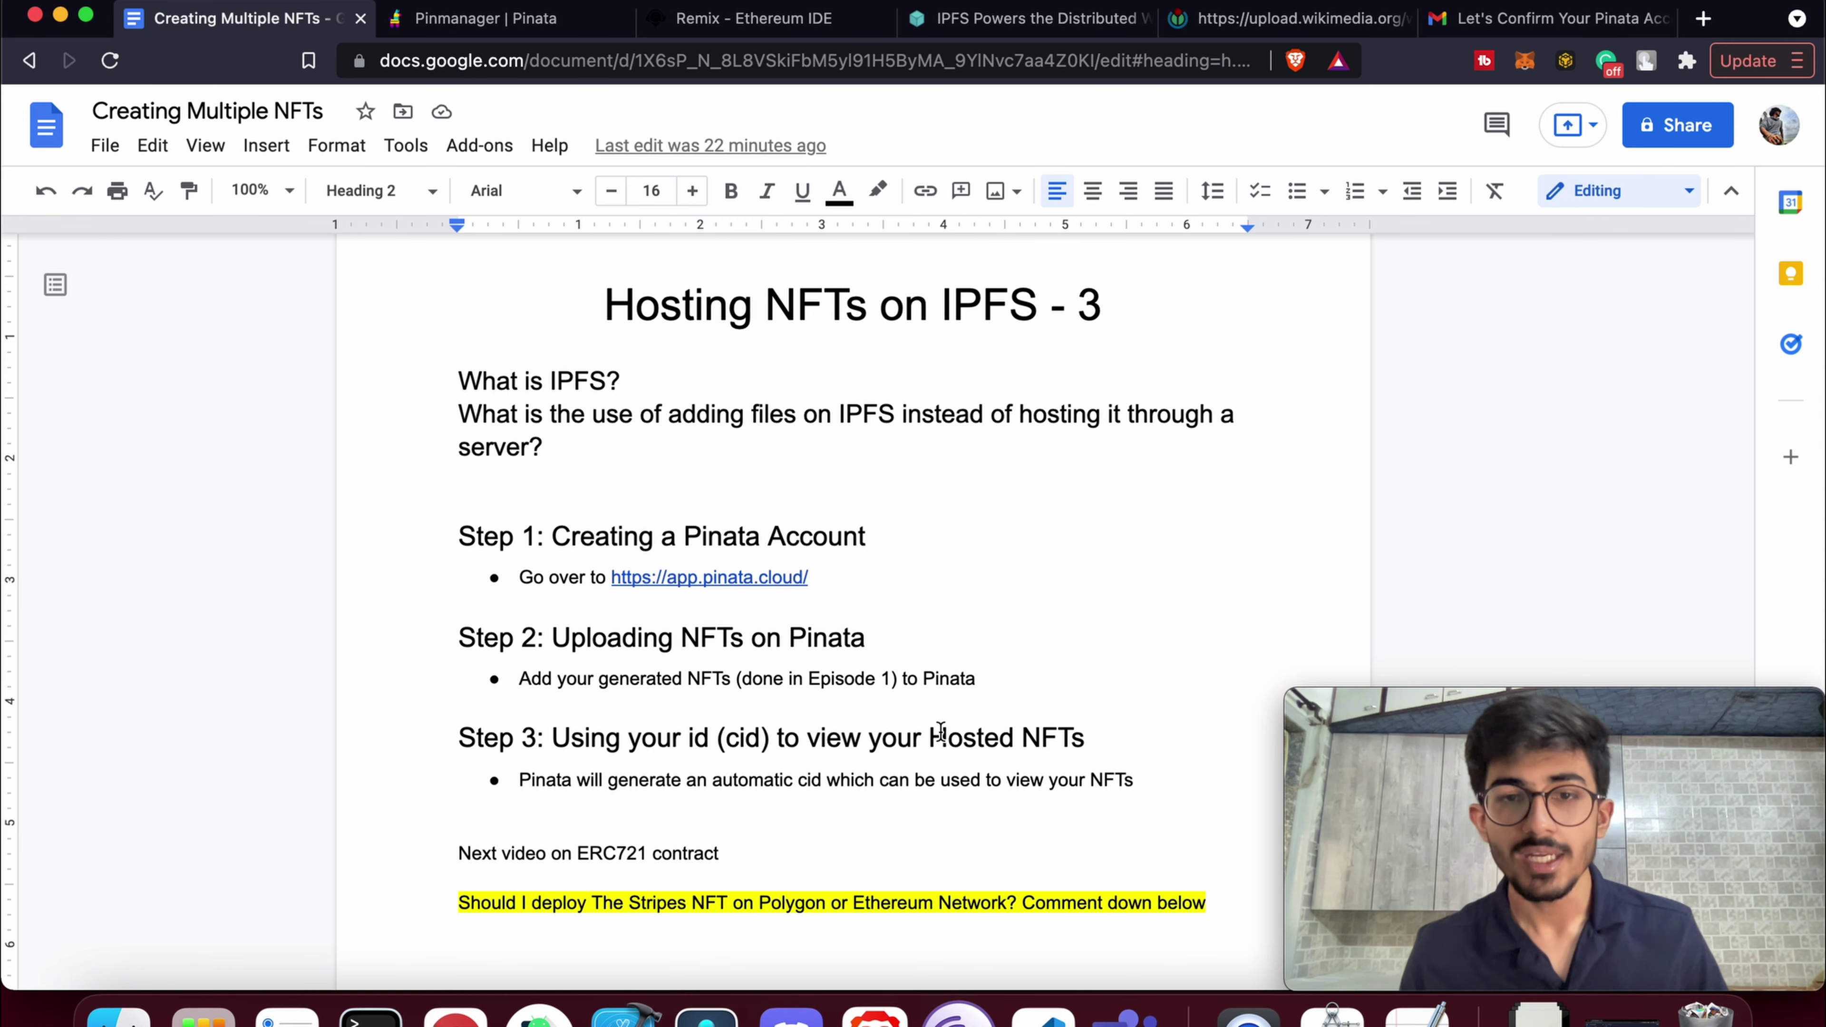
pyautogui.moveTo(1141, 782); pyautogui.dragTo(461, 746)
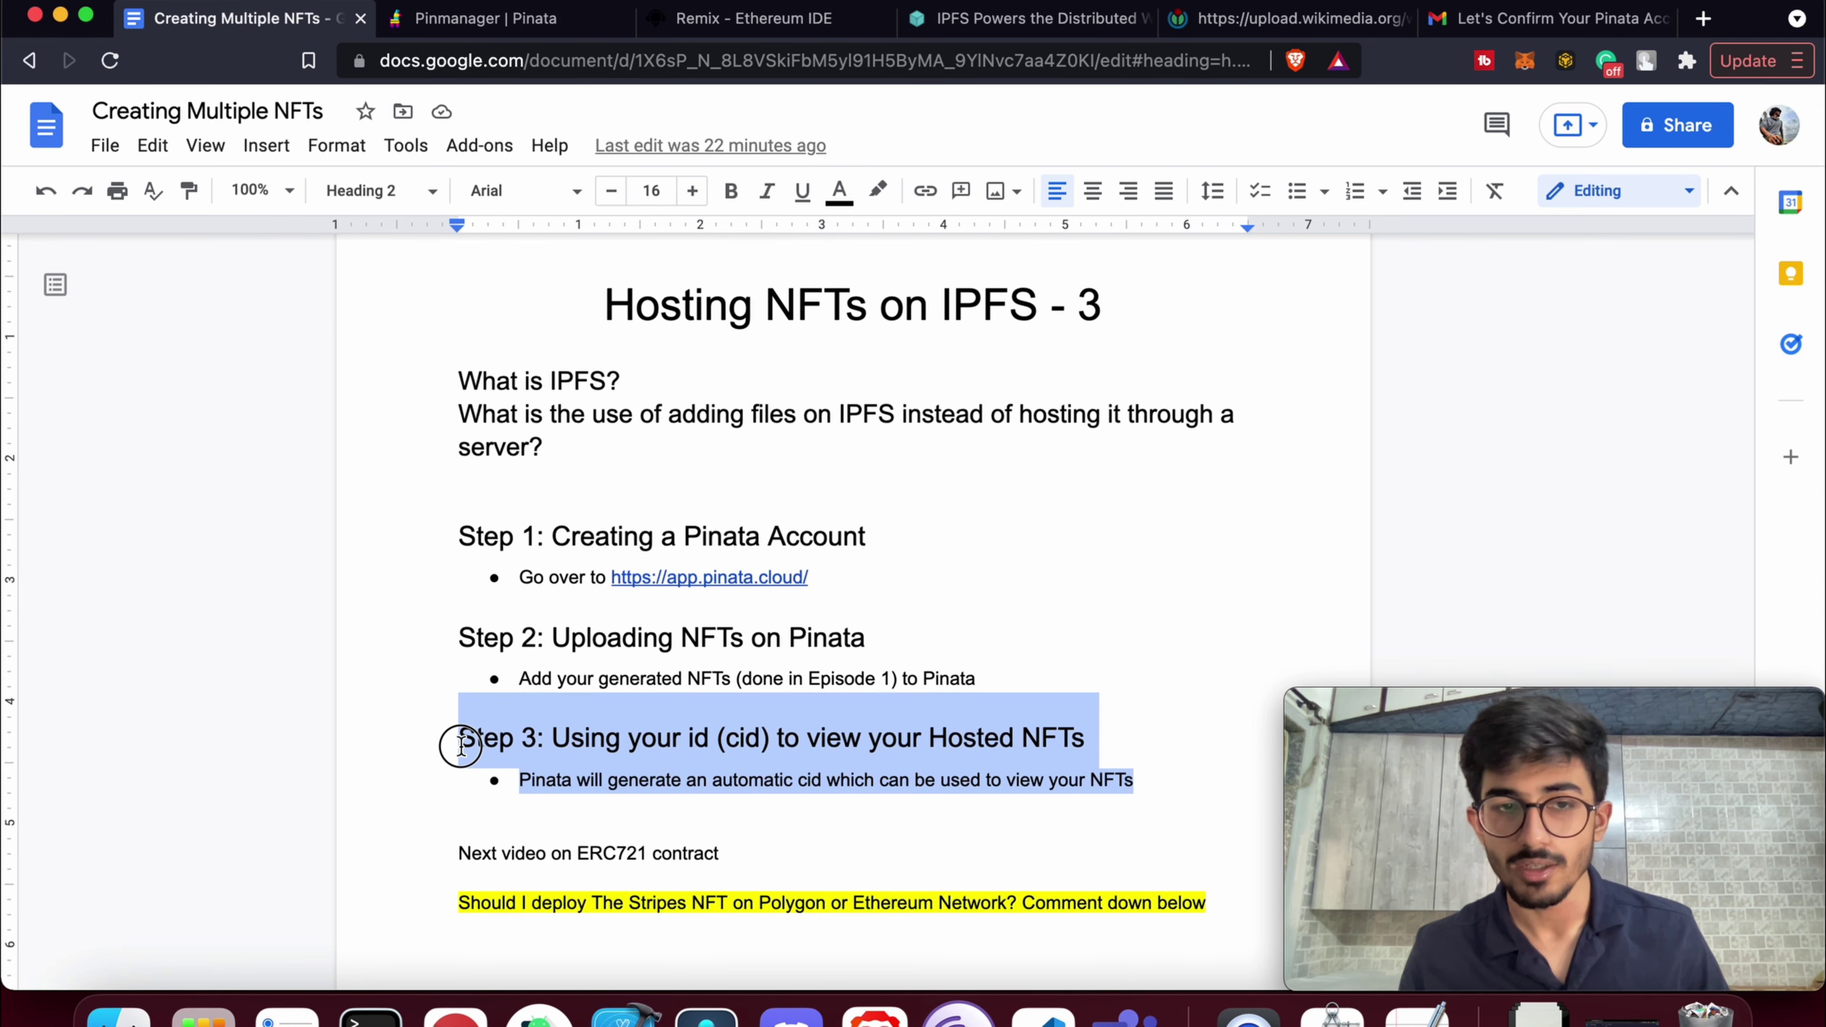
pyautogui.click(679, 741)
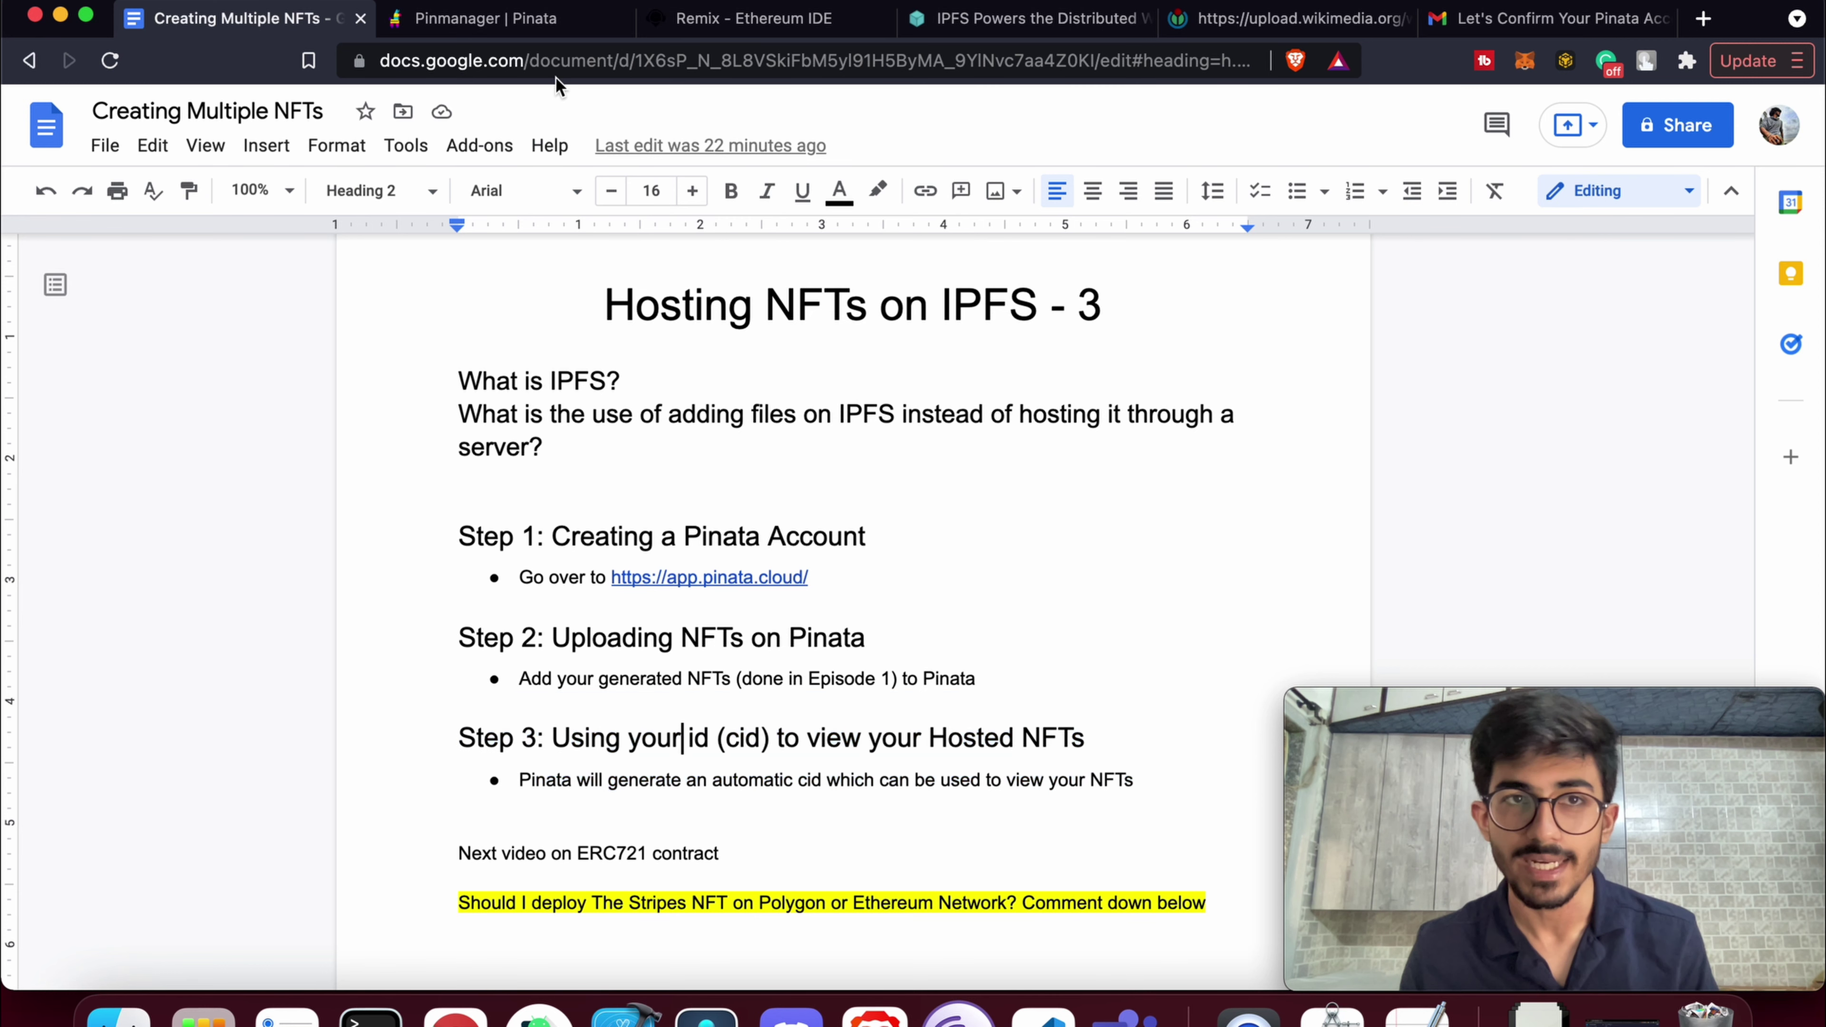
# Copy the CID of The Stripes NFT Images and scroll to TheStripesNFT.sol's constructor in Remix
pyautogui.click(509, 9)
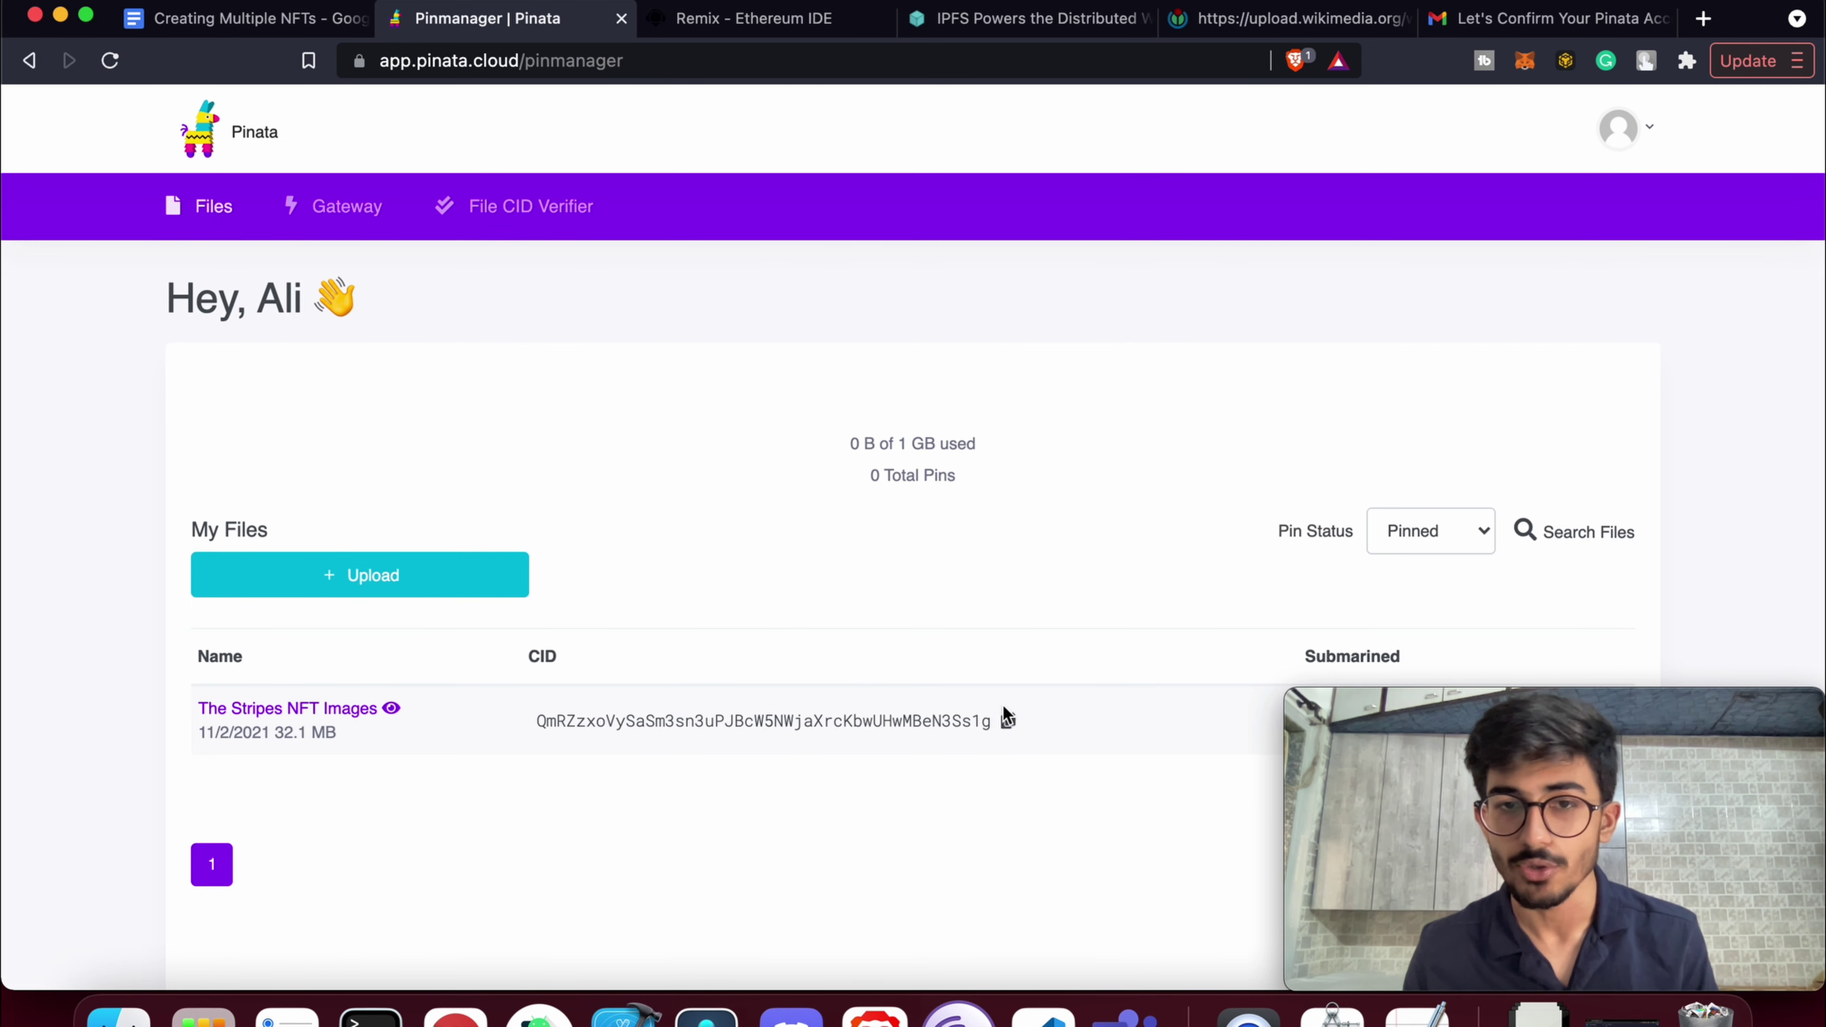
pyautogui.click(1010, 724)
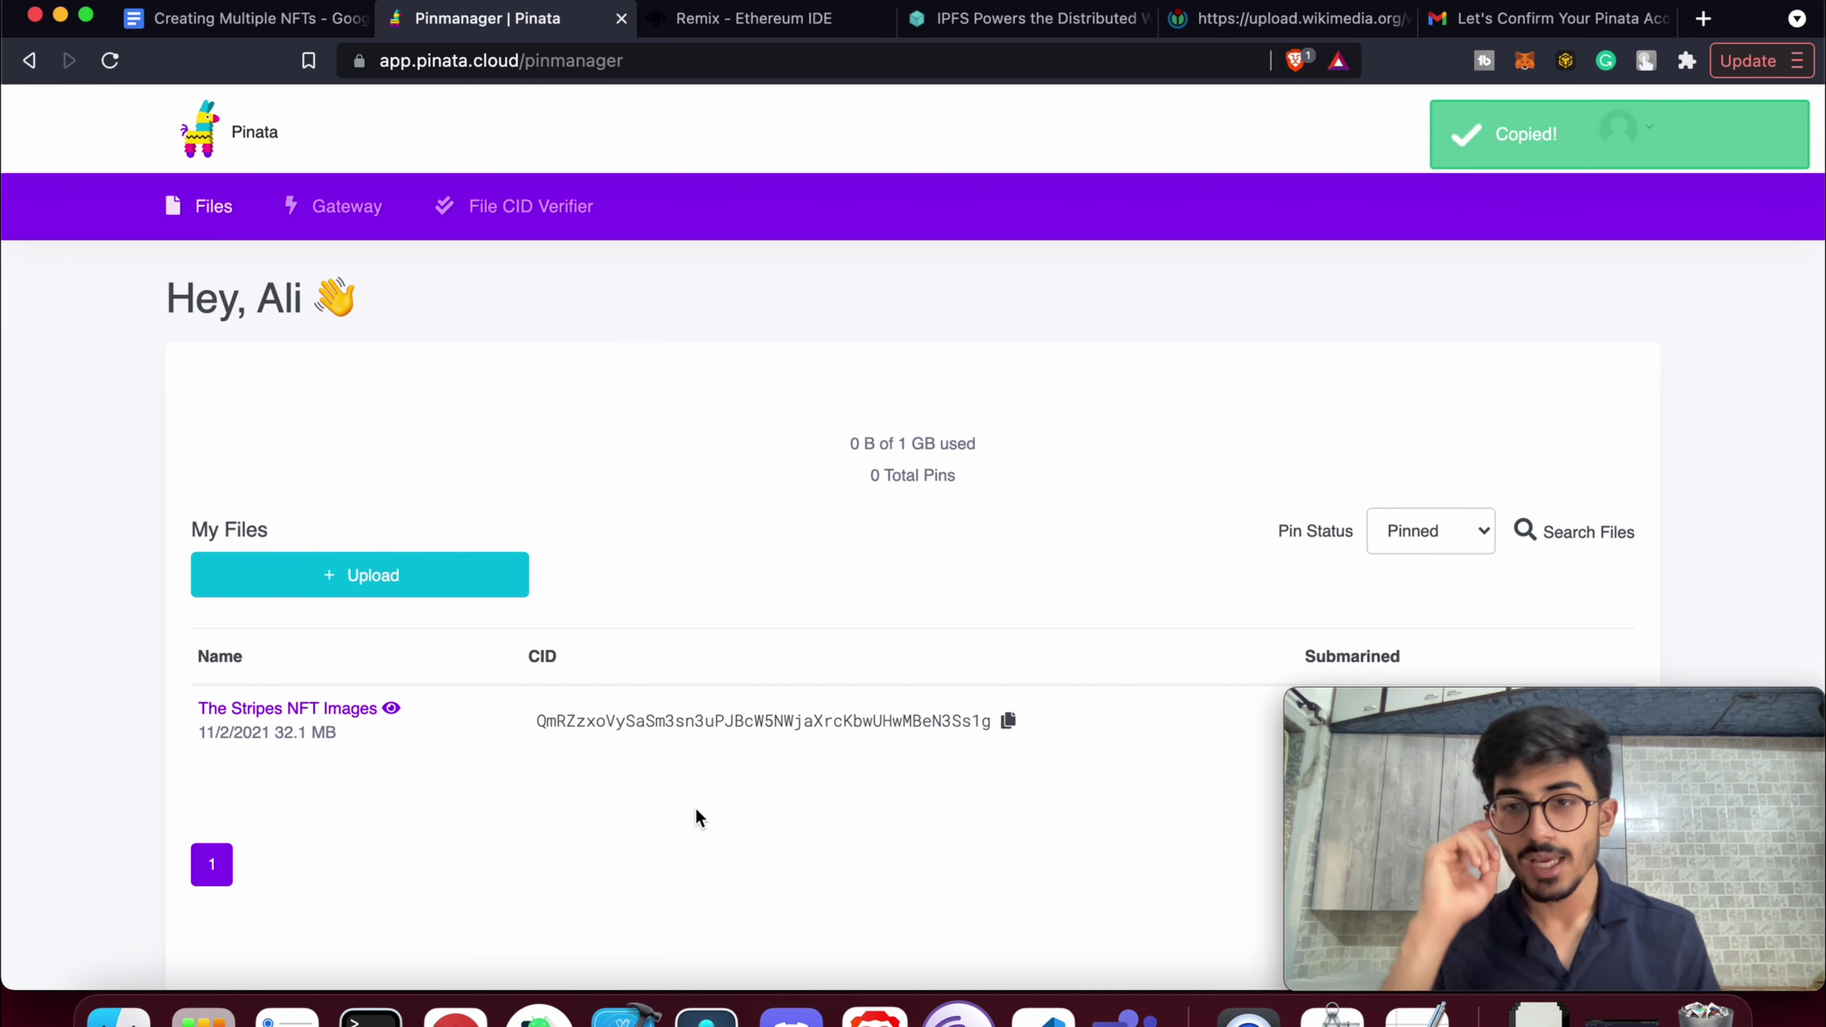
pyautogui.click(789, 22)
pyautogui.scroll(-3, 848, 633)
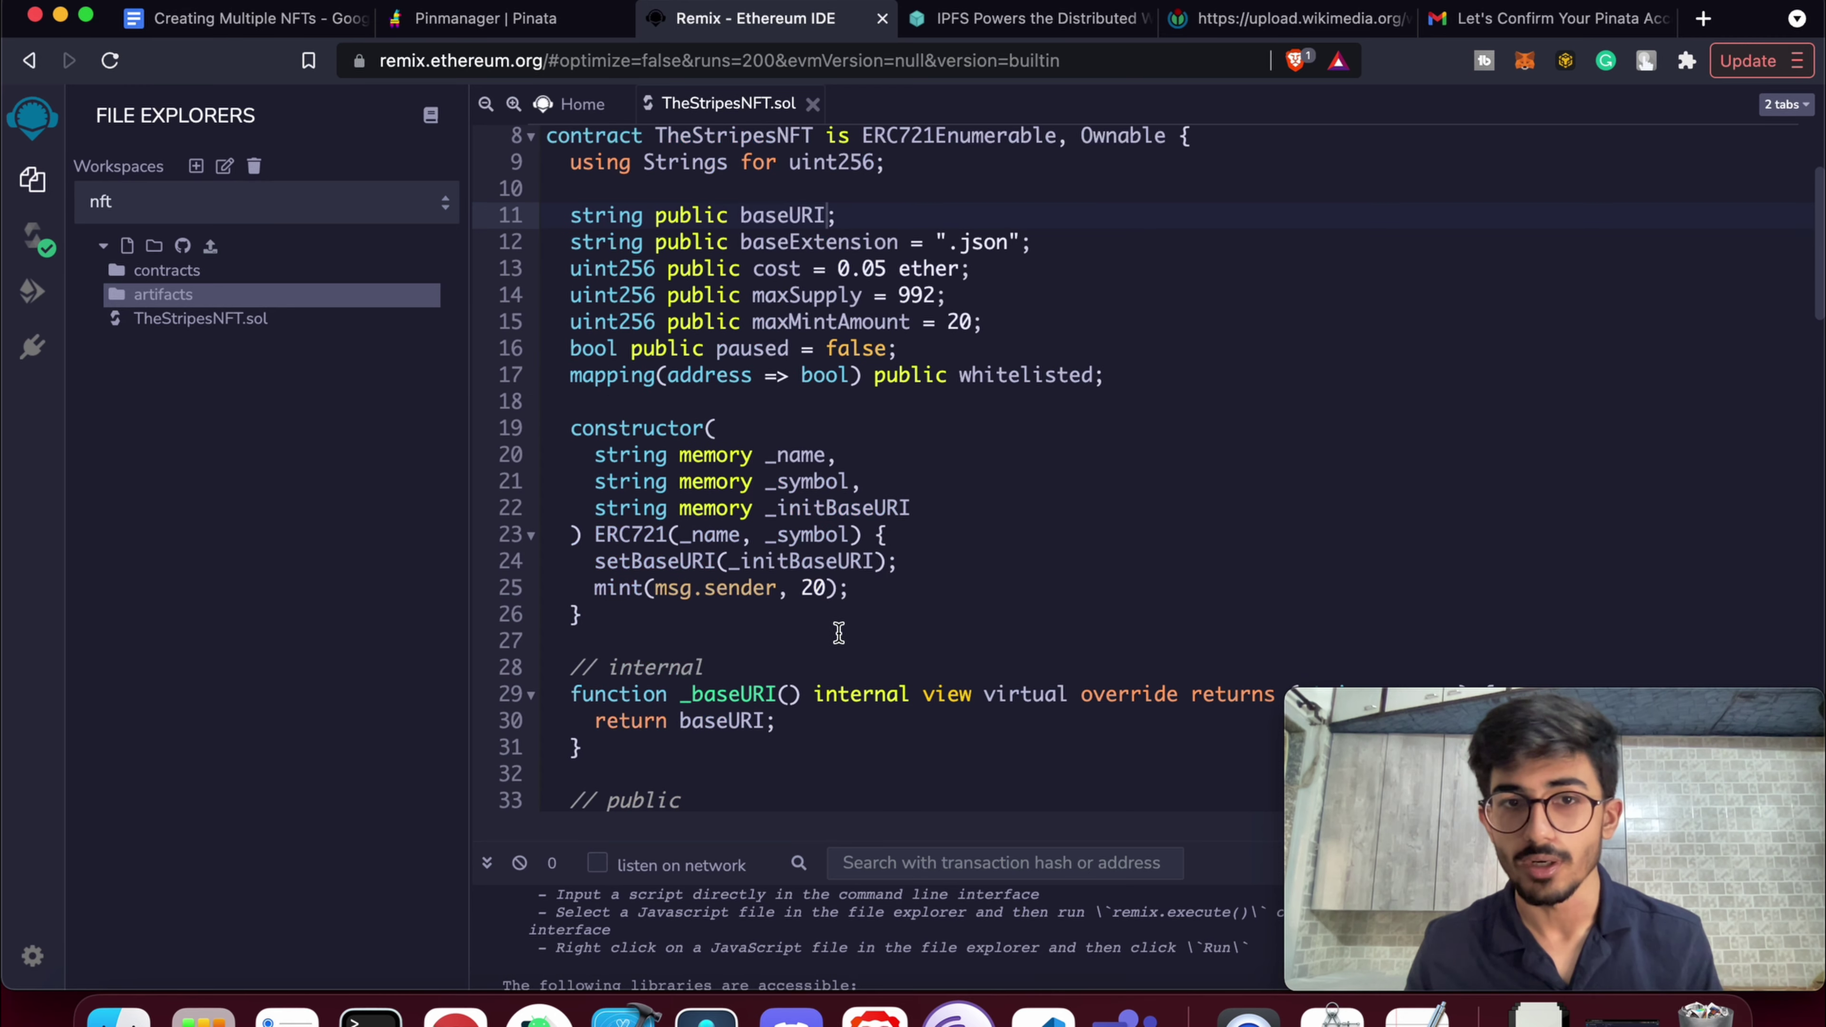
# Highlight _initBaseURI, expand the Deploy inputs to the _INITBASEURI field, then return to Google Docs
pyautogui.doubleClick(831, 508)
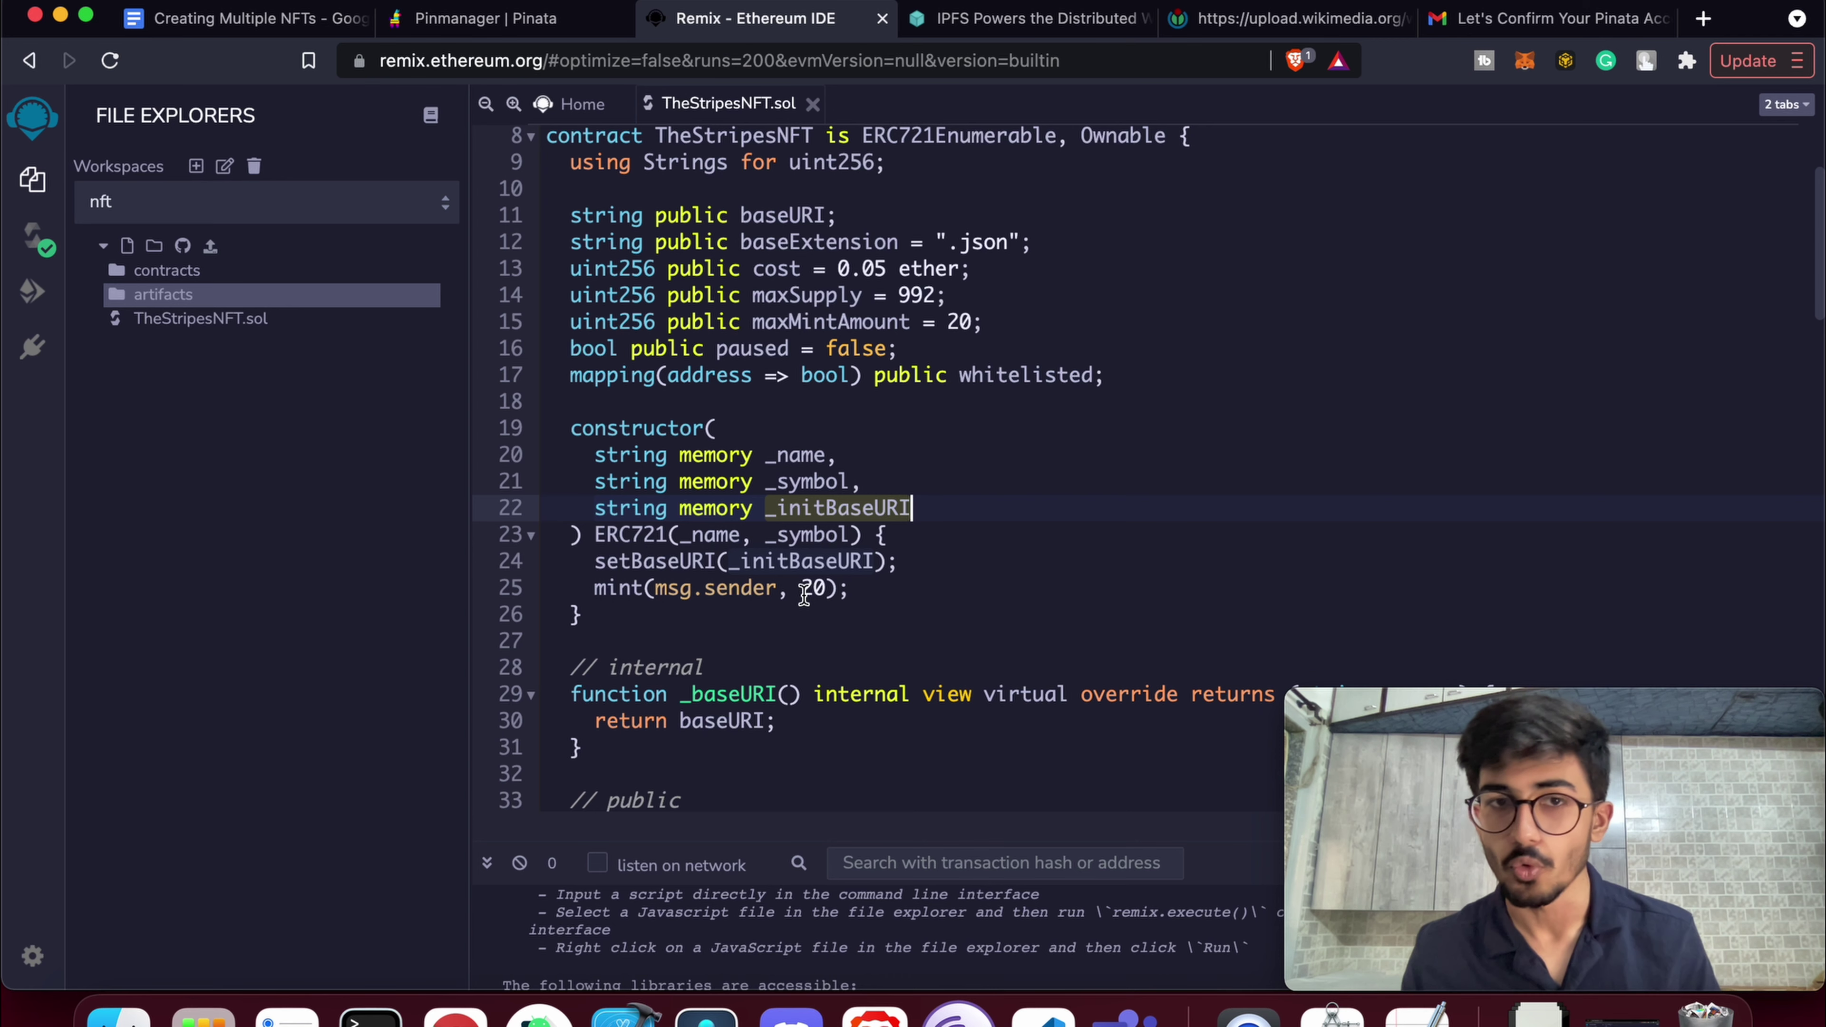
pyautogui.click(32, 292)
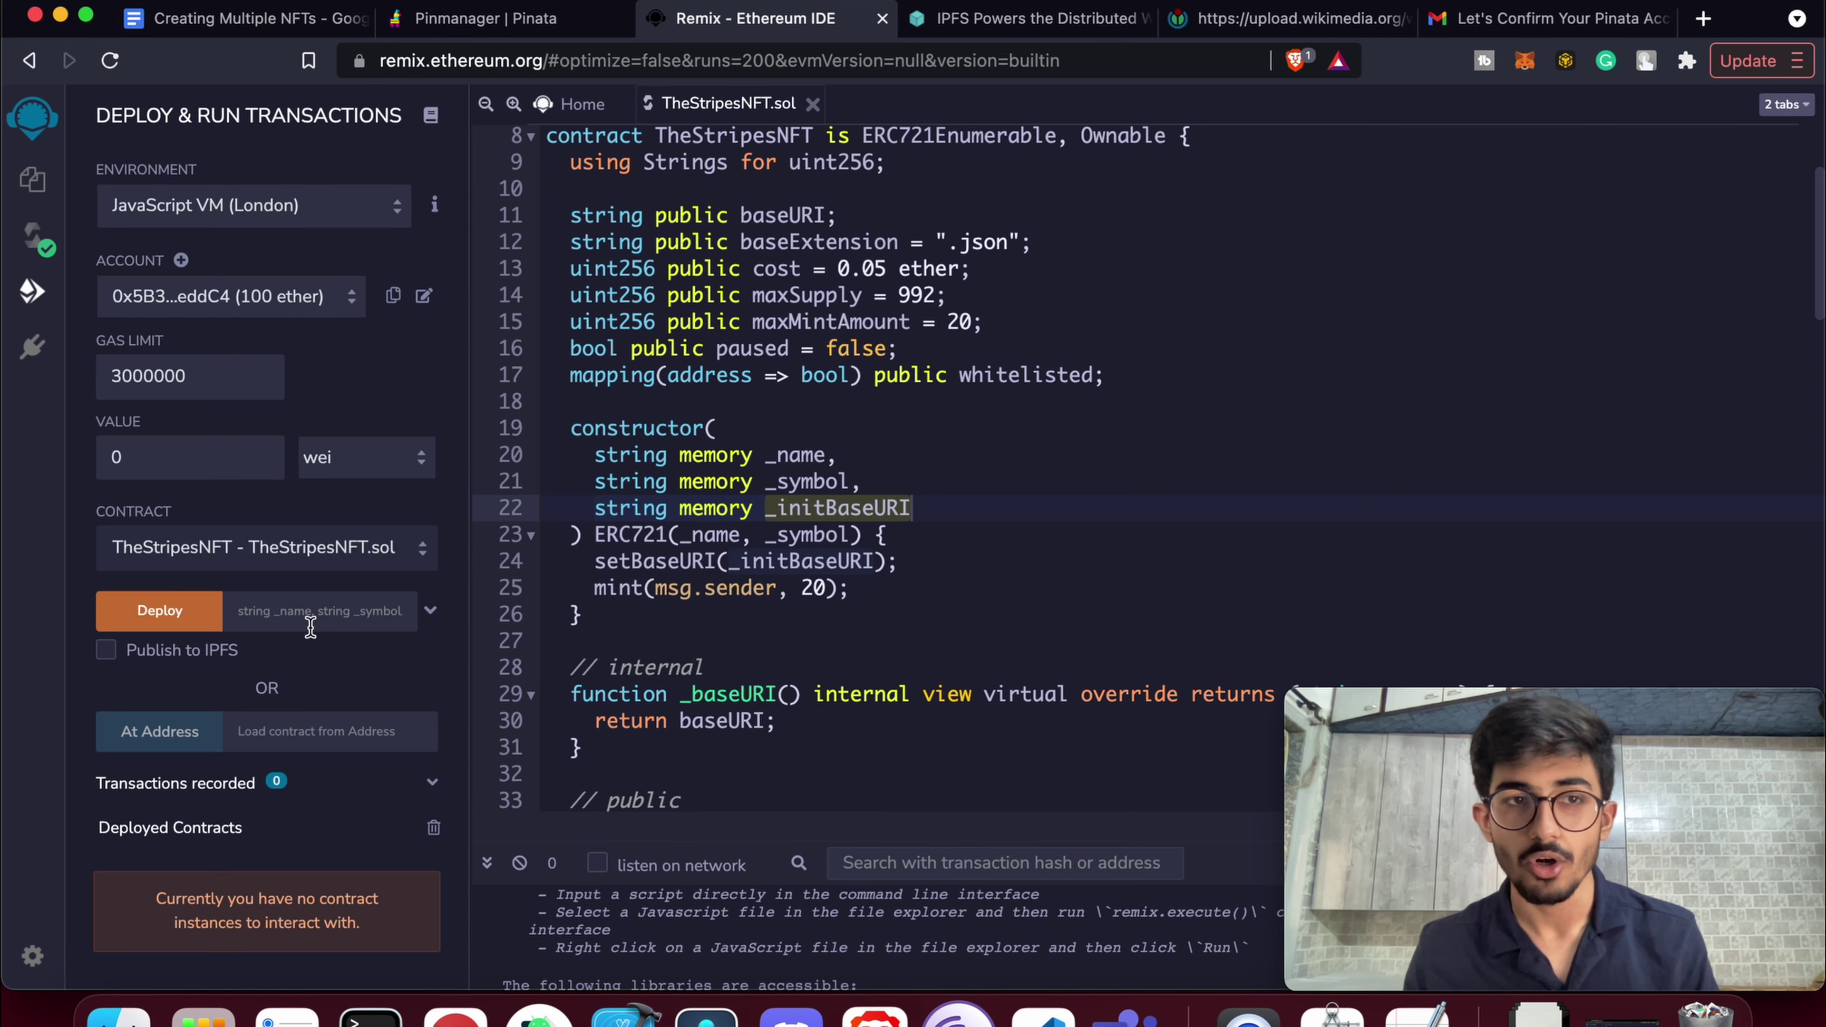
pyautogui.click(430, 611)
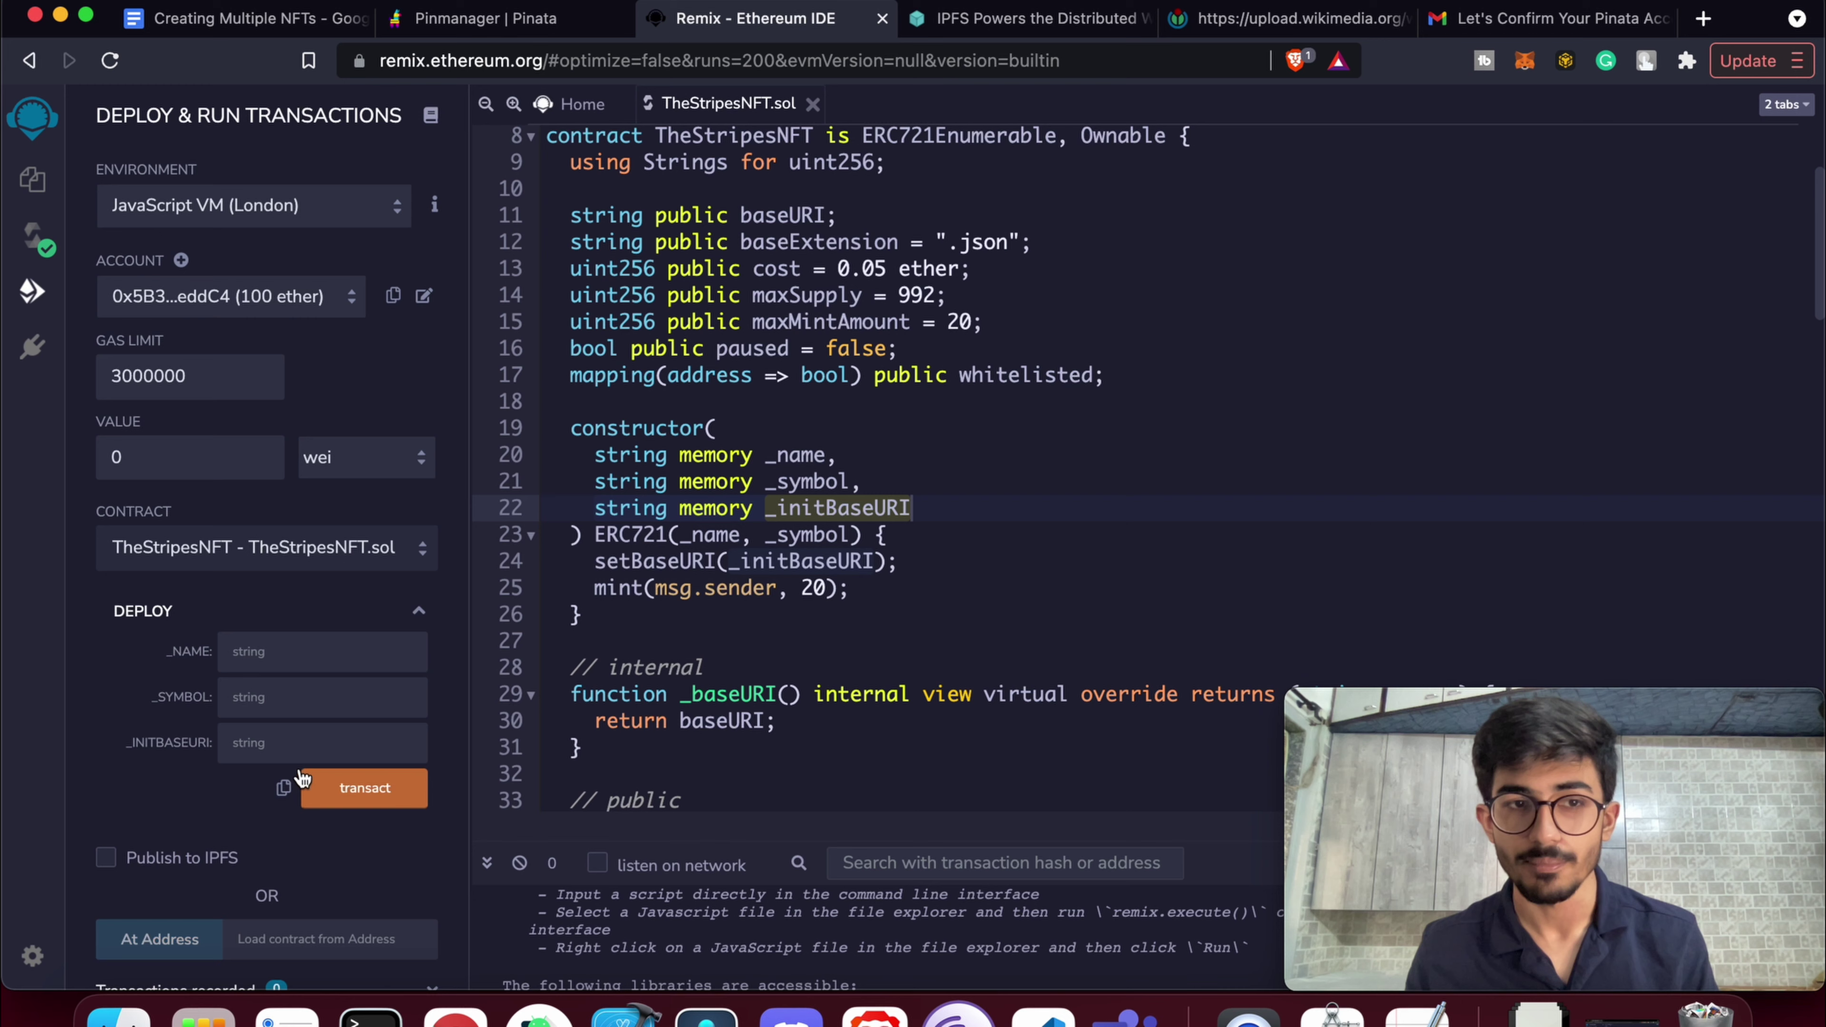
pyautogui.click(305, 745)
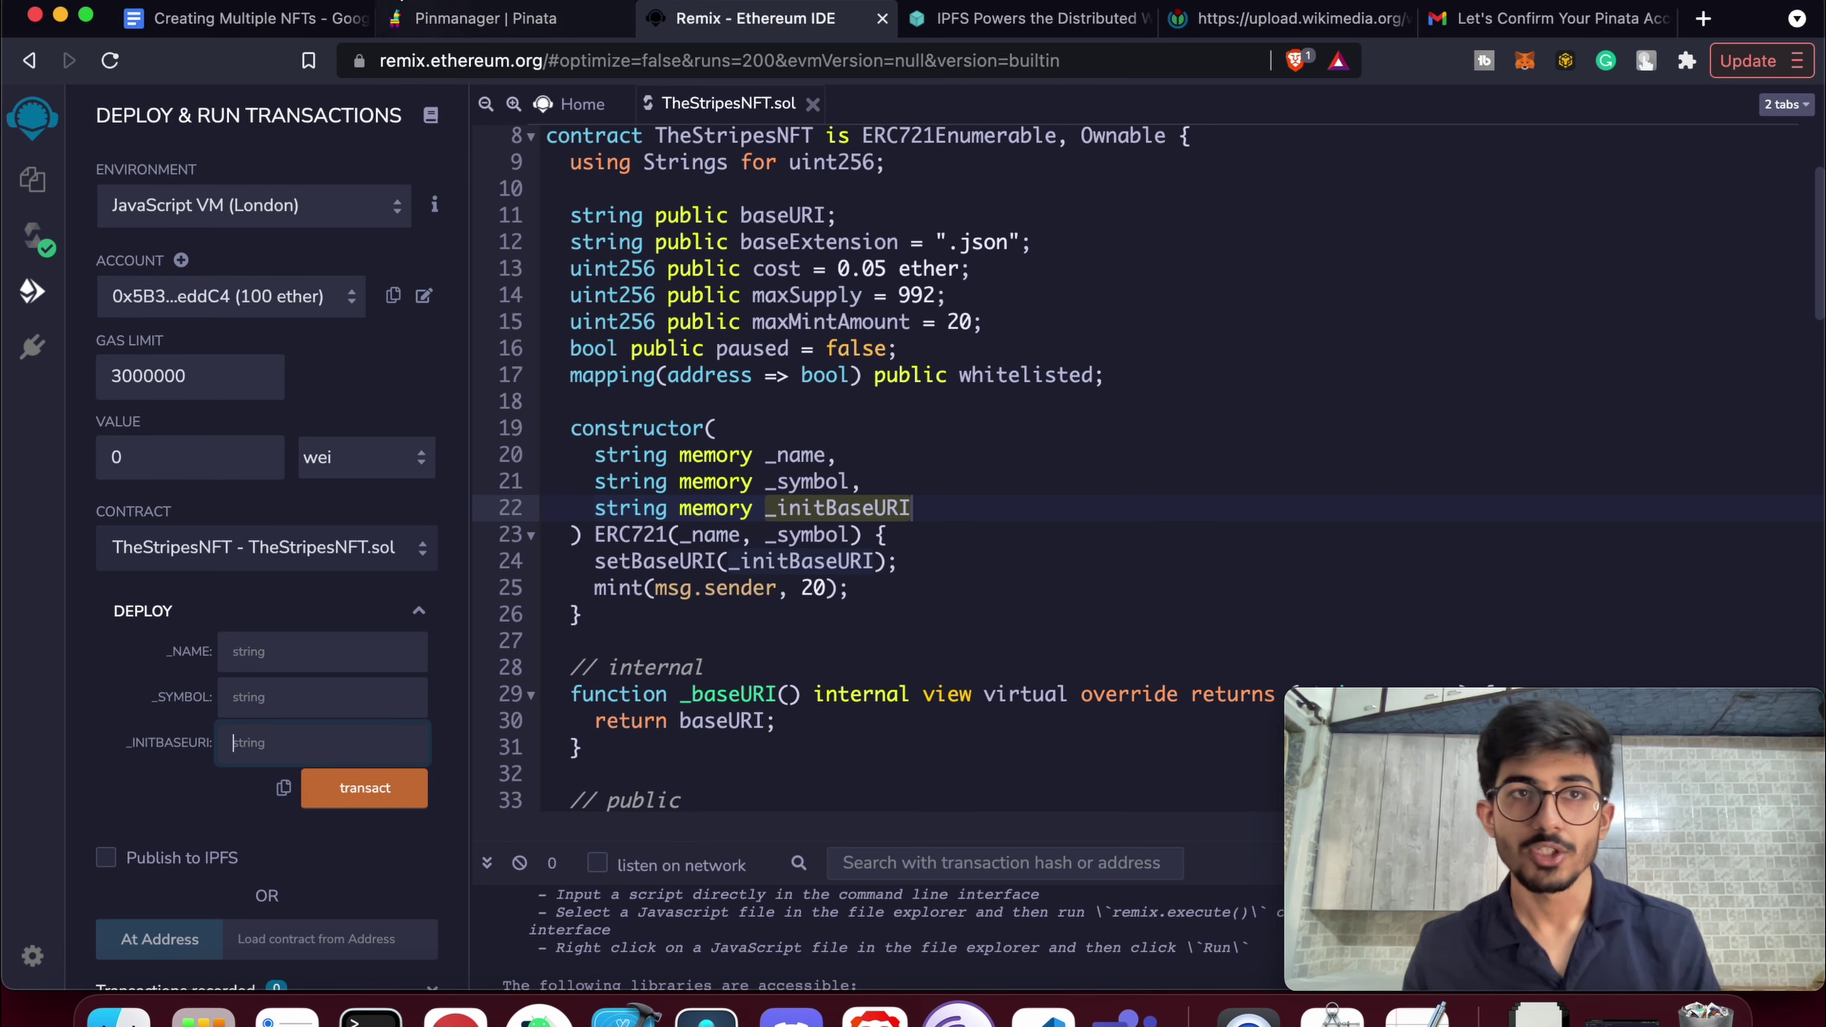
pyautogui.click(244, 18)
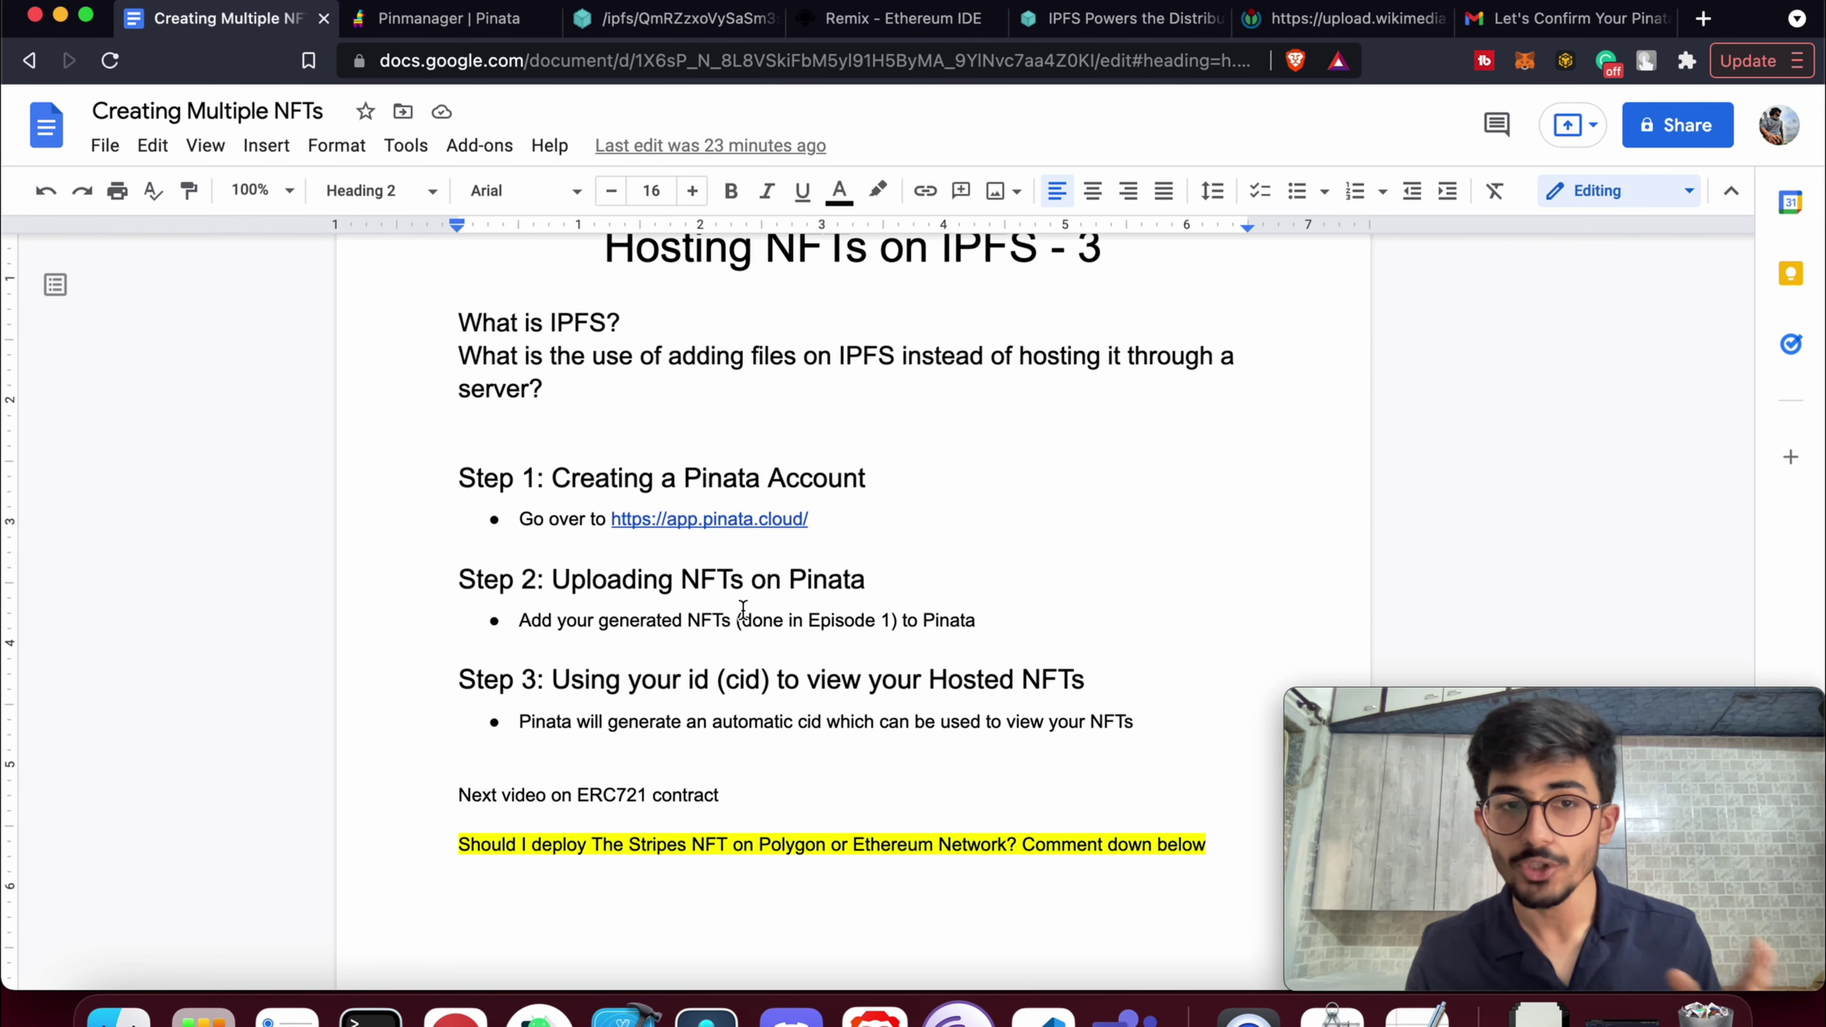
# Copy the uploaded image folder's CID from the Pinata files page
pyautogui.doubleClick(744, 679)
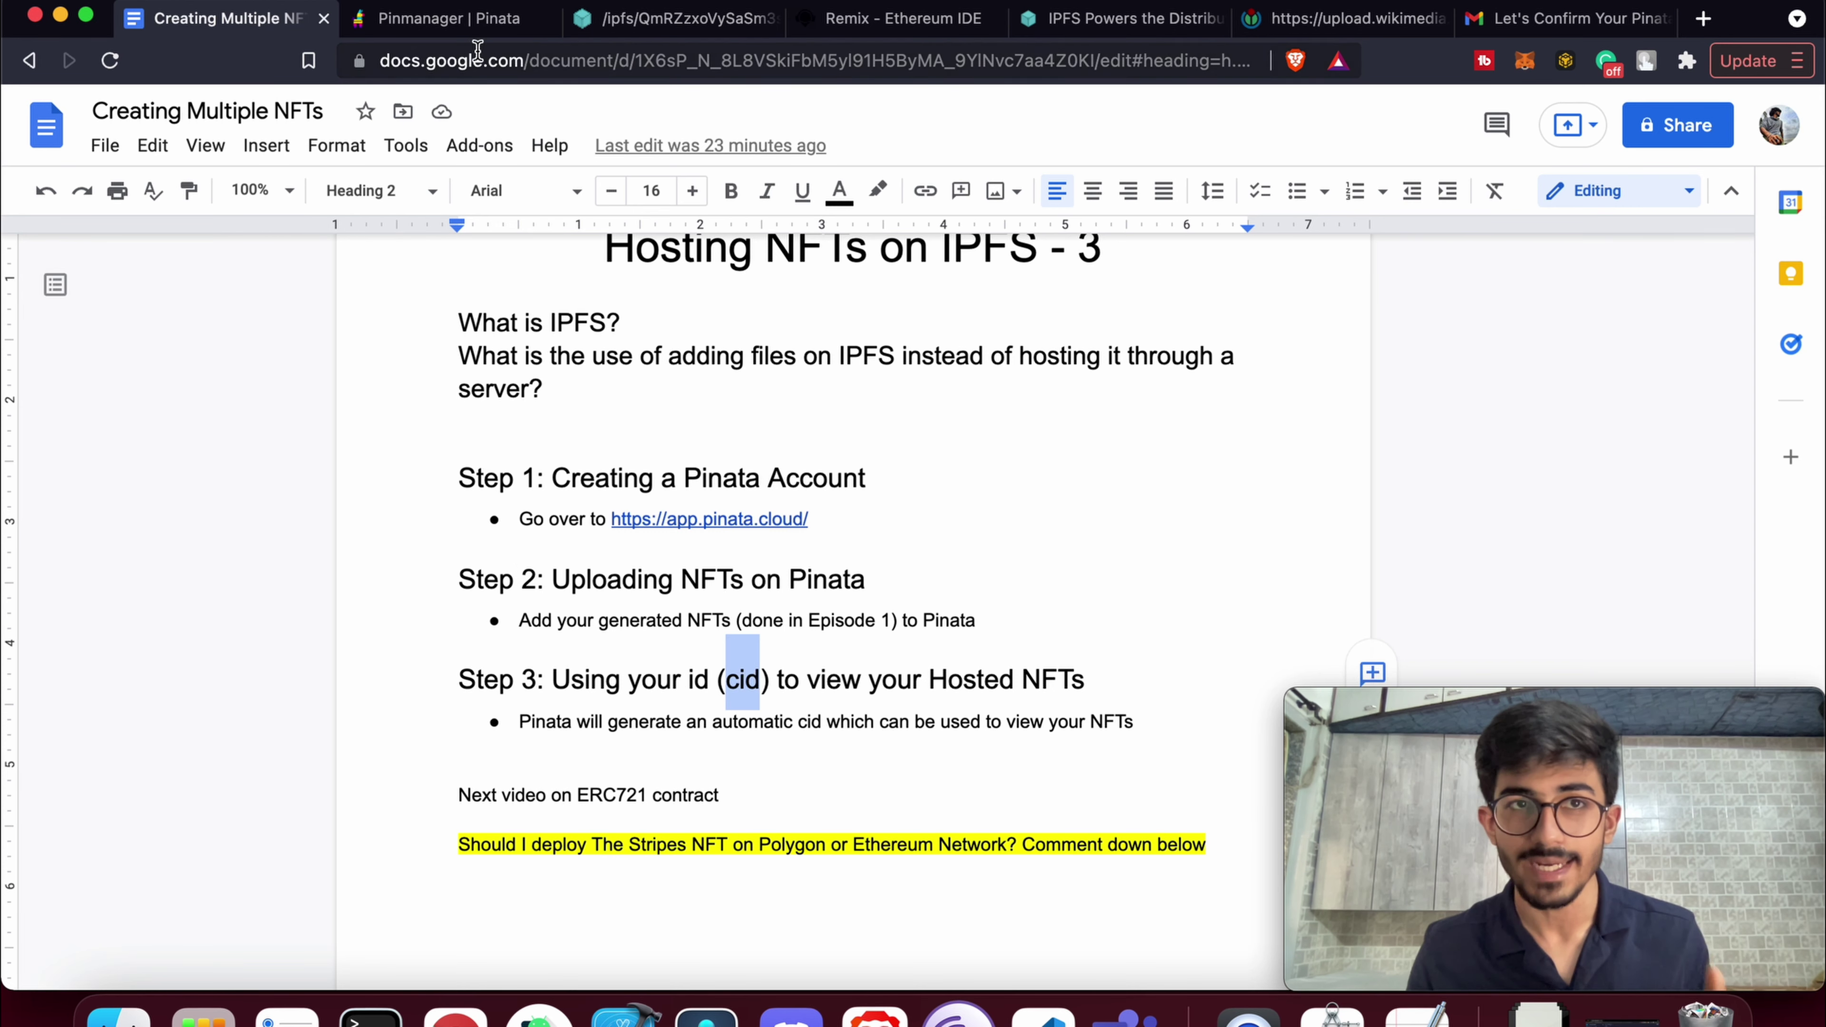
pyautogui.click(463, 20)
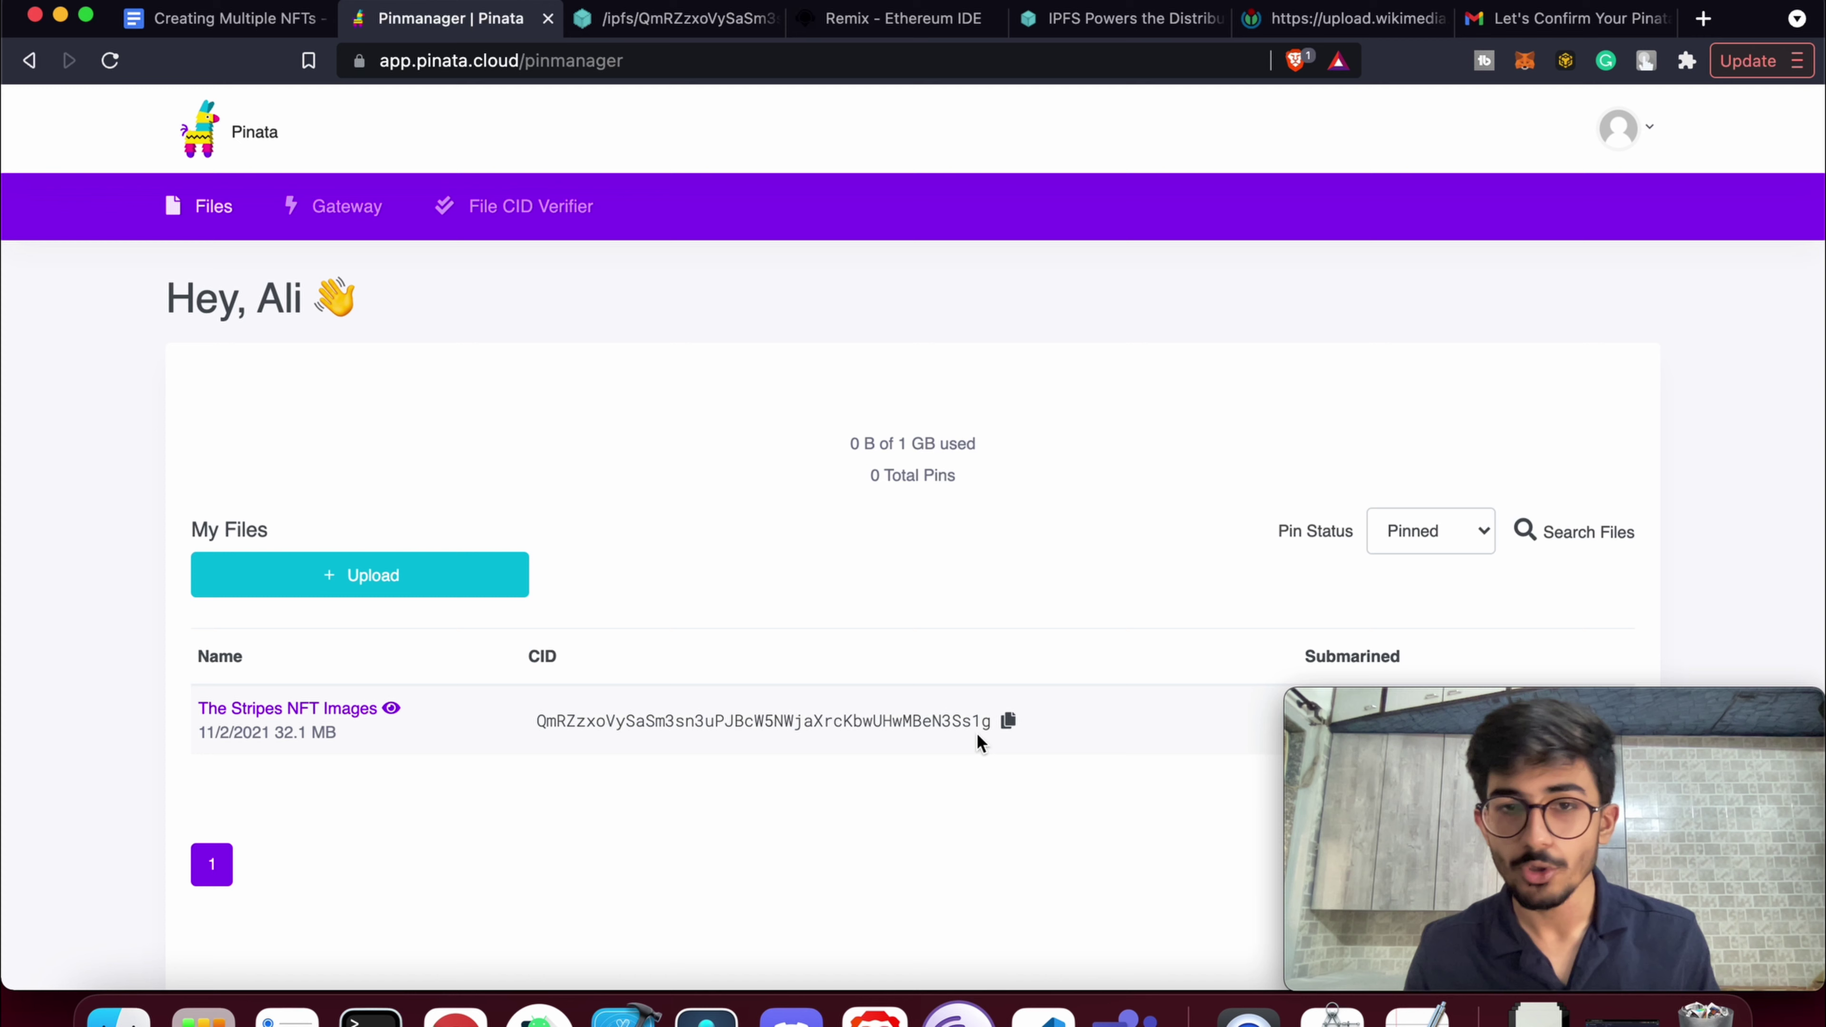
pyautogui.click(1007, 721)
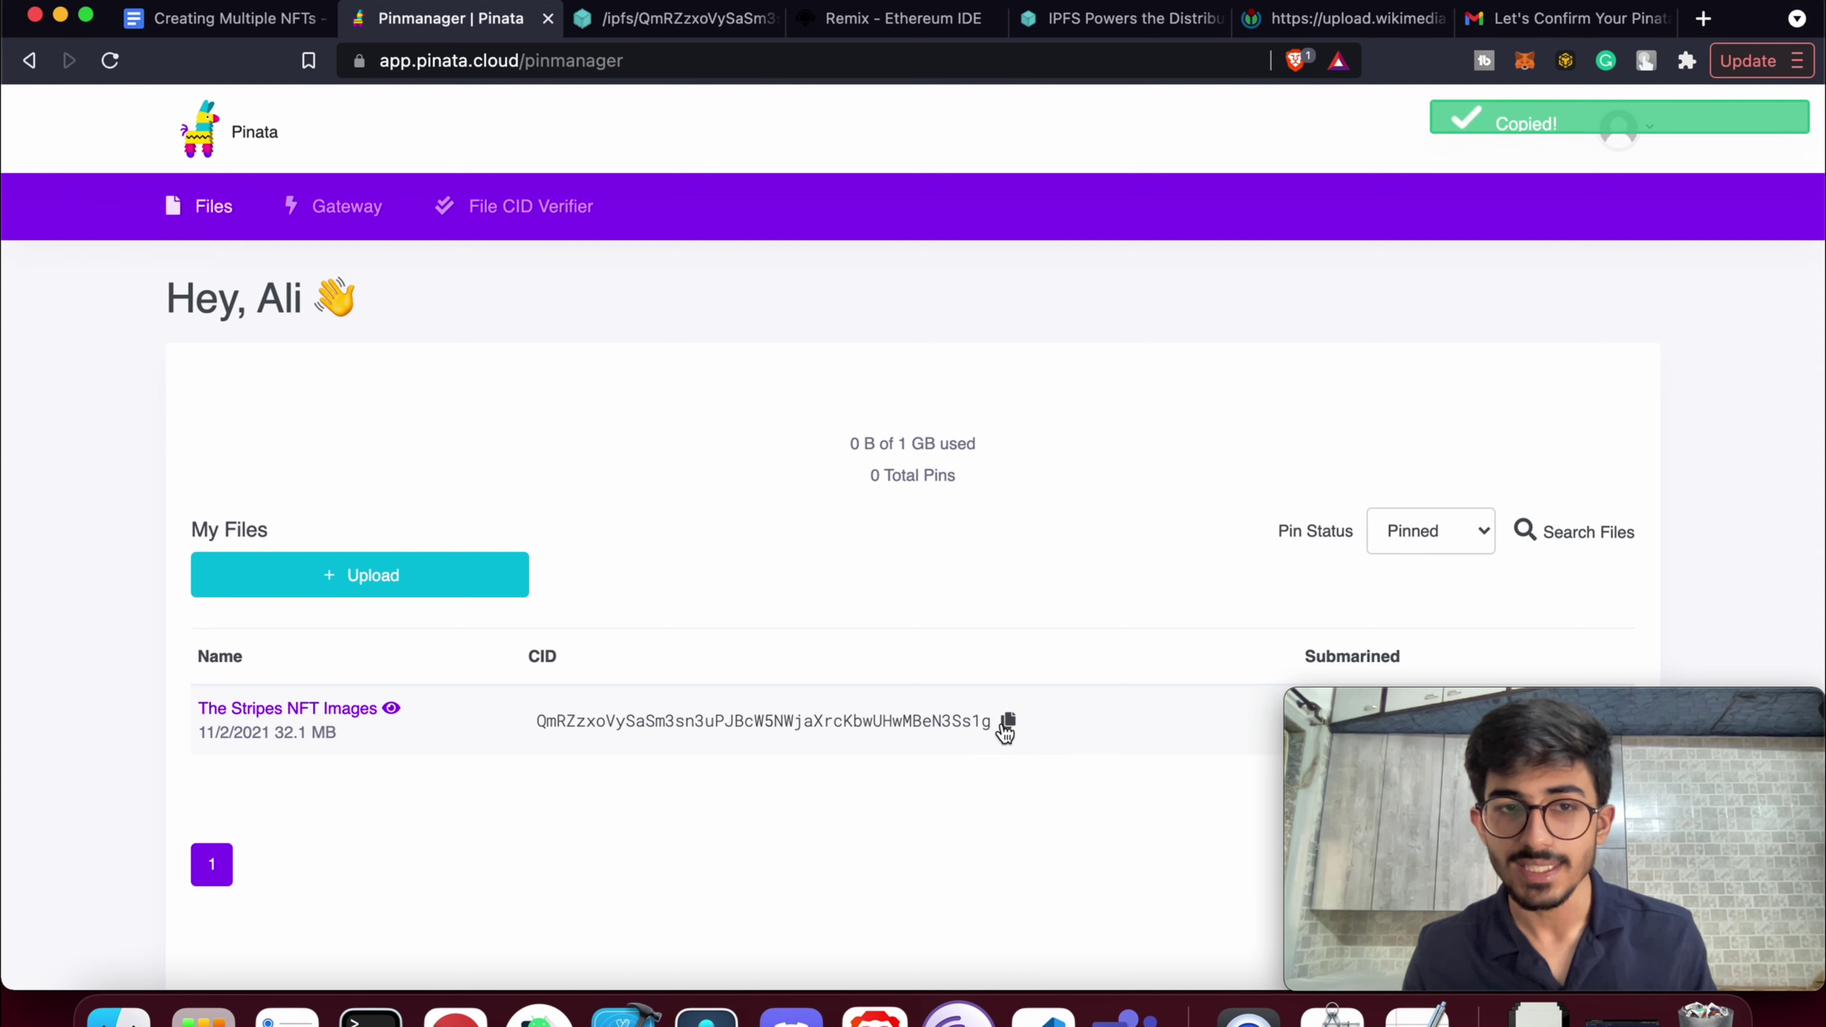
# In the gateway tab, replace the path after /ipfs/ with the CID plus /10.png
pyautogui.click(631, 22)
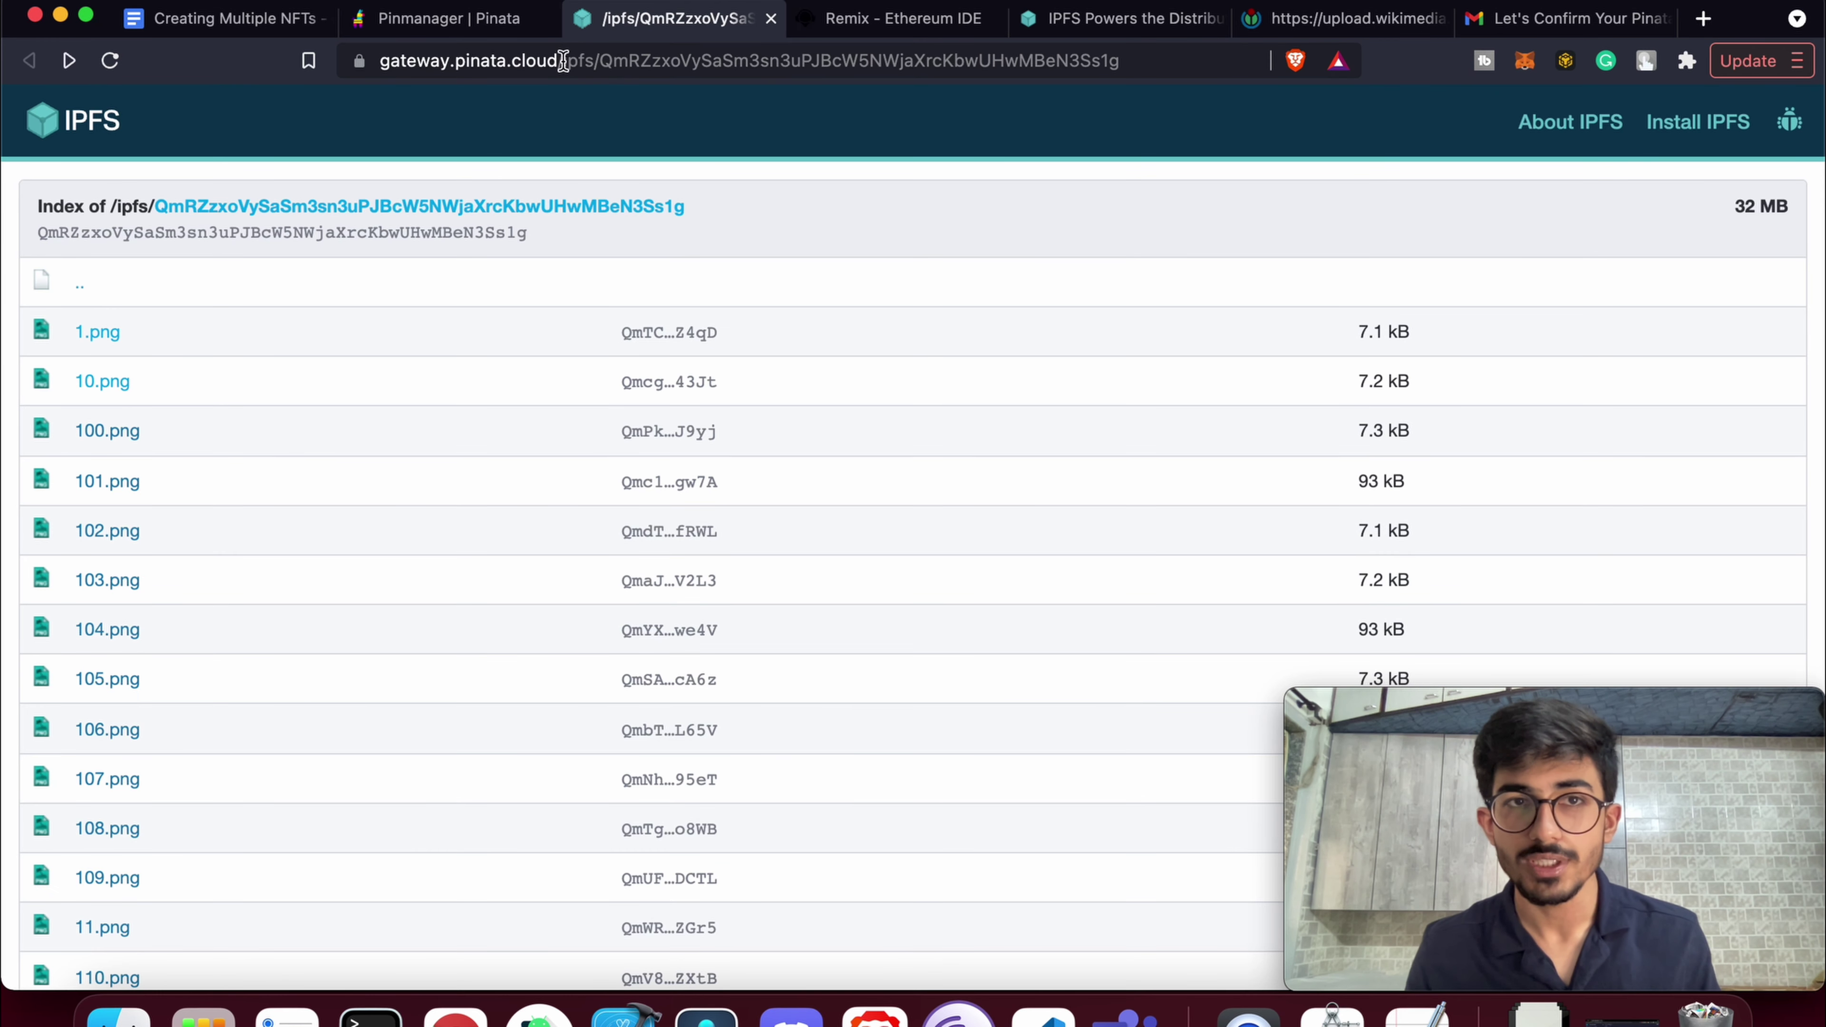
pyautogui.moveTo(609, 60); pyautogui.dragTo(1293, 64)
pyautogui.press('BackSpace')
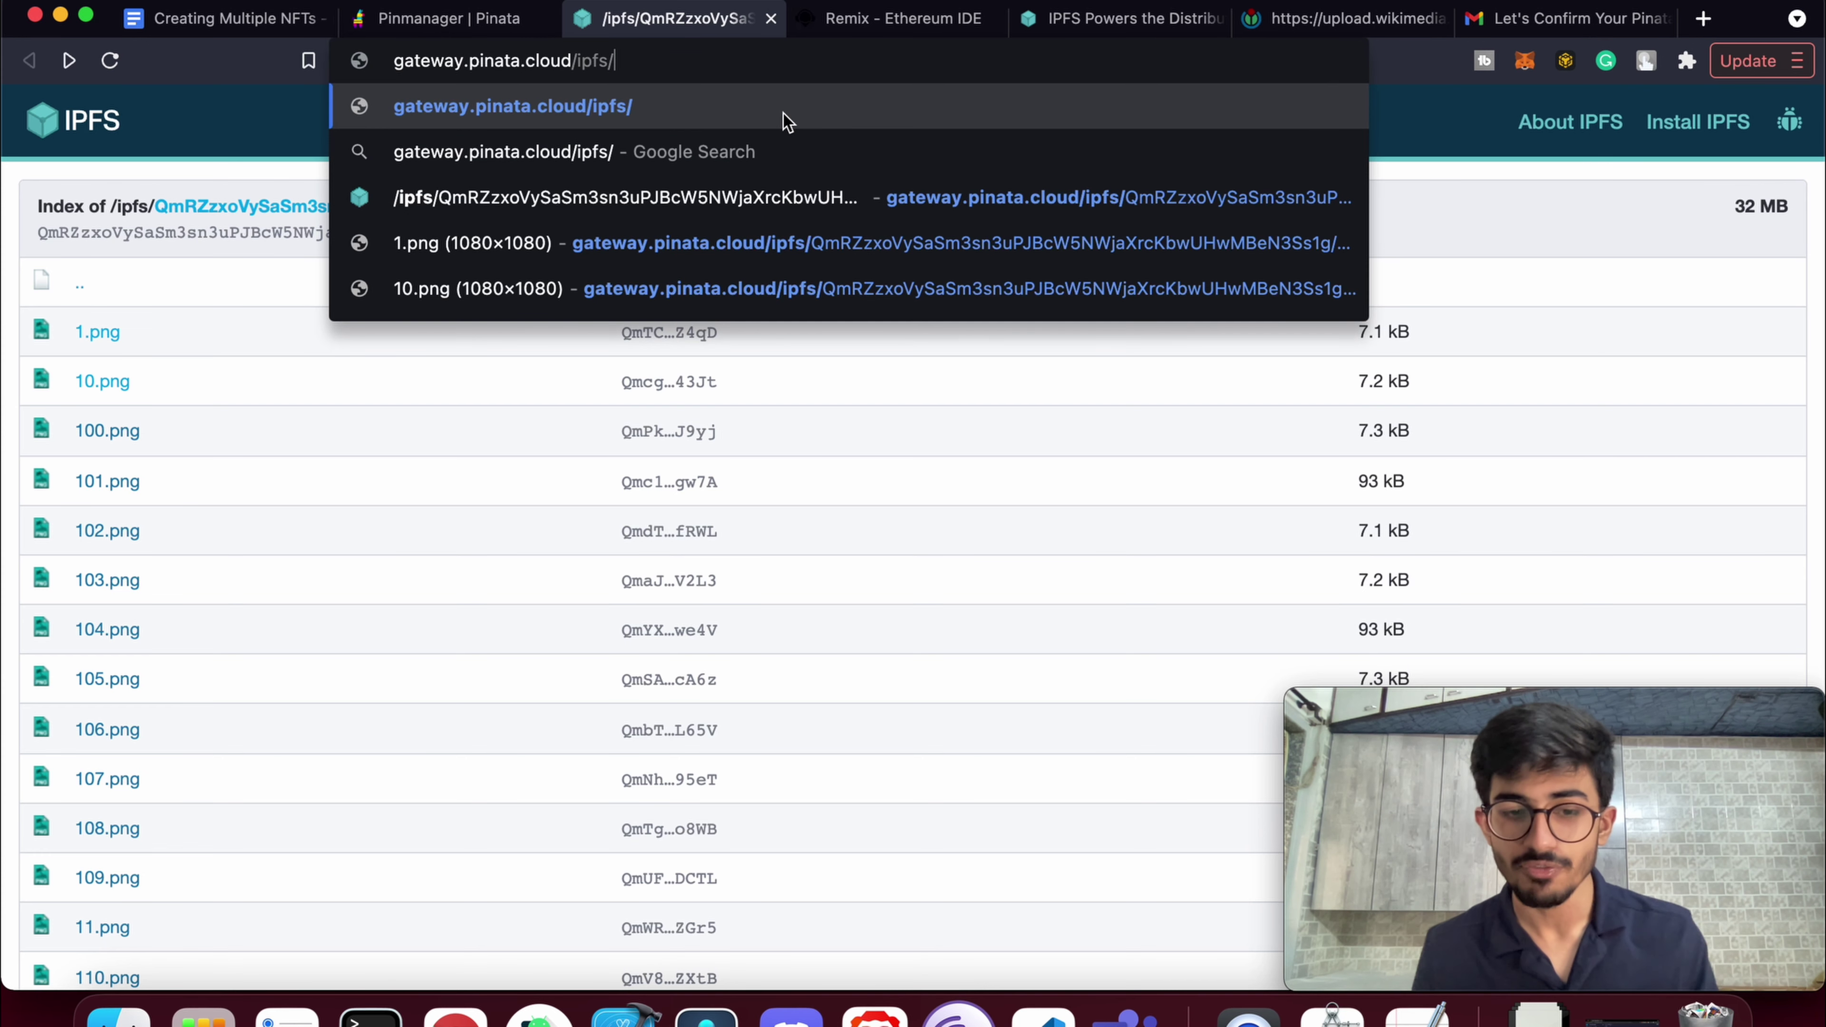
pyautogui.press('super+v')
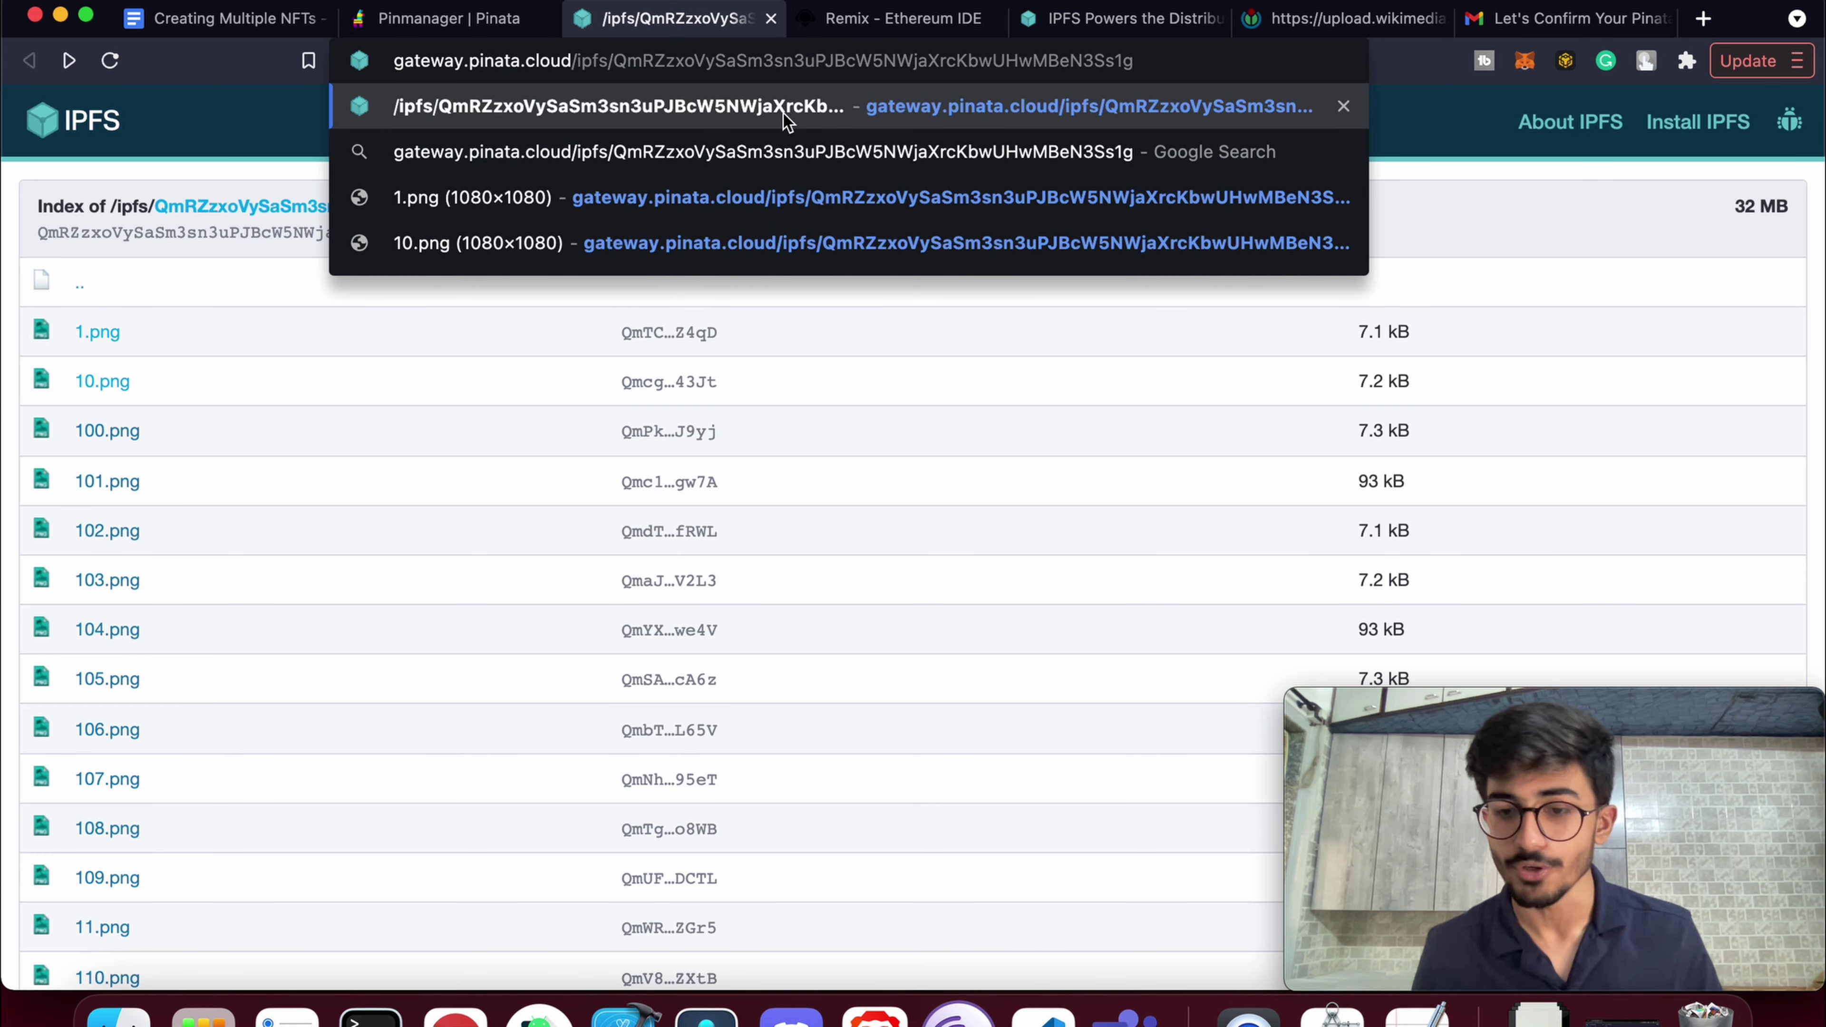
pyautogui.write('/')
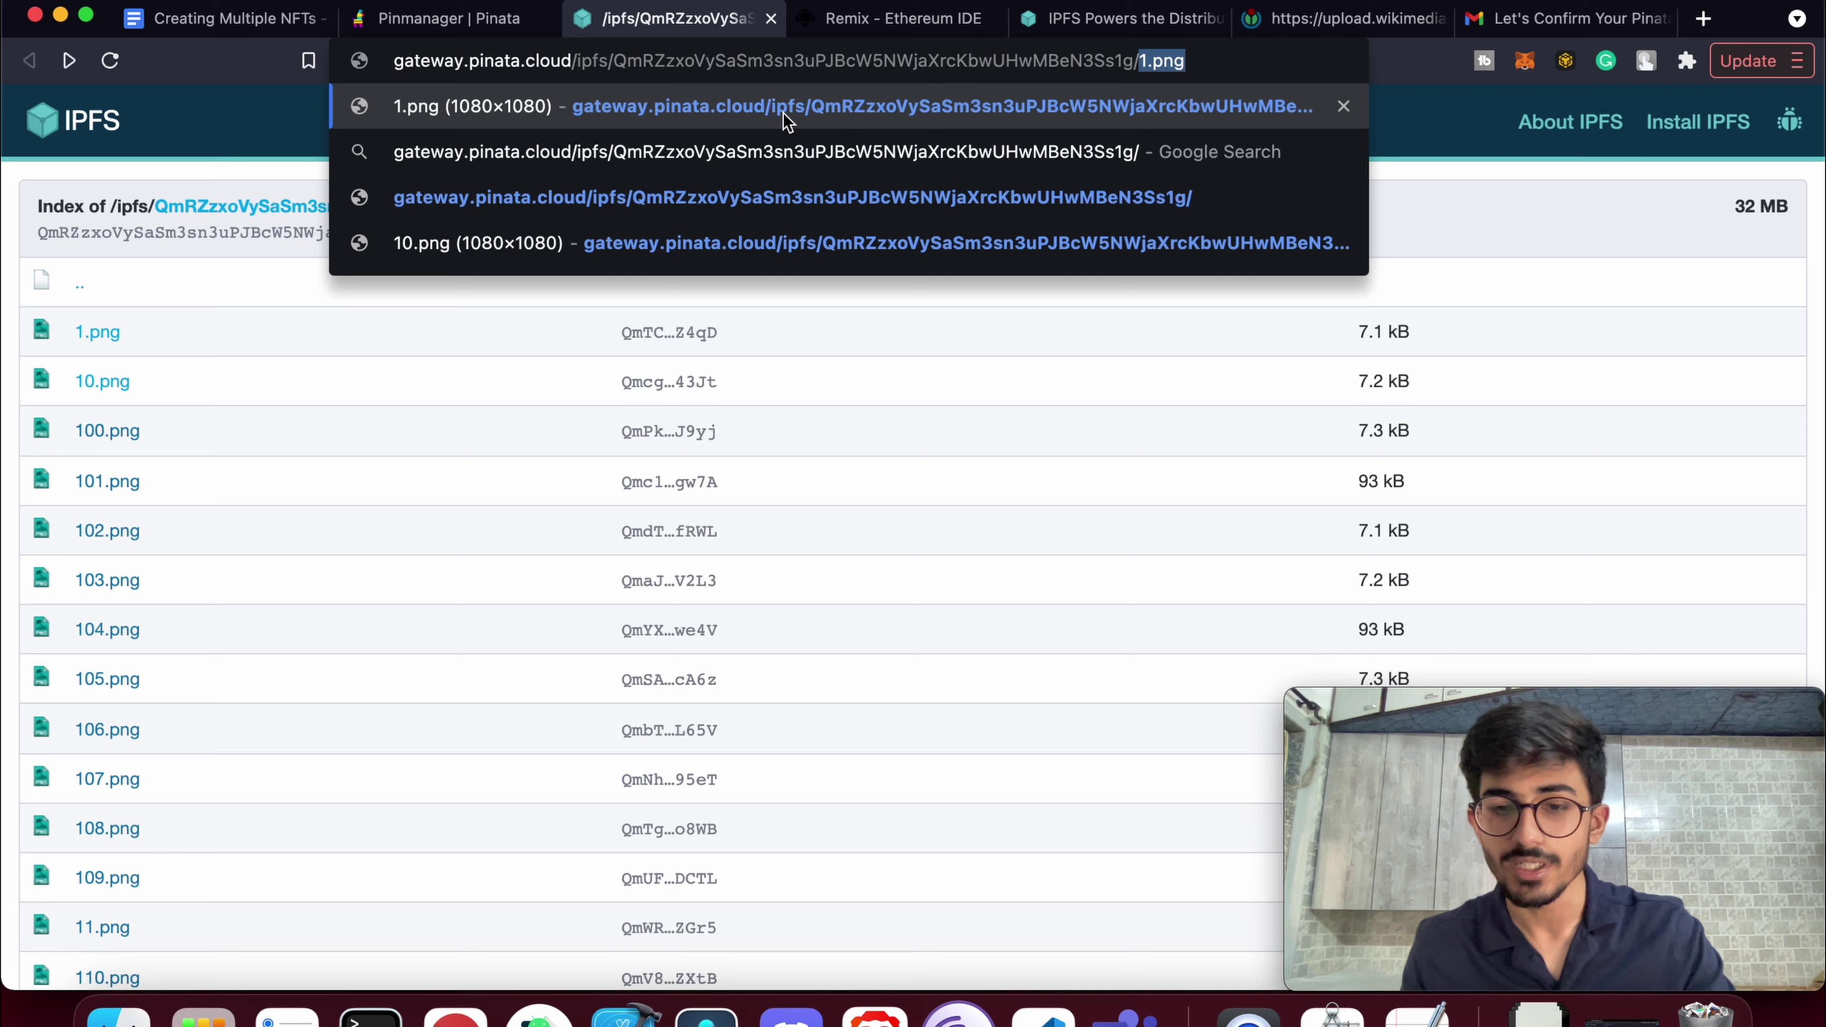
pyautogui.write('10.png')
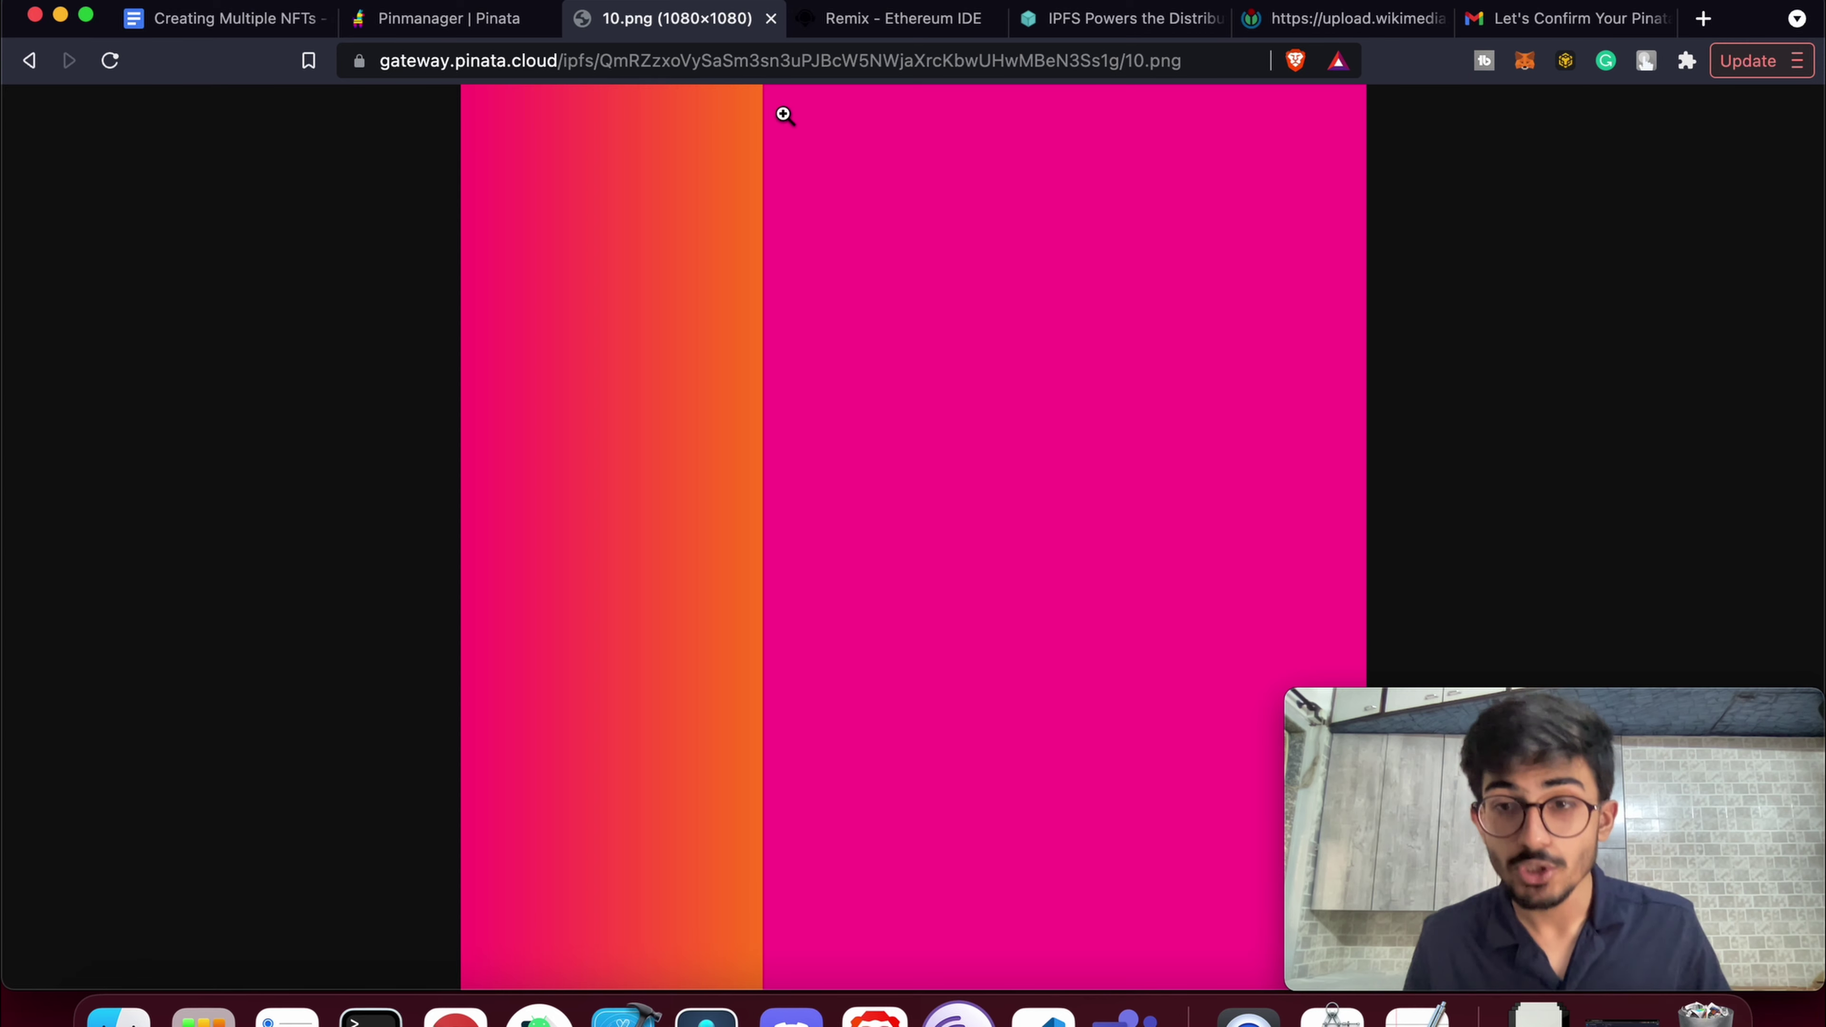
# Close the 10.png gateway tab and return to Pinata's Pin Manager
pyautogui.click(771, 19)
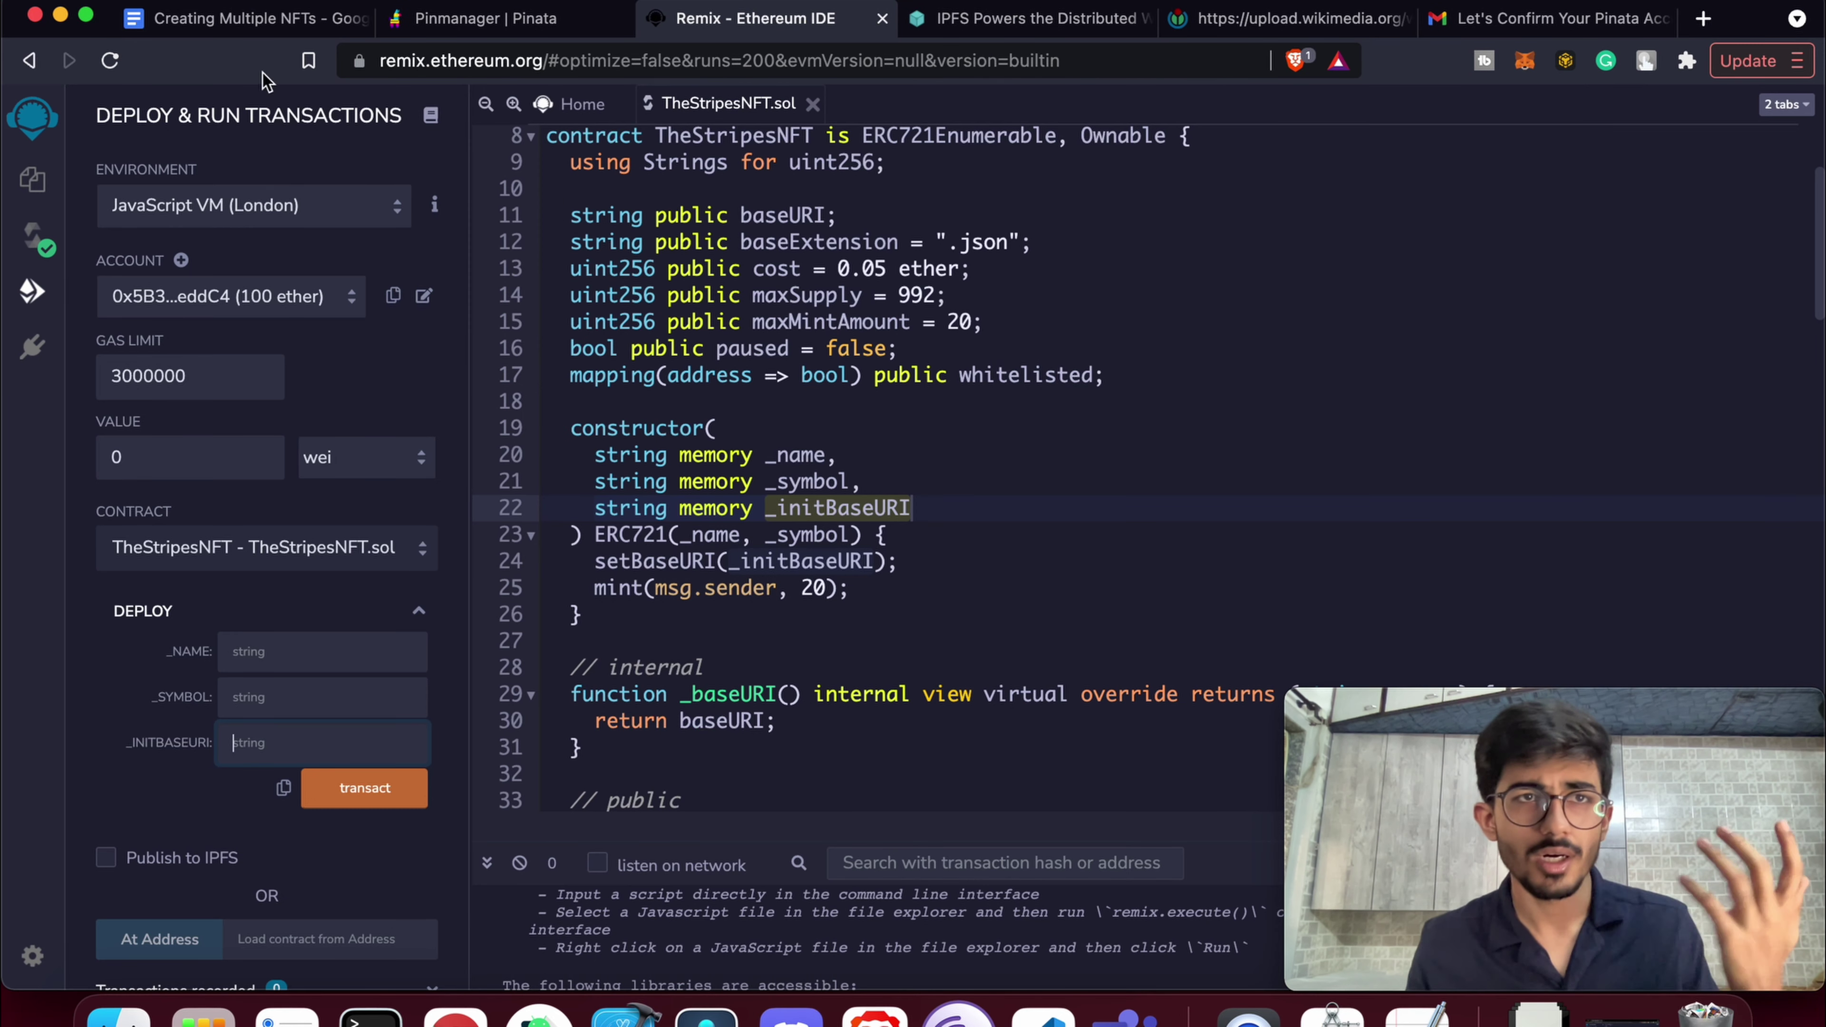
pyautogui.click(508, 21)
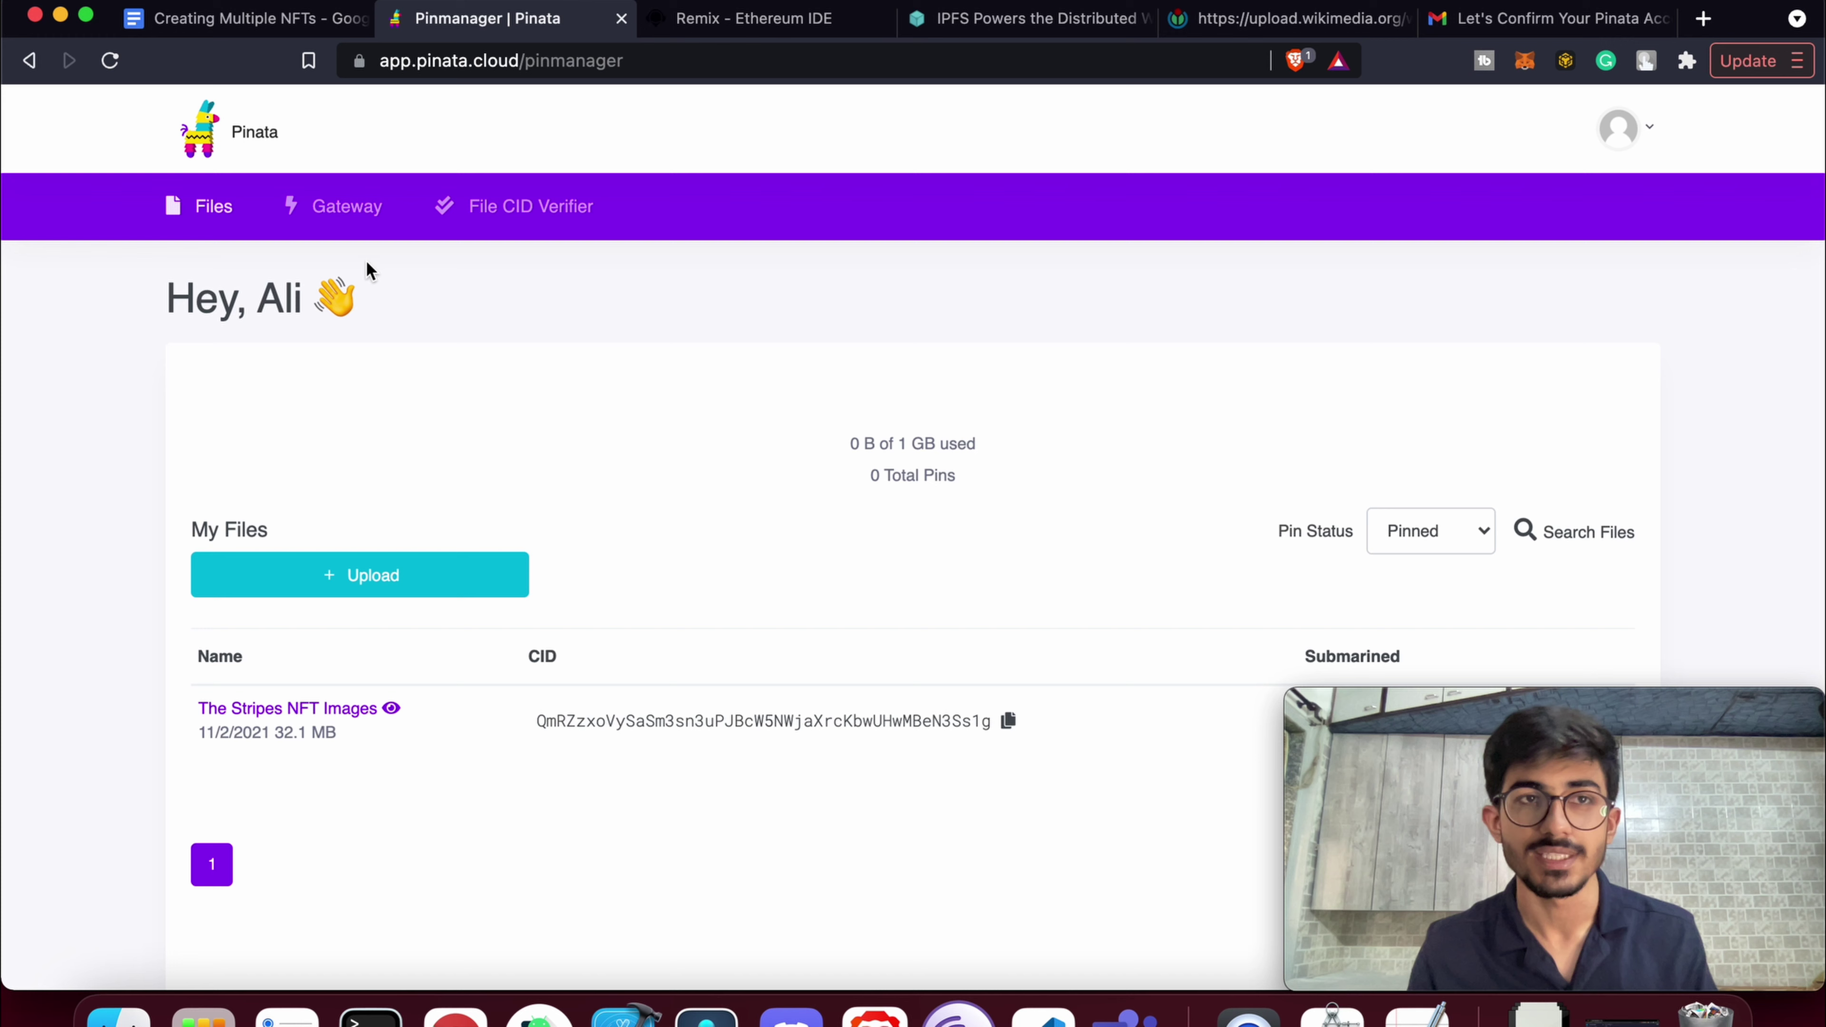
# Return to the Creating Multiple NFTs notes and highlight 'ERC721' and 'contract' in the closing line
pyautogui.click(260, 29)
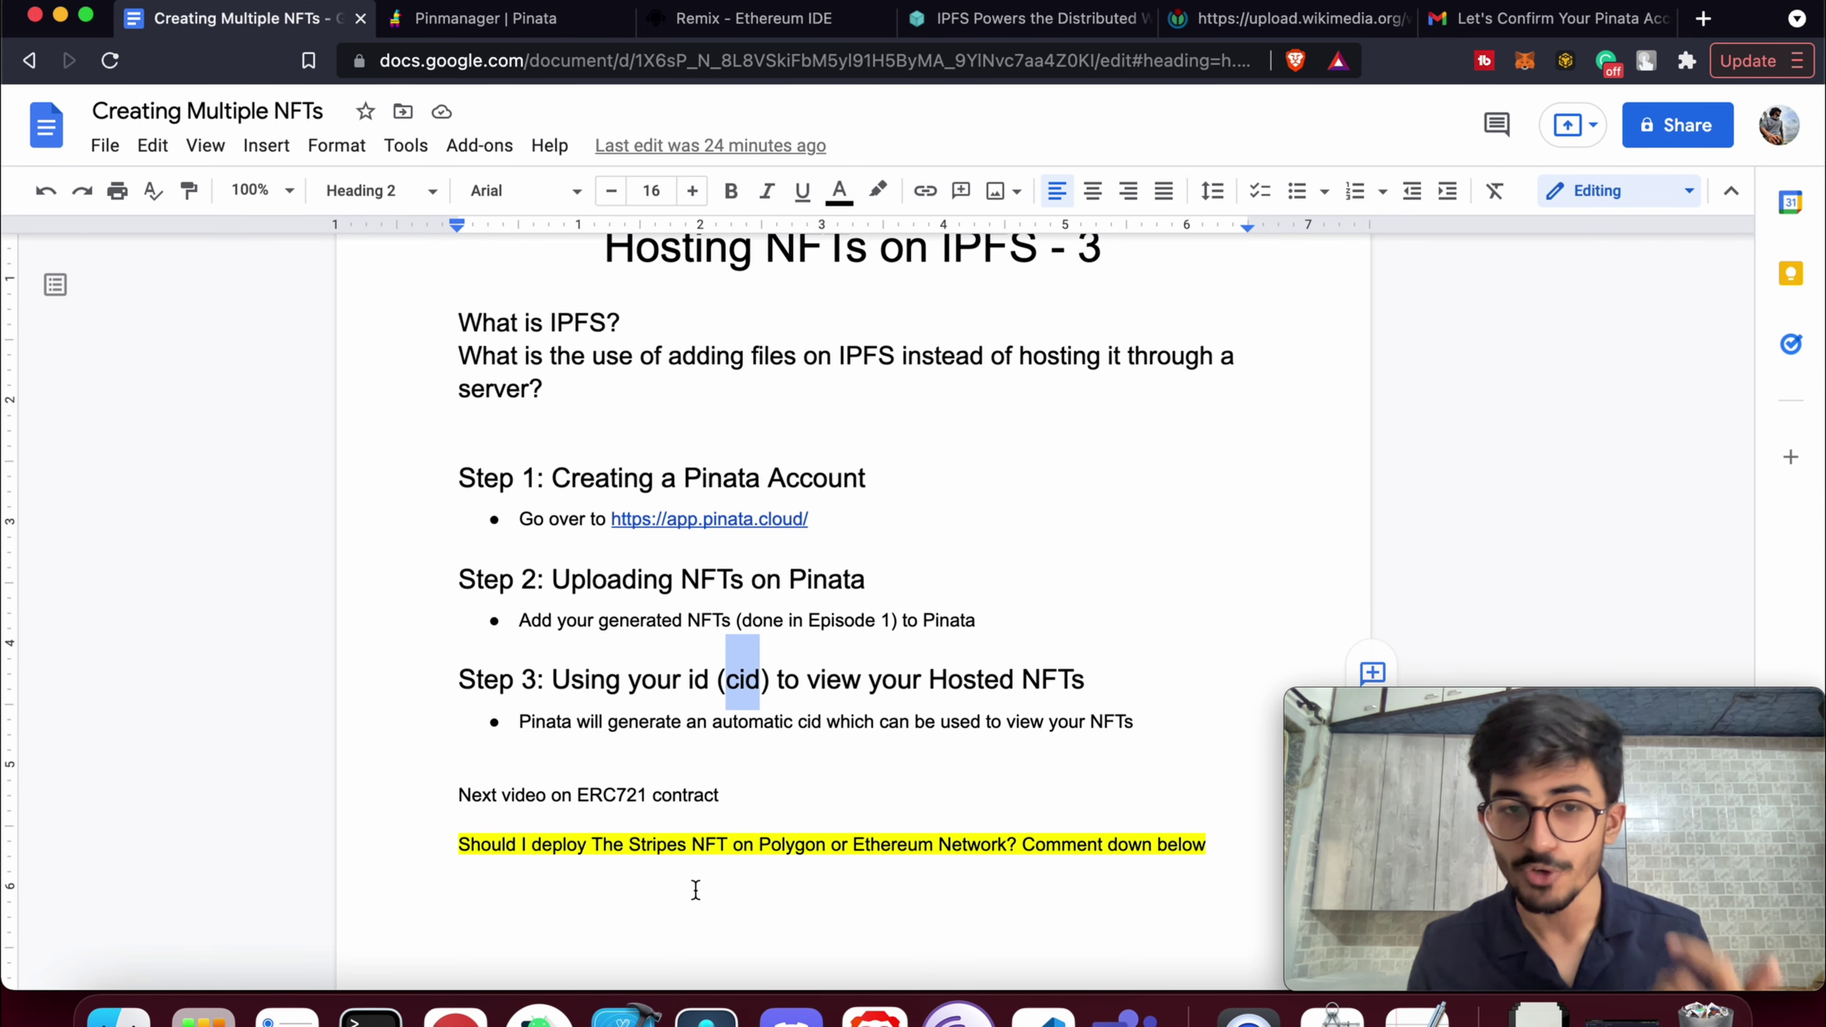
pyautogui.doubleClick(602, 797)
pyautogui.doubleClick(680, 791)
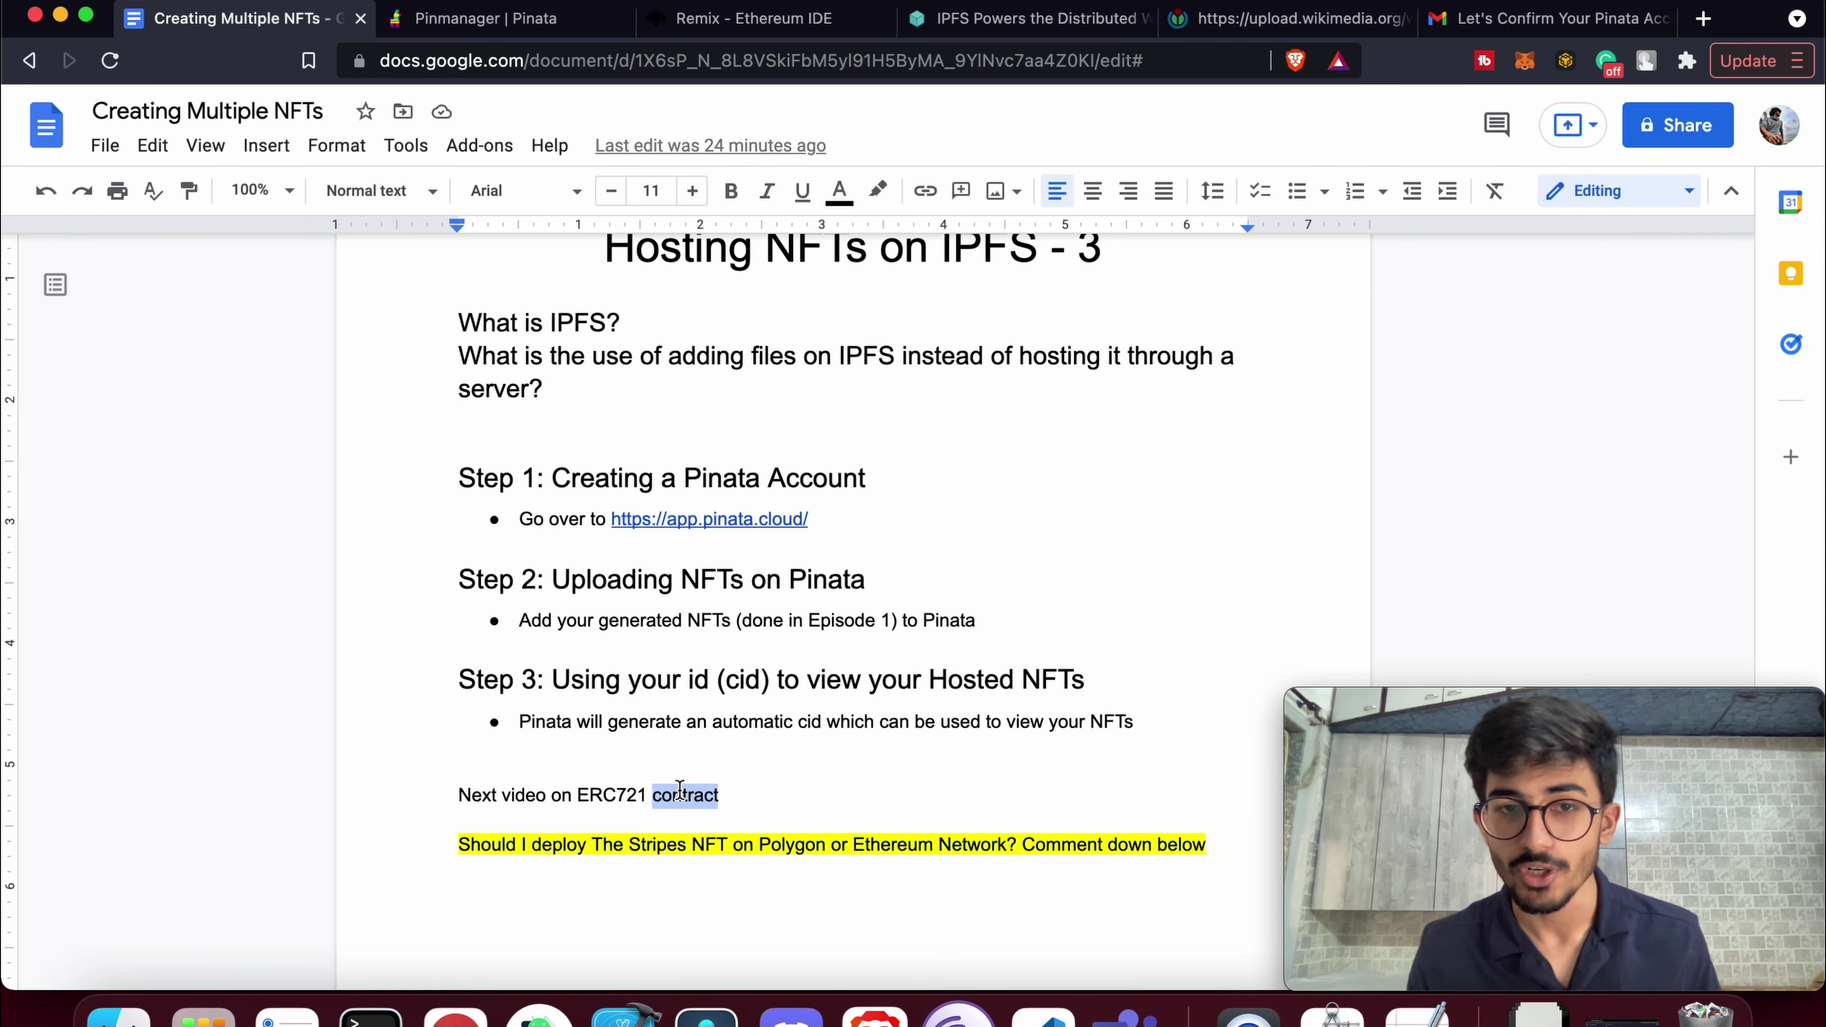